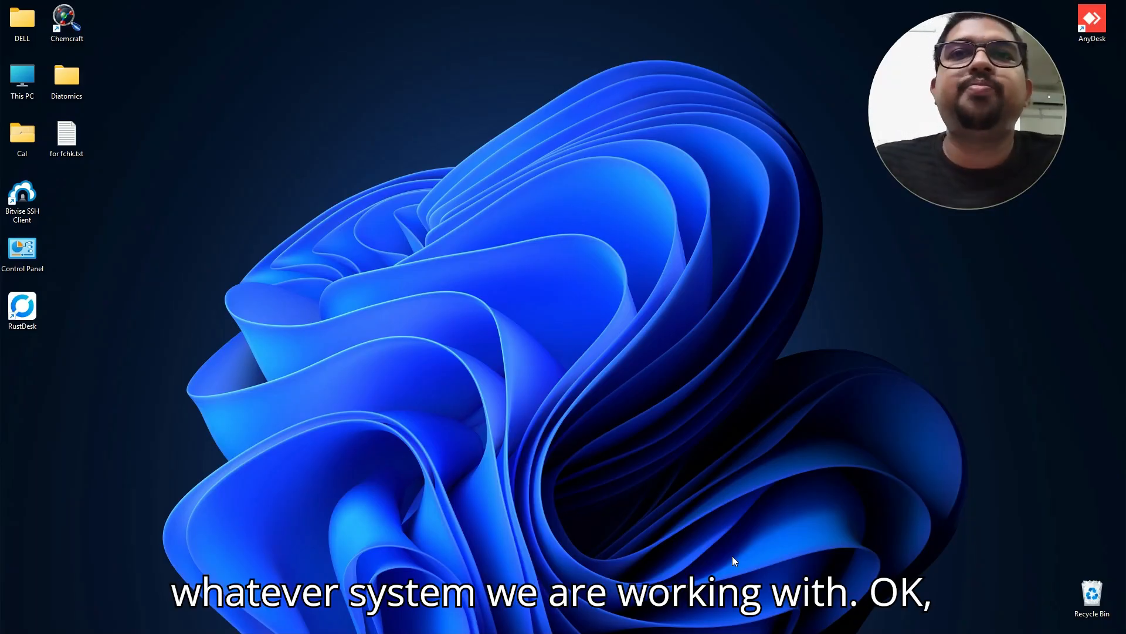
Maximize Materials Studio, collapse the Project/Properties panels and rotate the MoS2 cell view.
left_click(627, 619)
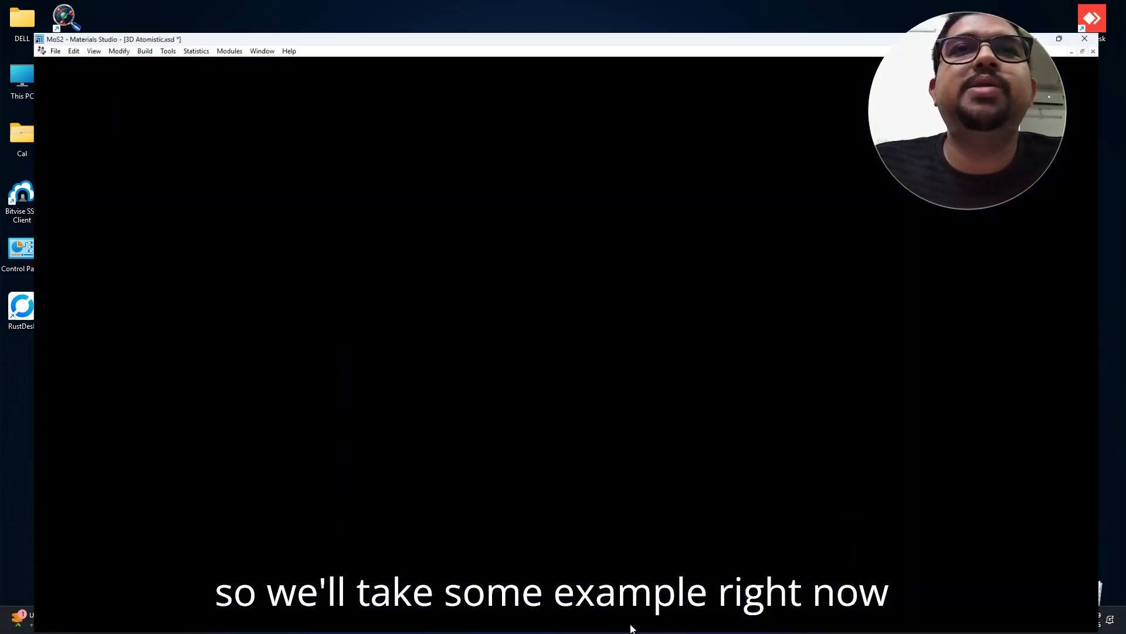
left_click_drag(207, 320, 88, 306)
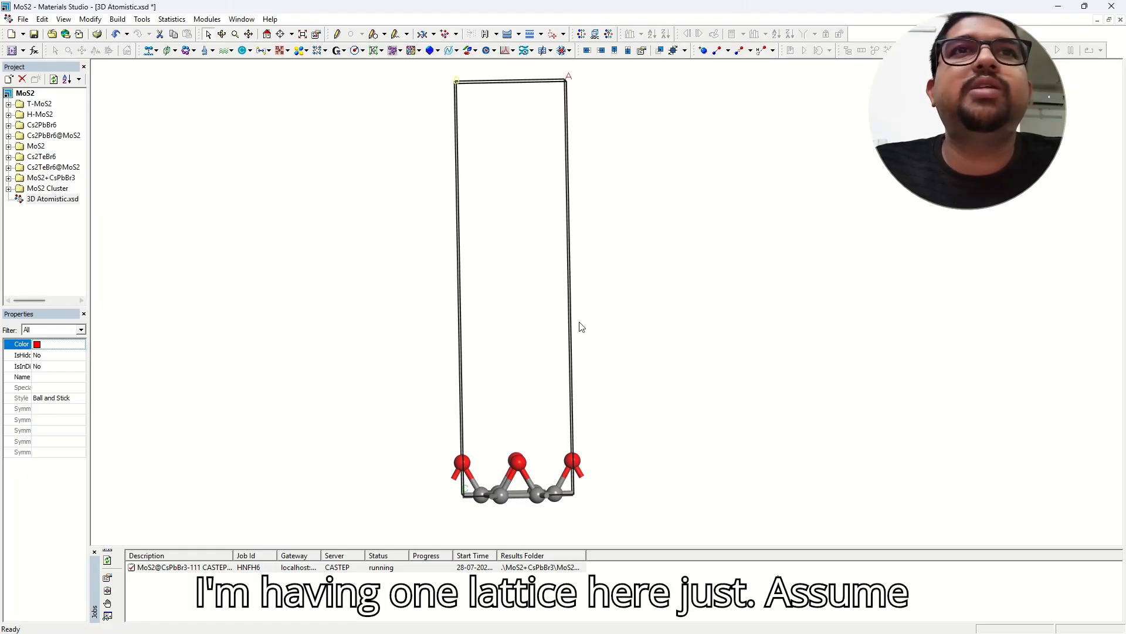
right_click_drag(579, 322, 581, 382)
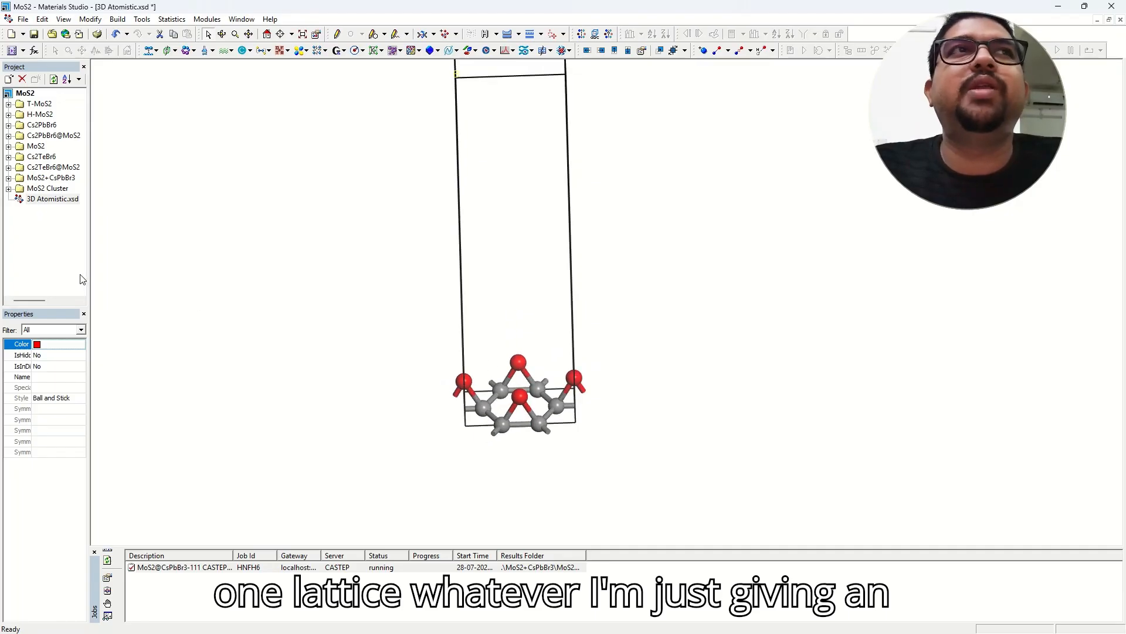
left_click_drag(88, 275, 11, 281)
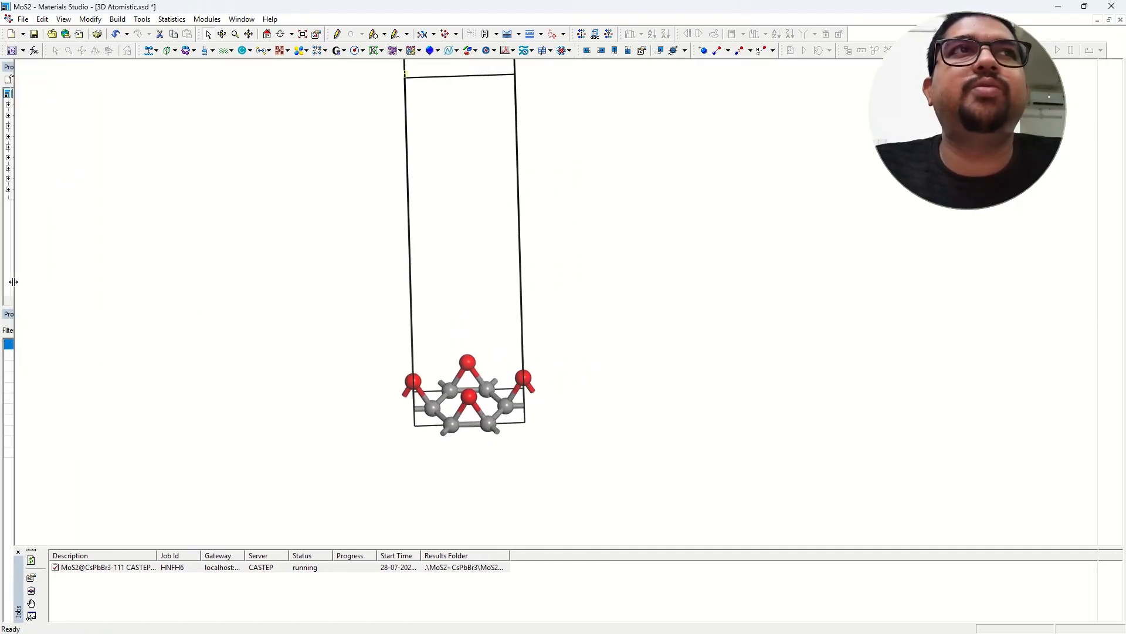
mouse_move(525, 290)
right_mouse_down()
mouse_move(519, 330)
mouse_move(523, 297)
mouse_move(510, 282)
right_mouse_up()
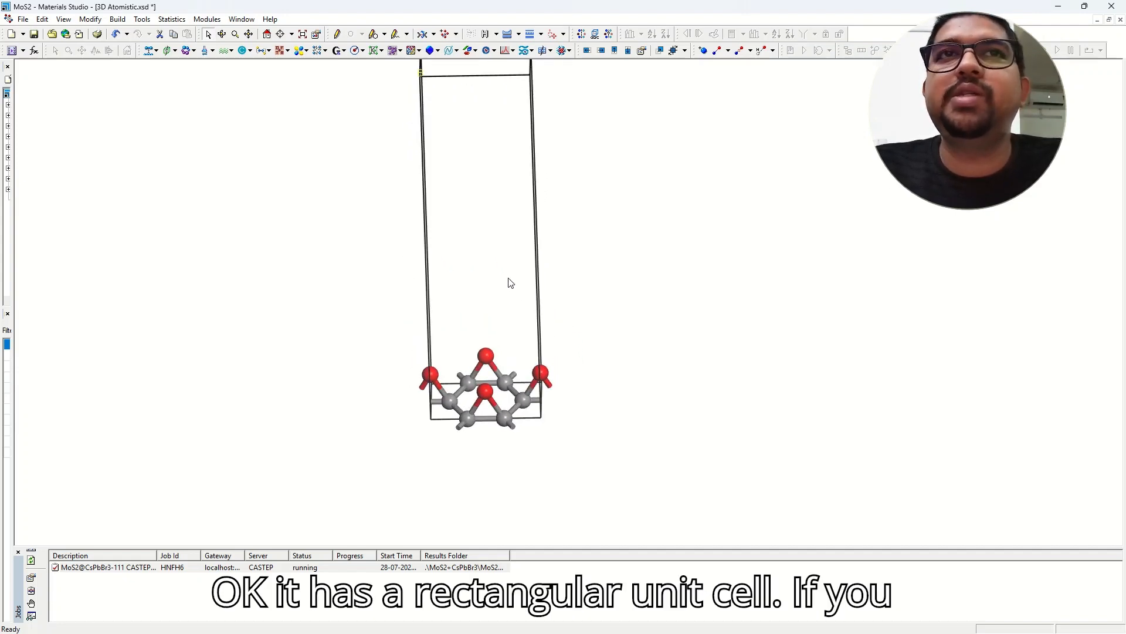
Convert MoS2 to its primitive cell with Build > Symmetry > Primitive Cell and turn it upright.
left_click(117, 18)
mouse_move(190, 137)
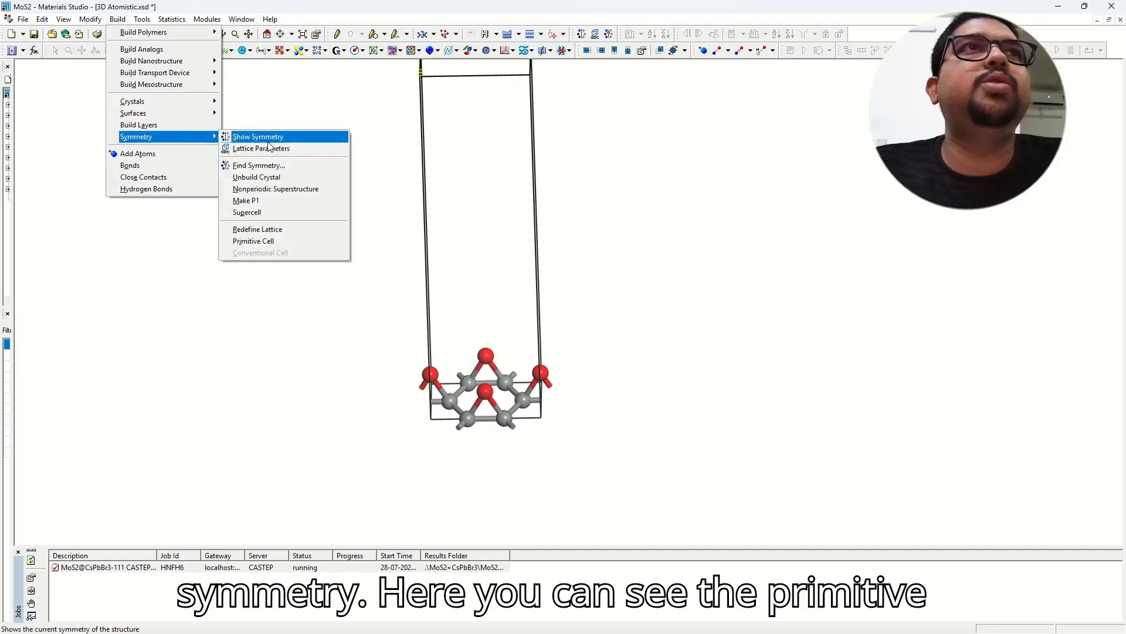
left_click(293, 242)
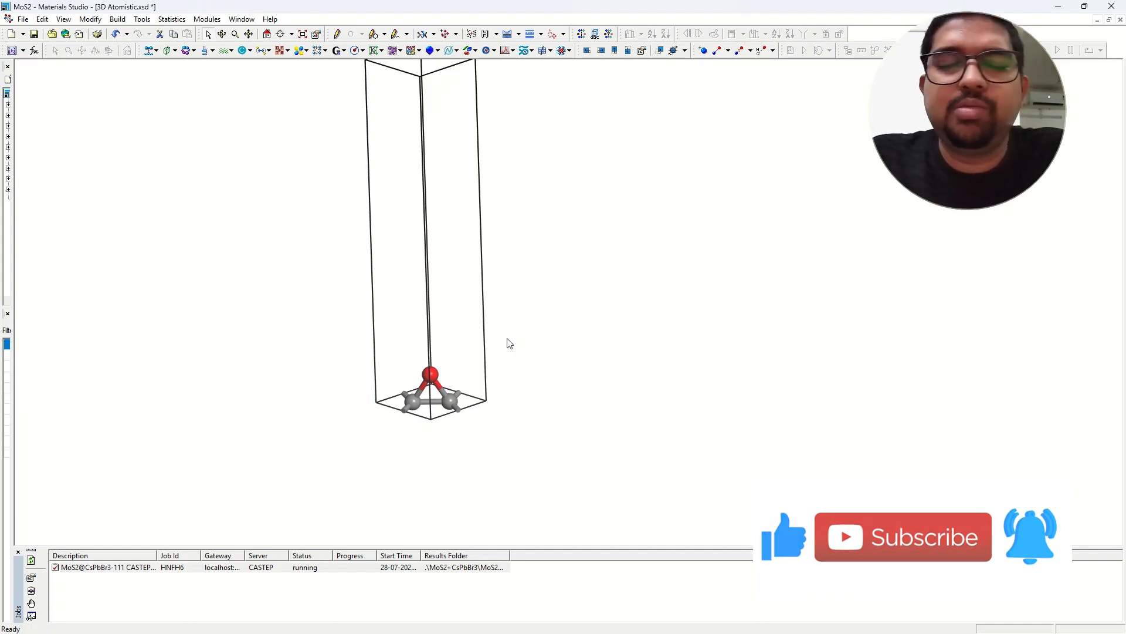
scroll(473, 322, "down", 2)
scroll(476, 322, "up", 2)
right_click_drag(476, 322, 378, 225)
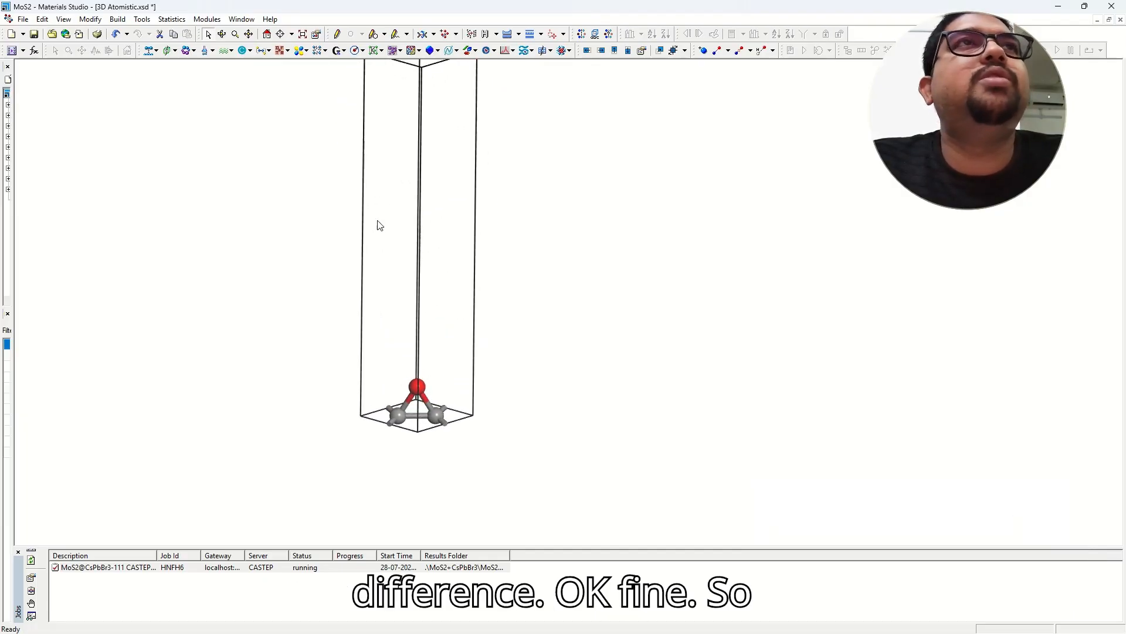
Rebuild MoS2 as its conventional rectangular cell and rotate the view to inspect it.
left_click(118, 19)
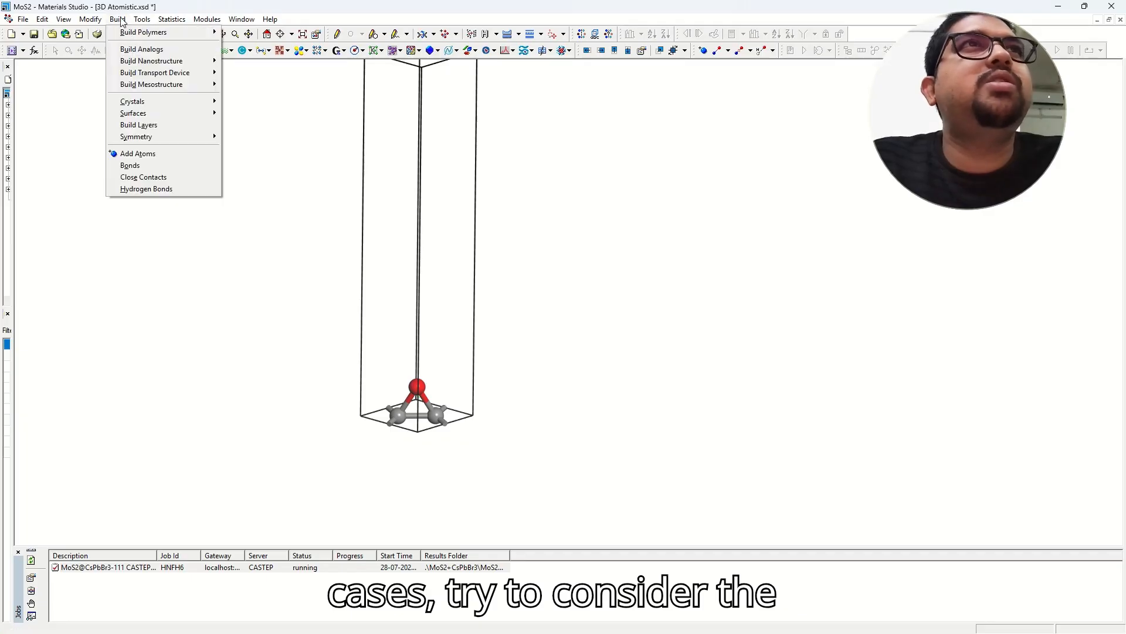
mouse_move(169, 137)
left_click(252, 253)
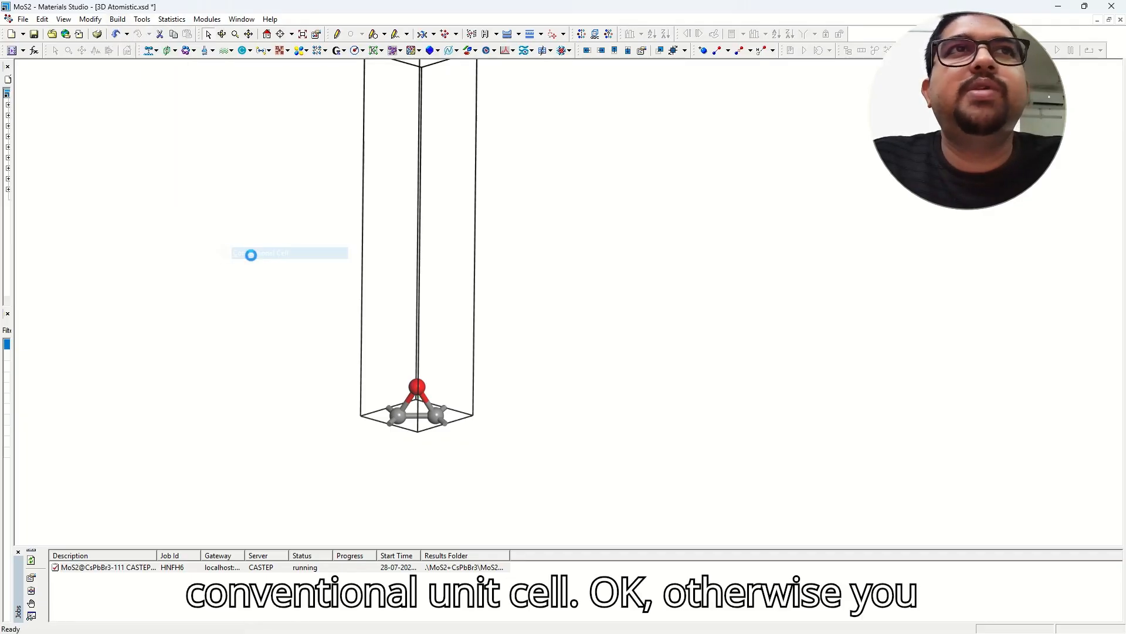
right_click_drag(492, 253, 509, 269)
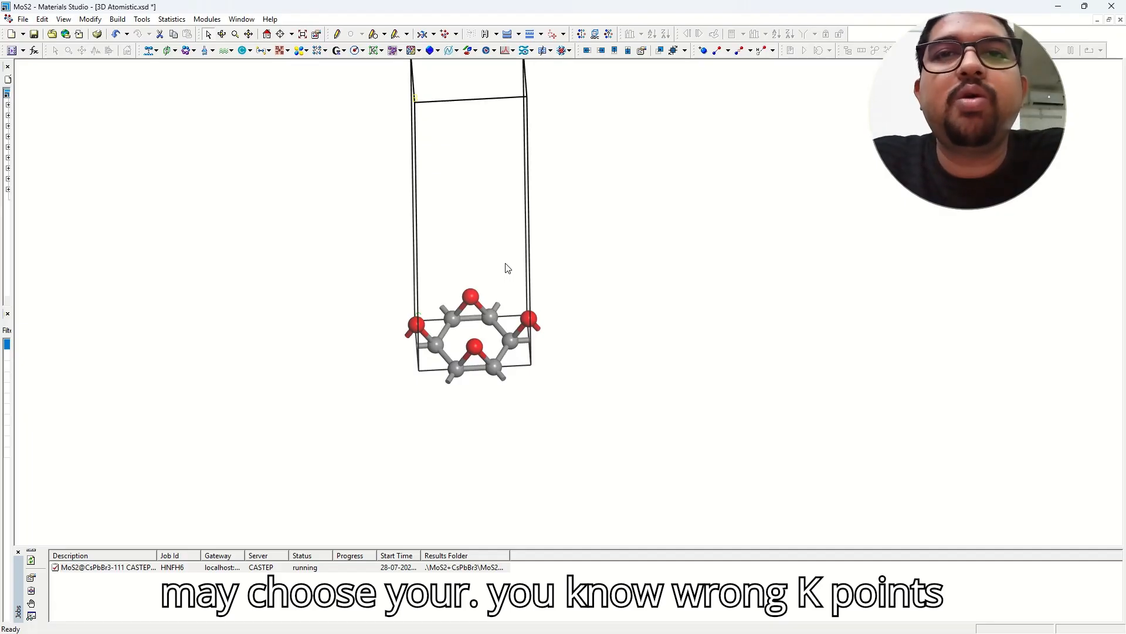
right_click_drag(508, 268, 254, 273)
right_click_drag(188, 289, 223, 350)
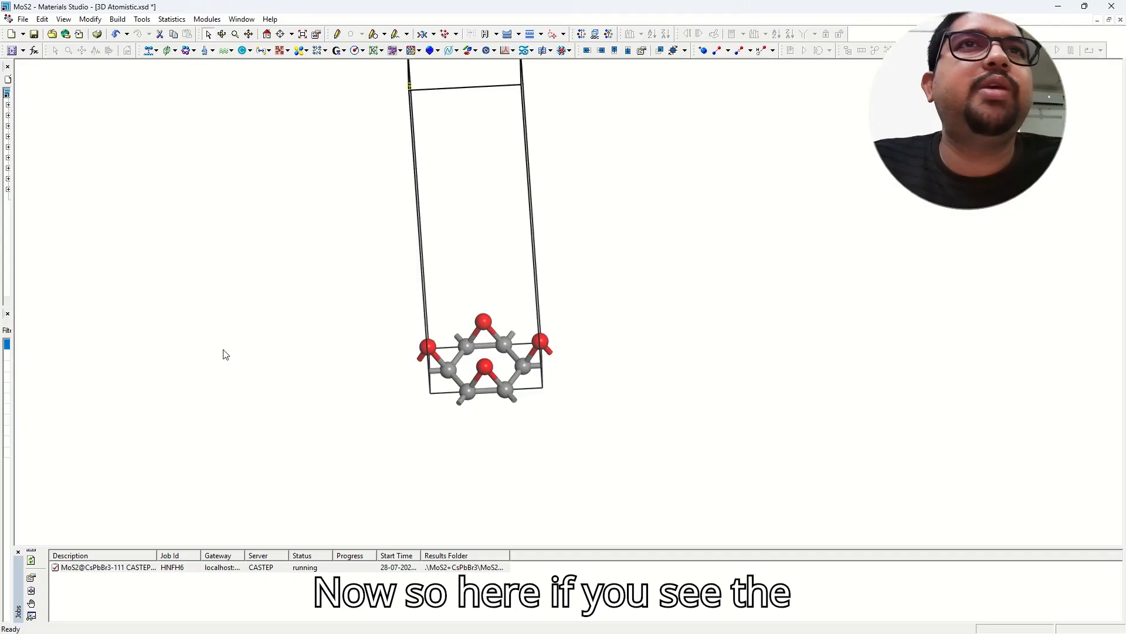
In Lattice Parameters, set the cell origin to 0,0,0 and re-orient to standard.
left_click(240, 465)
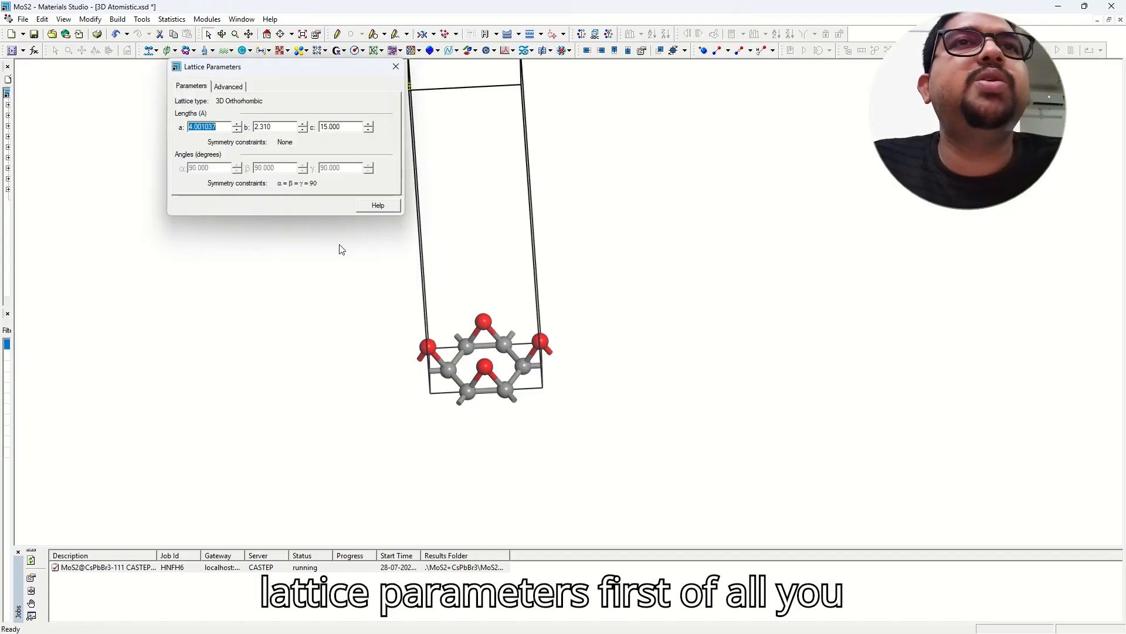
left_click(222, 86)
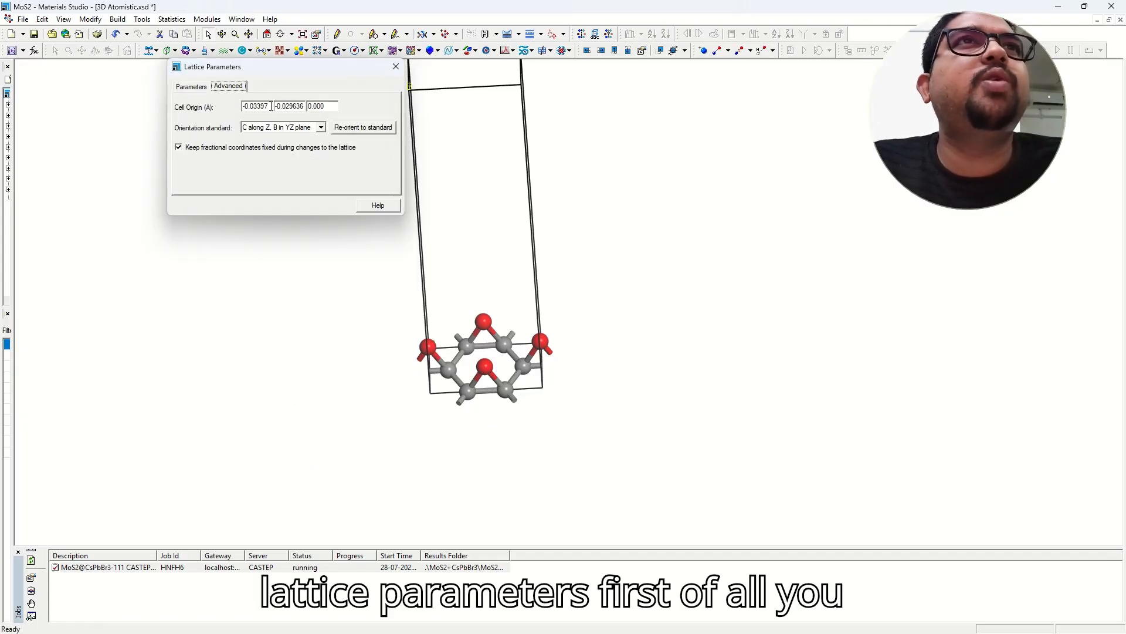
double_click(272, 106)
type("0")
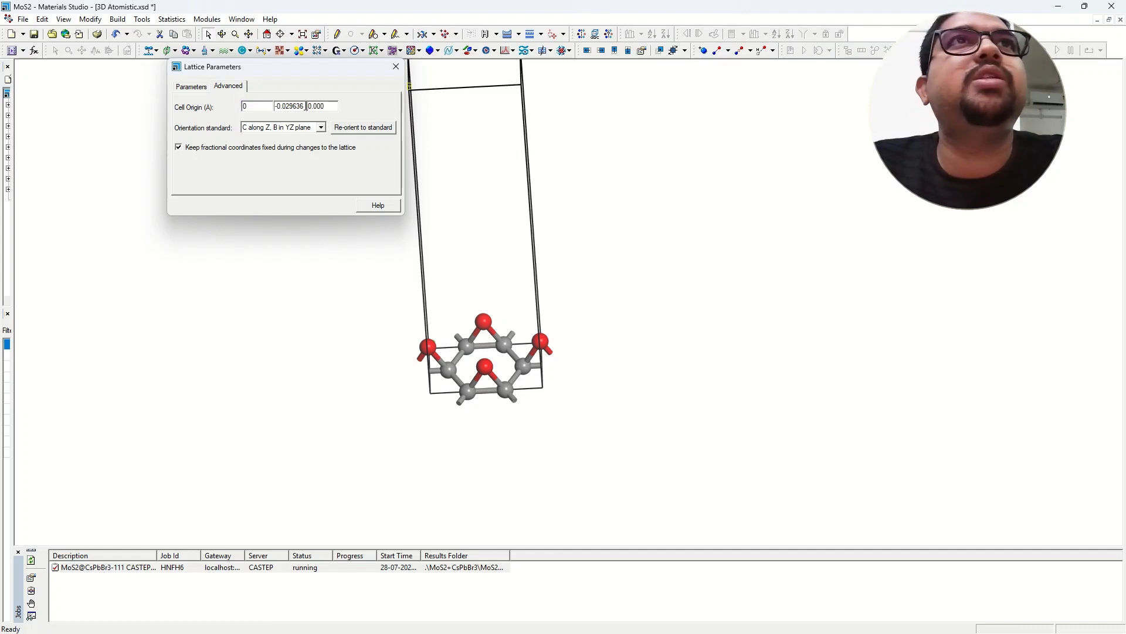
double_click(297, 106)
type("0")
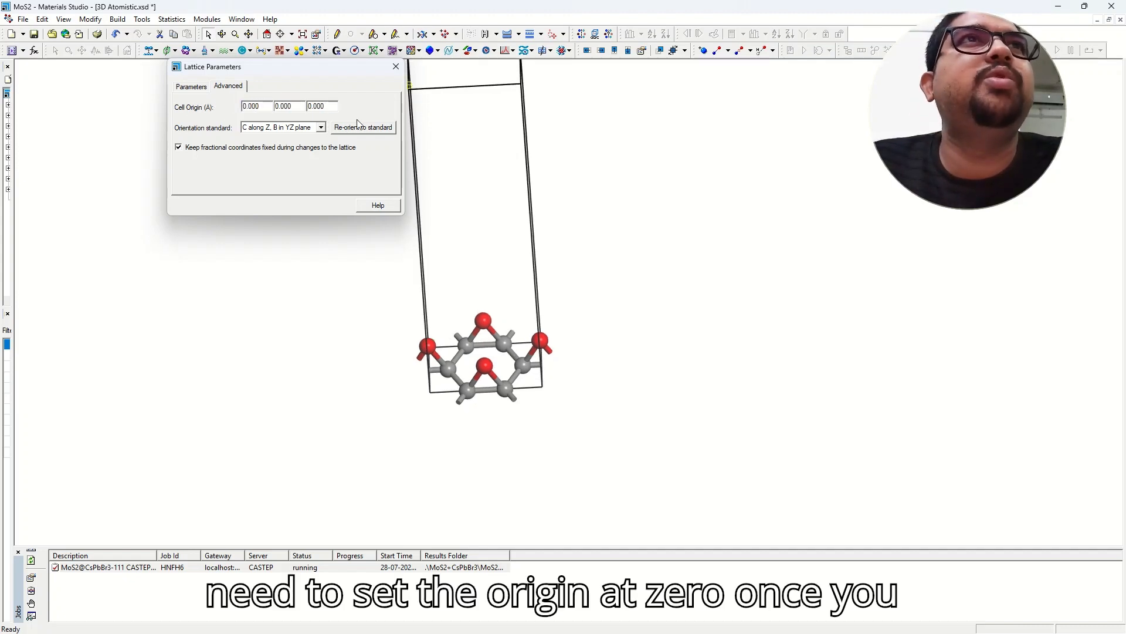
left_click(372, 129)
left_click(193, 88)
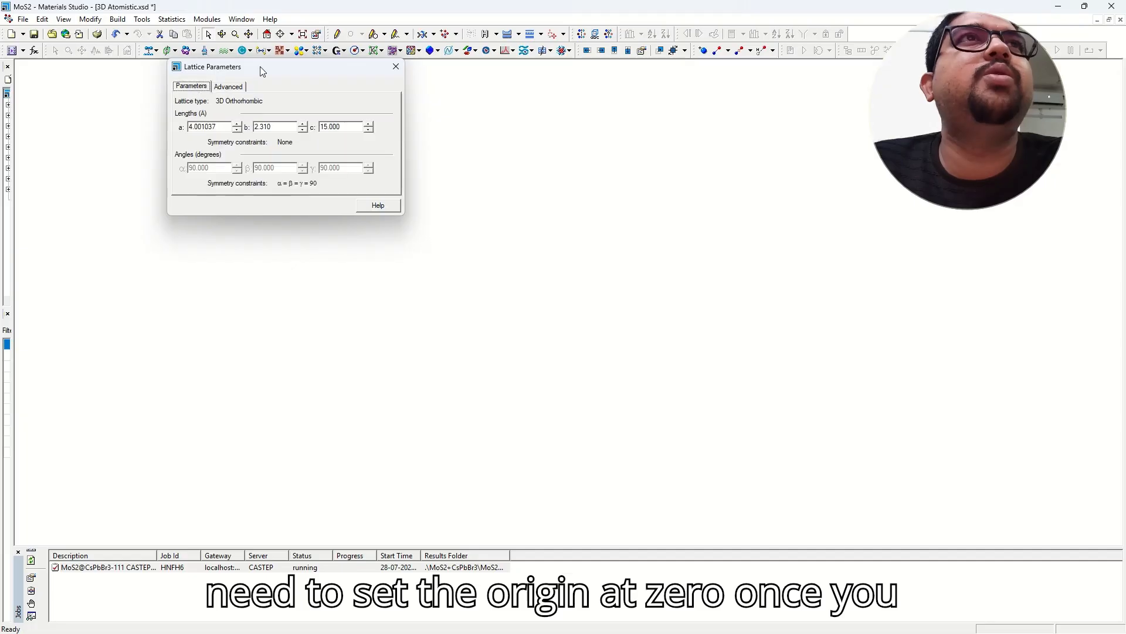
Reposition the Lattice Parameters window and rotate the cell to view the AC plane face-on.
left_click_drag(261, 71, 49, 98)
middle_click_drag(473, 130, 481, 300)
right_click_drag(481, 301, 474, 146)
right_click_drag(514, 312, 558, 390)
middle_click_drag(508, 420, 495, 304)
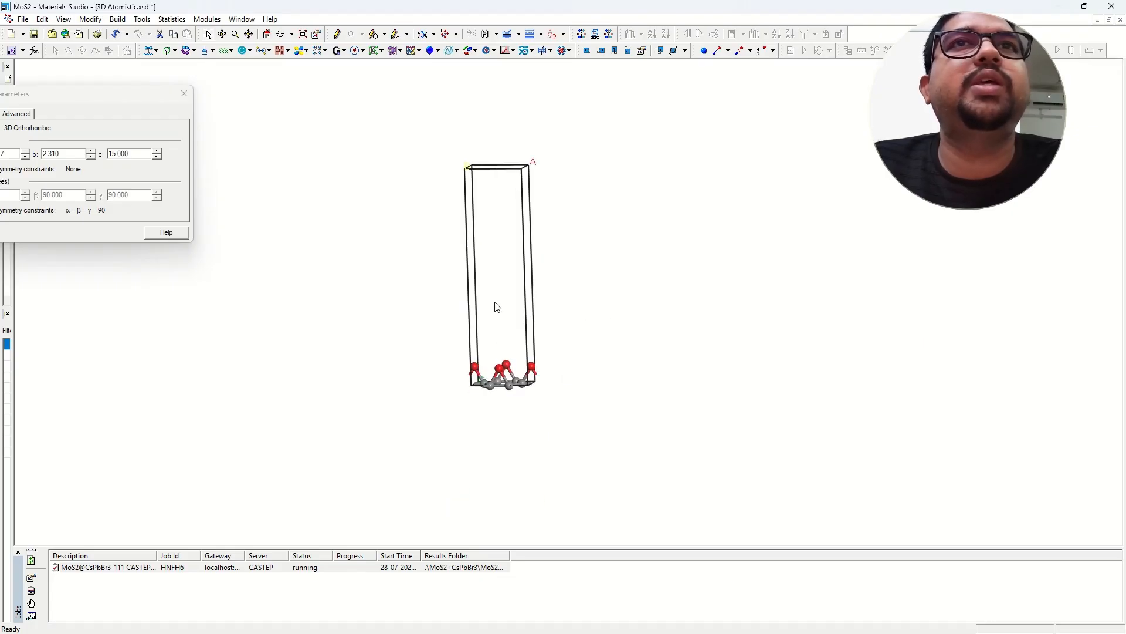
right_click(302, 315)
left_click(680, 368)
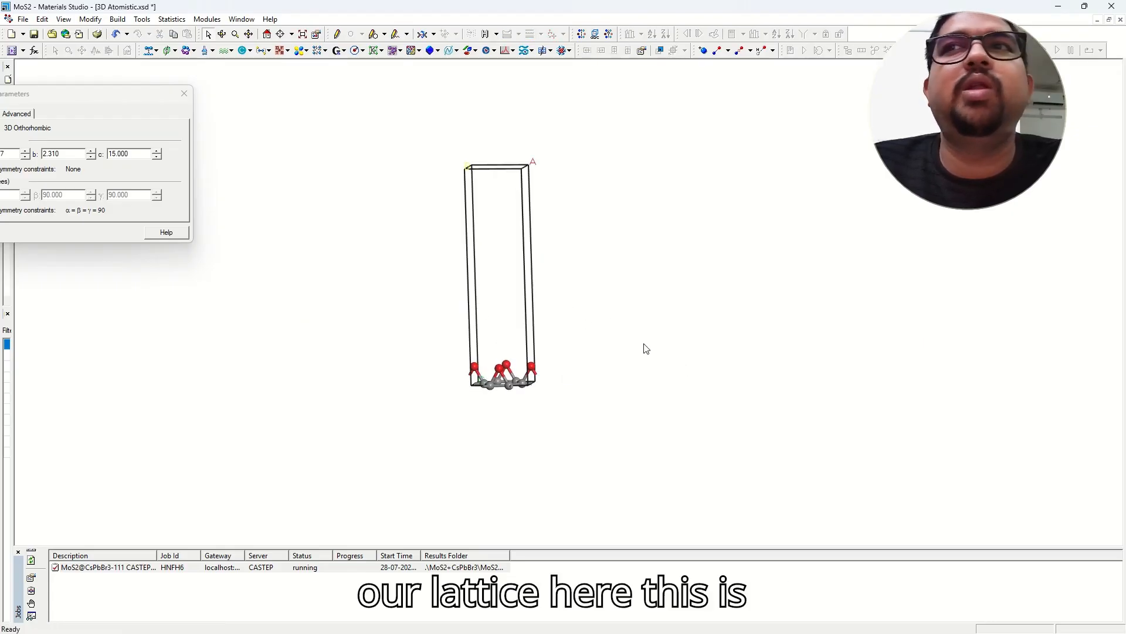
right_click_drag(496, 221, 496, 250)
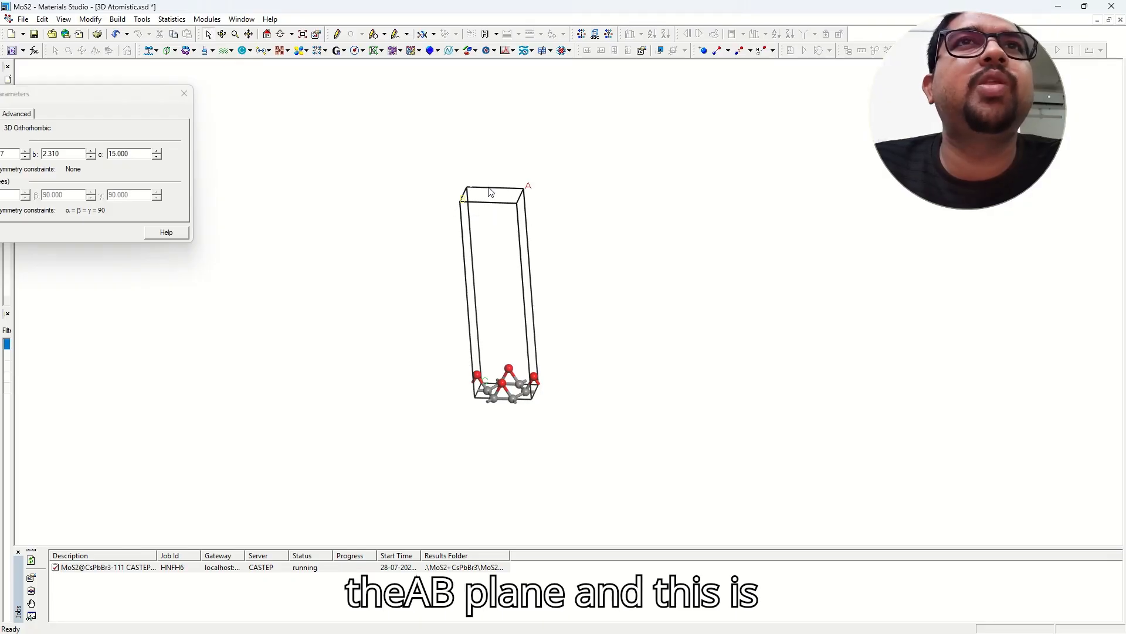
right_click_drag(502, 358, 510, 309)
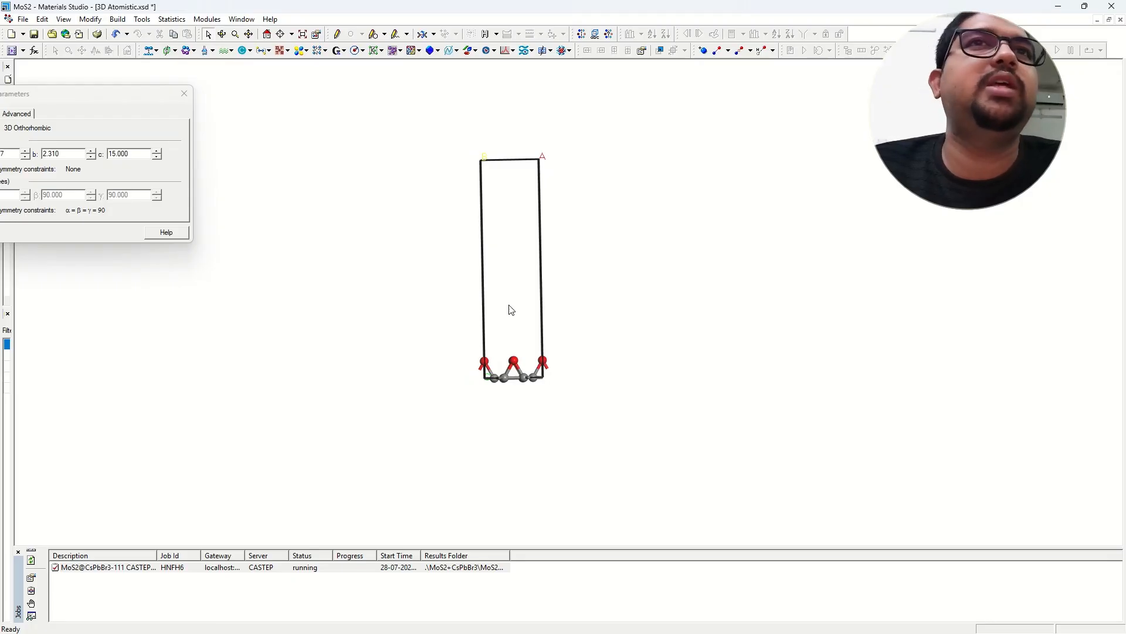
left_click_drag(124, 96, 237, 85)
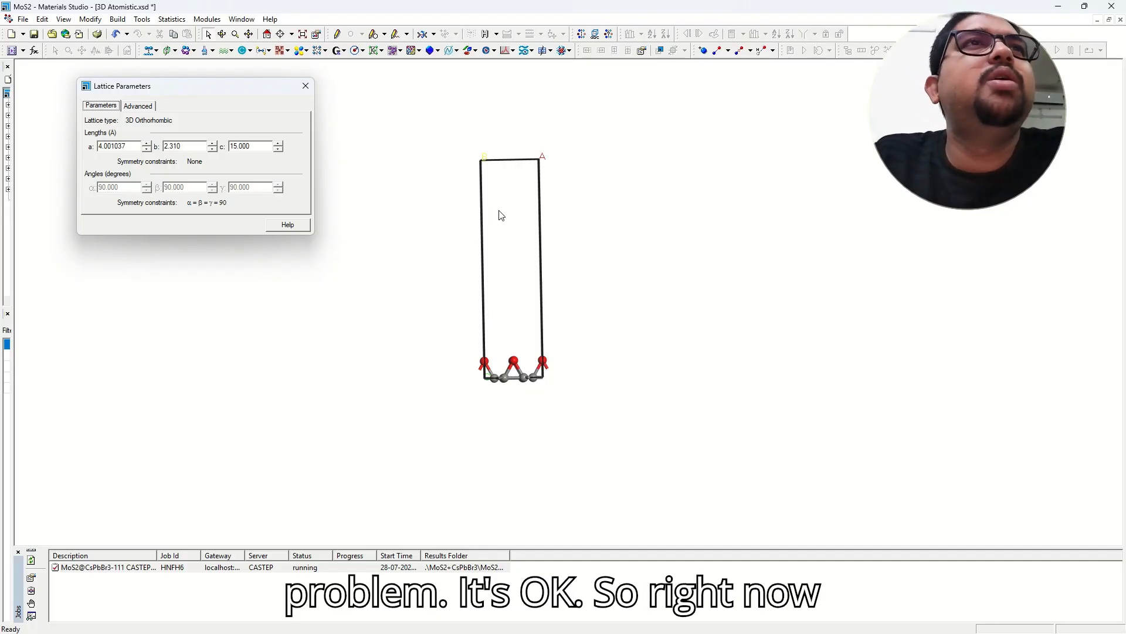
mouse_move(501, 216)
right_mouse_down()
mouse_move(520, 262)
mouse_move(508, 234)
right_mouse_up()
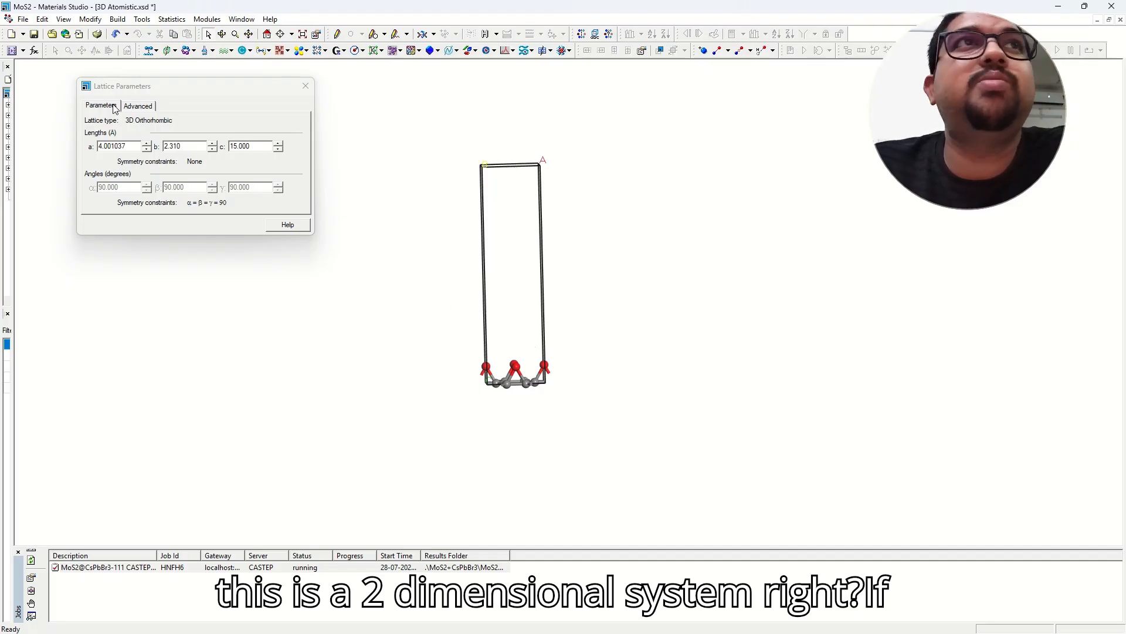
In Display Style's Lattice settings, show two MoS2 cells stacked along c.
right_click(375, 145)
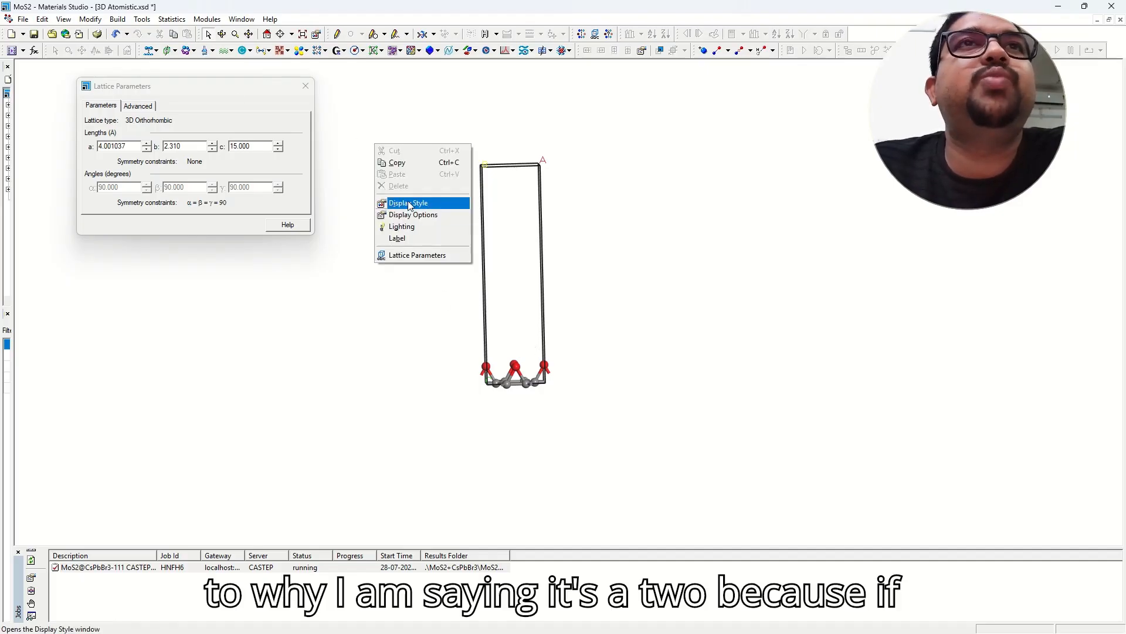
left_click(411, 200)
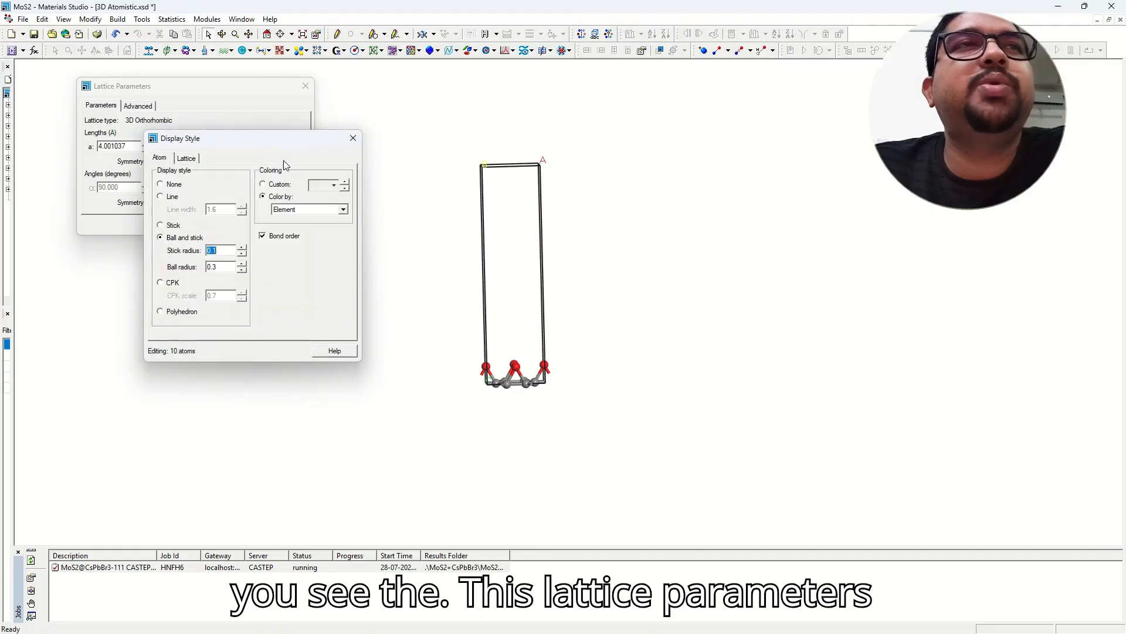
left_click_drag(280, 142, 232, 210)
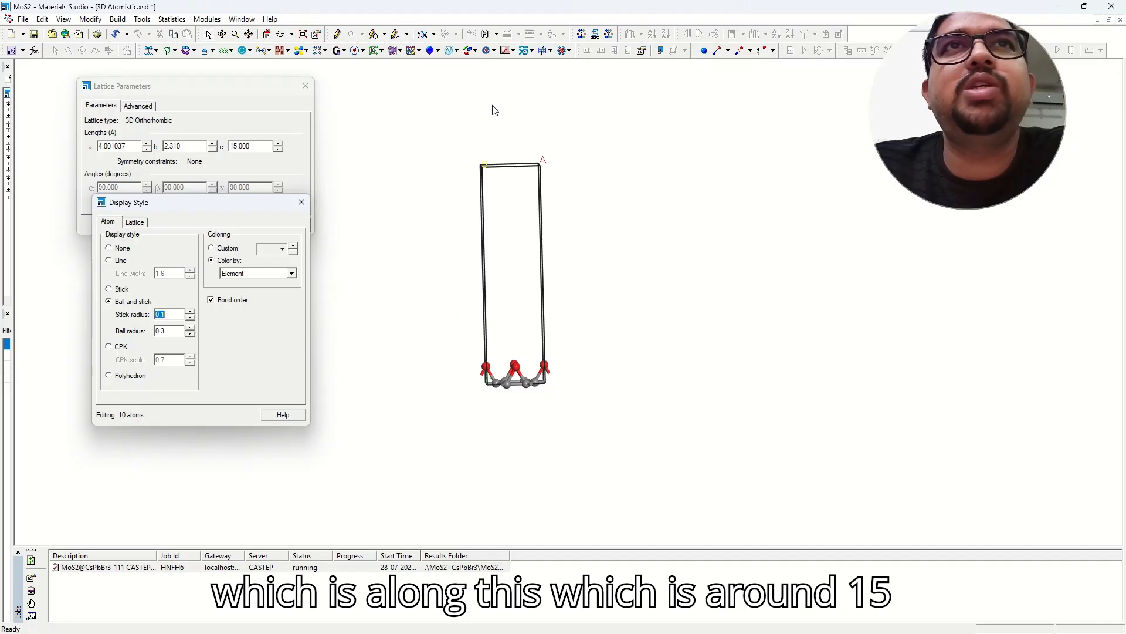
left_click(139, 223)
left_click(190, 308)
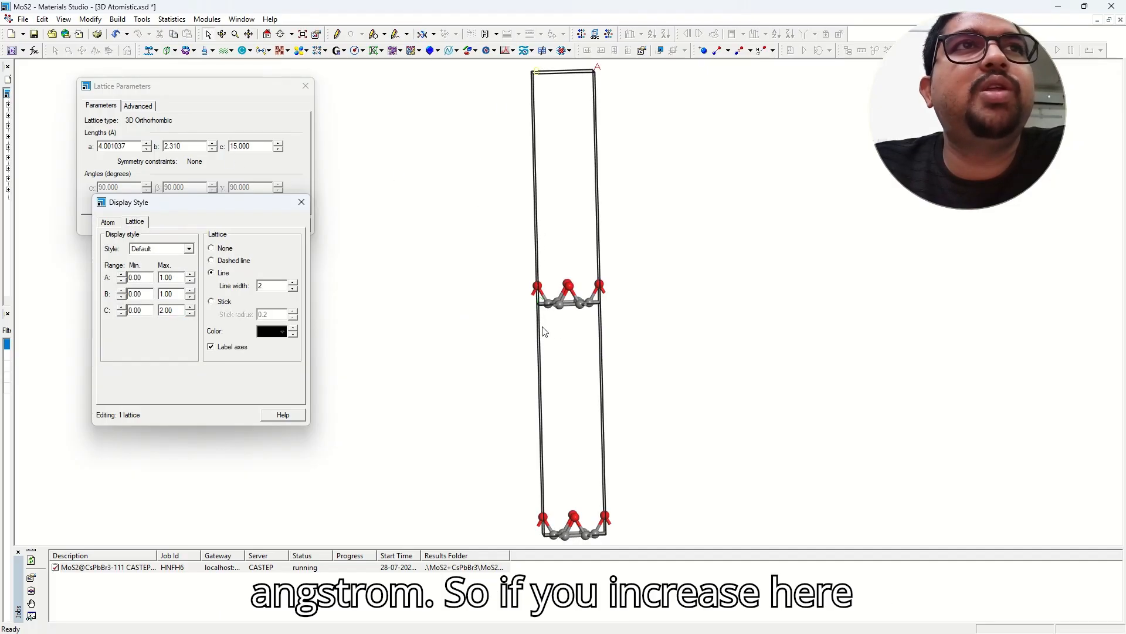
scroll(619, 332, "down", 1)
middle_click_drag(544, 341, 553, 279)
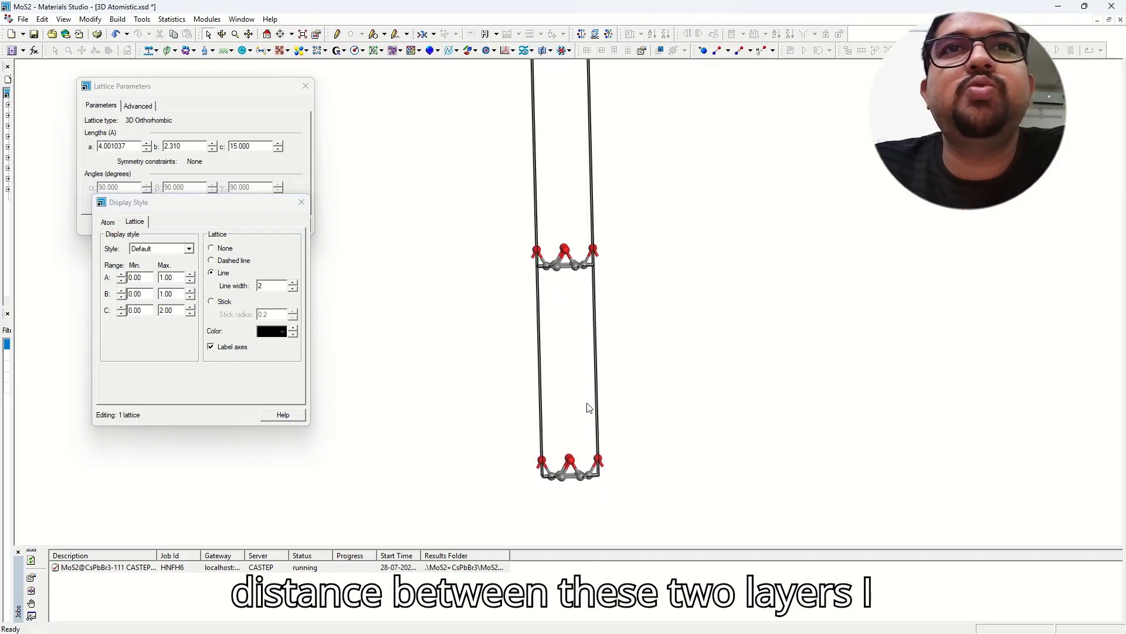
right_click_drag(589, 407, 587, 358)
Measure the distance between matching atoms in adjacent layers, reading 15.000 Å.
left_click(434, 34)
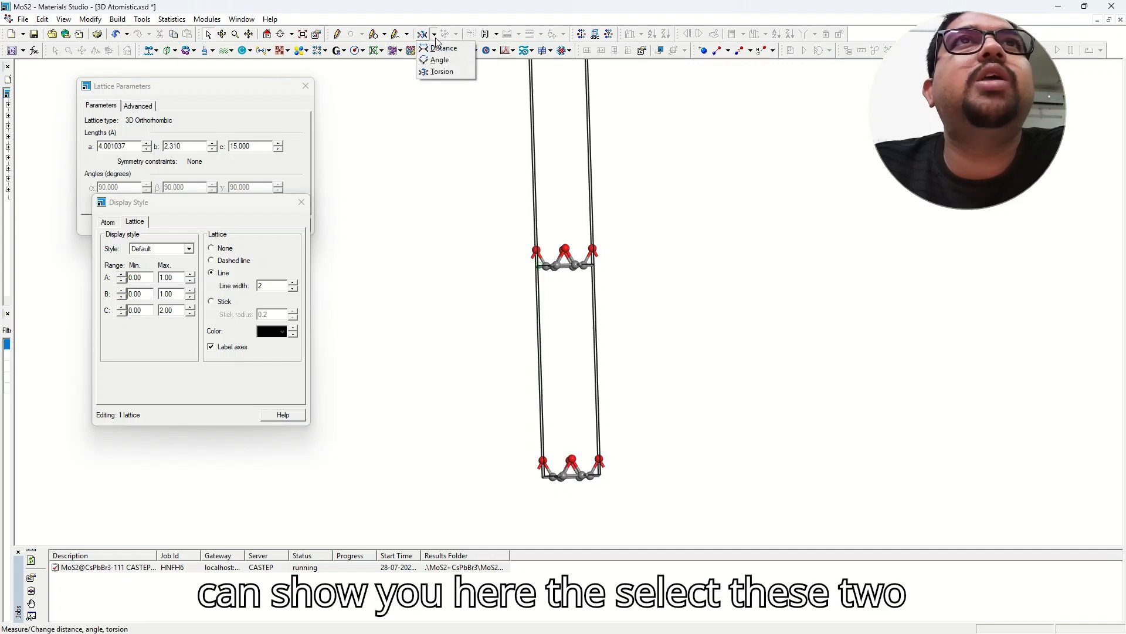
left_click(441, 47)
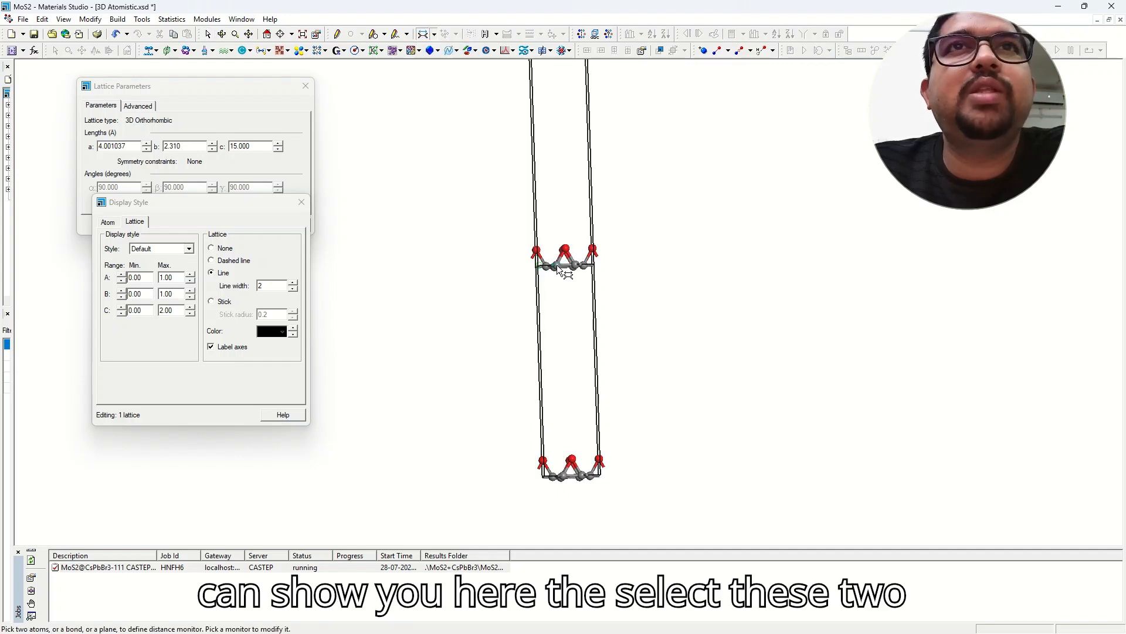
mouse_move(558, 268)
right_mouse_down()
mouse_move(578, 304)
mouse_move(562, 272)
right_mouse_up()
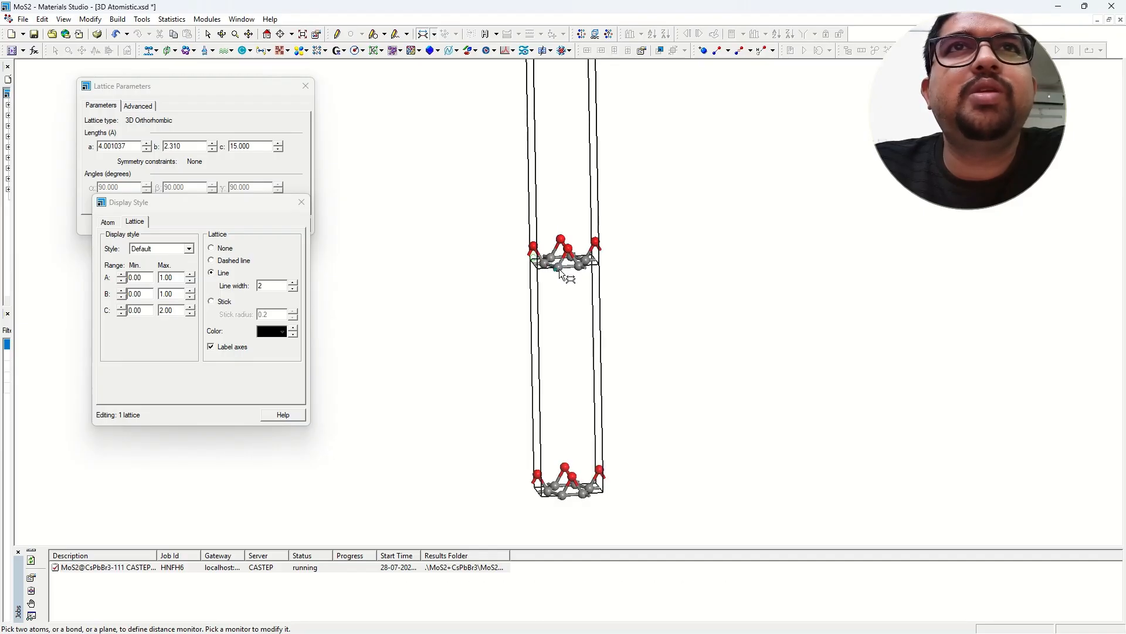
left_click(562, 266)
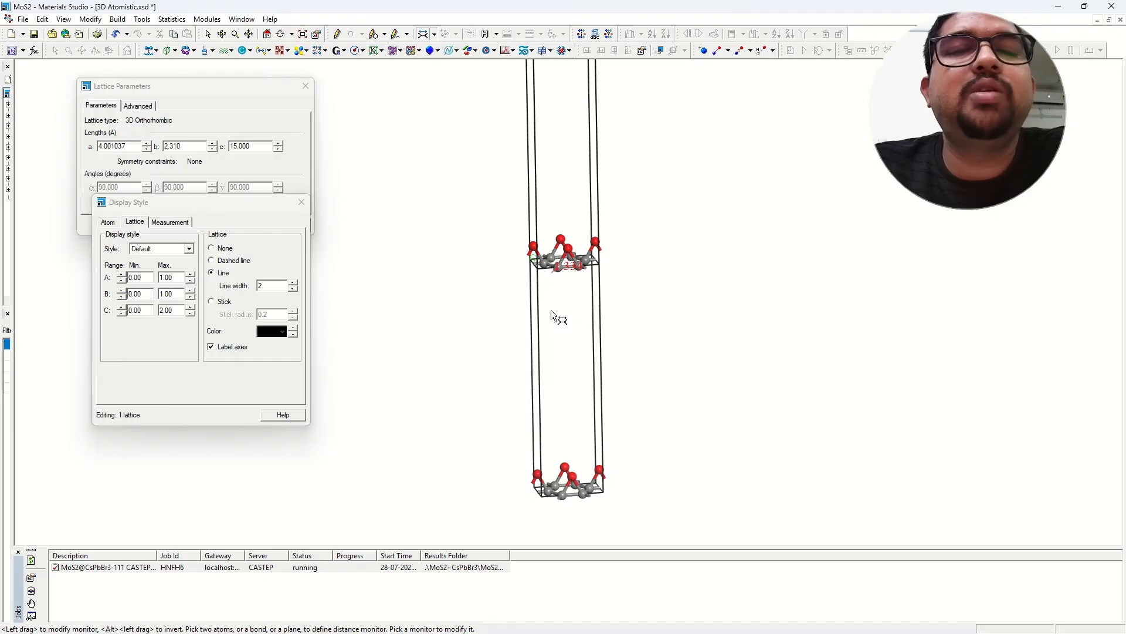
key("ctrl+z")
scroll(555, 302, "up", 3)
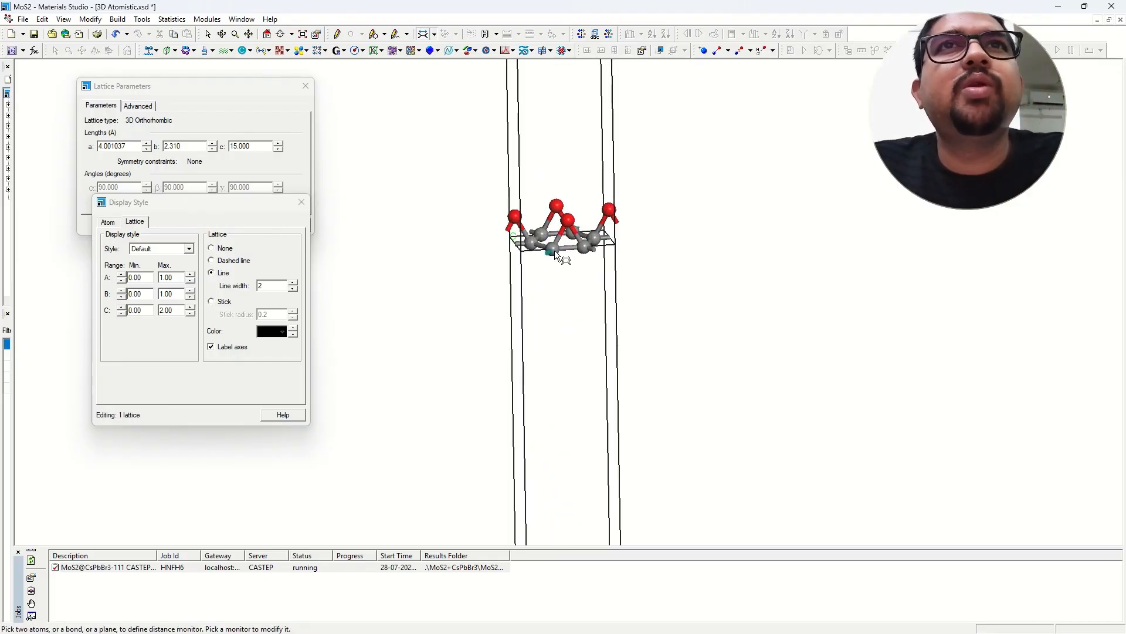
left_click(554, 250)
scroll(571, 276, "down", 3)
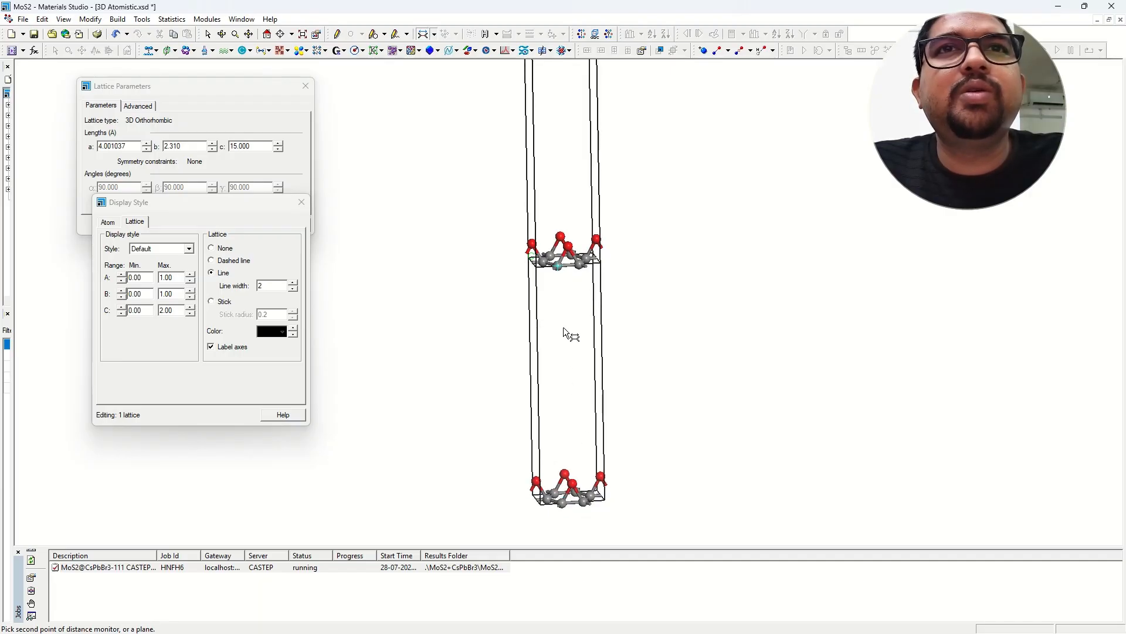
left_click(566, 503)
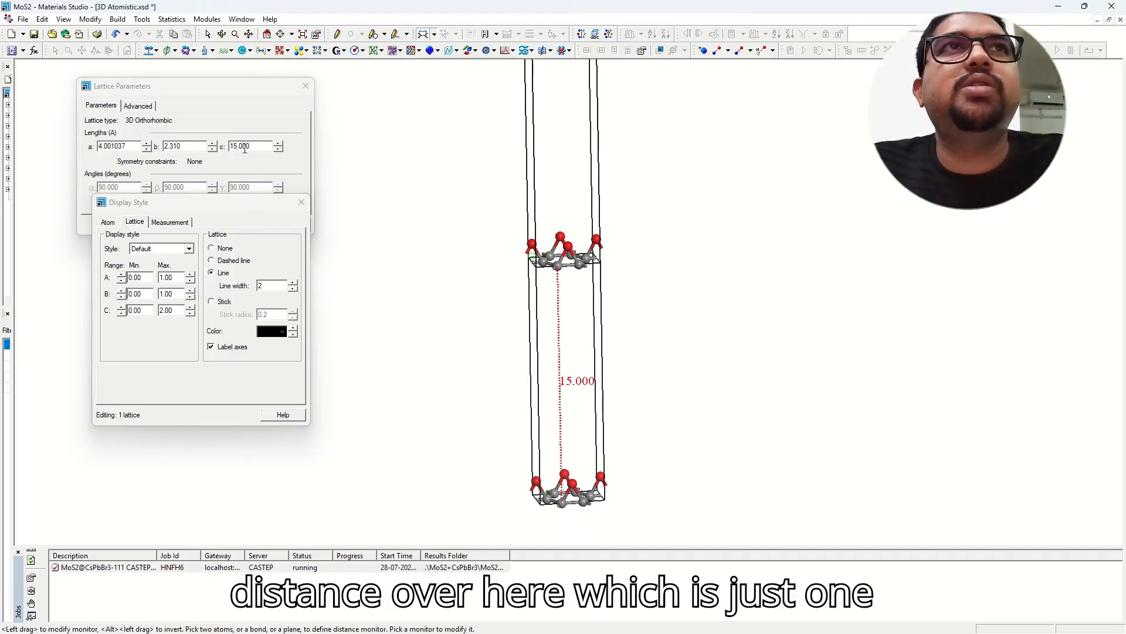
Select the 15.000 distance monitor and delete it.
left_click(208, 35)
left_click(590, 378)
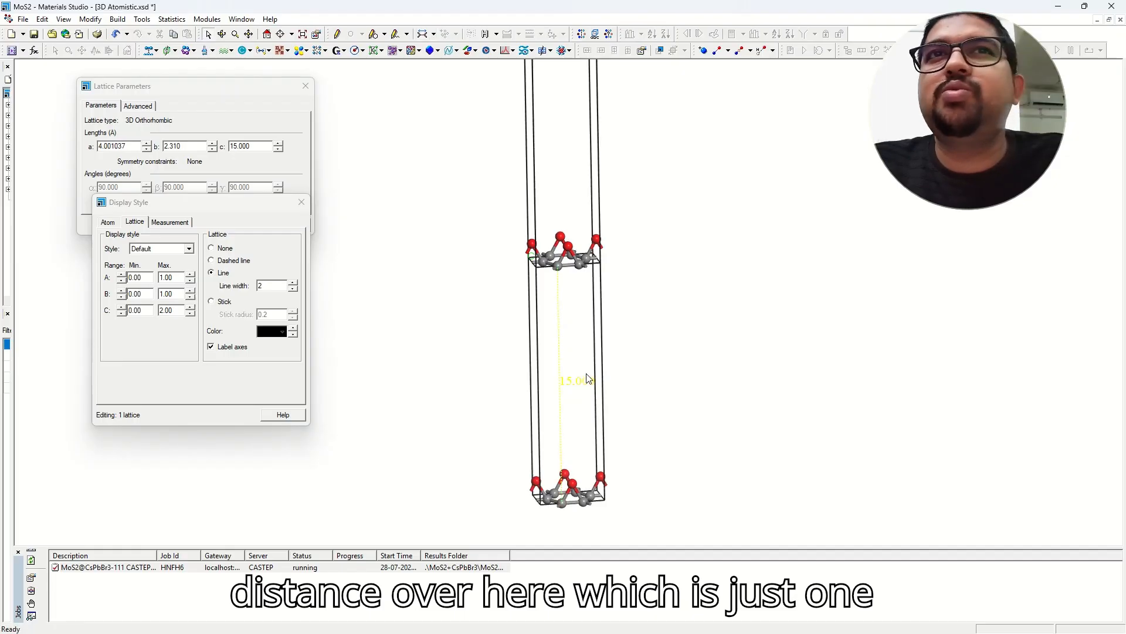
key("Delete")
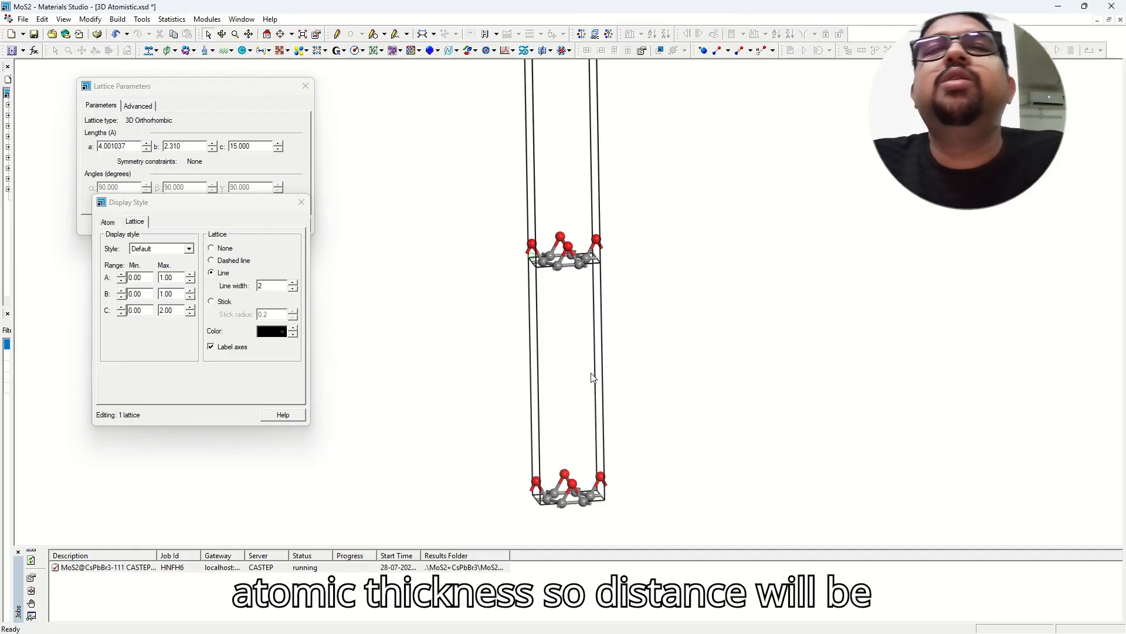
right_click_drag(586, 389, 571, 374)
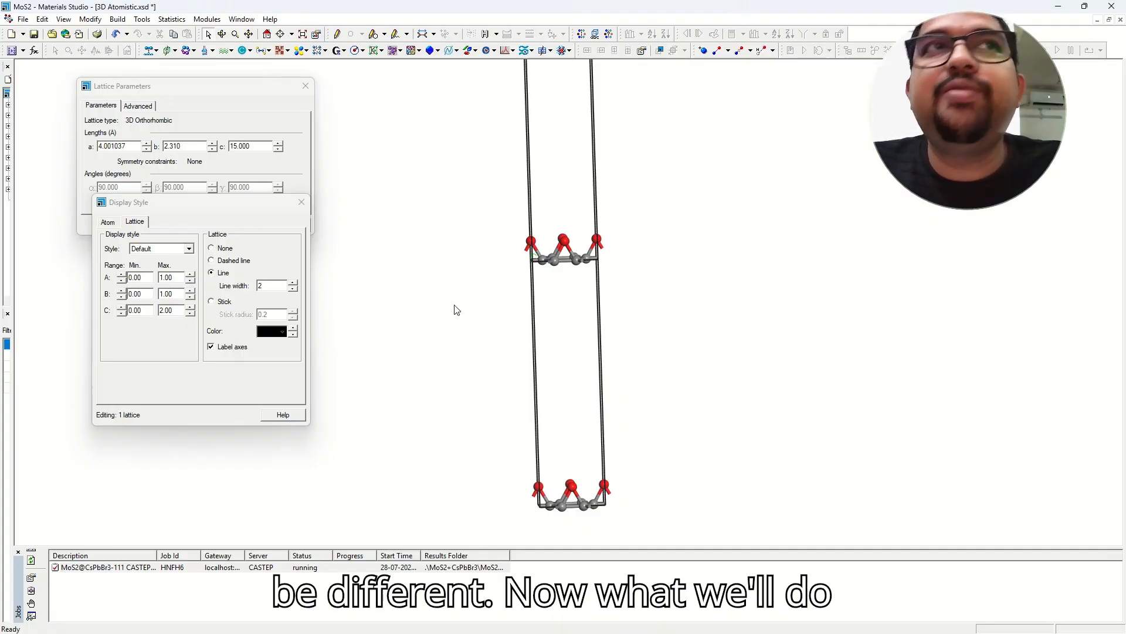
Close the Display Style and Lattice Parameters dialogs, then open Display Options' Lattice settings.
left_click(301, 202)
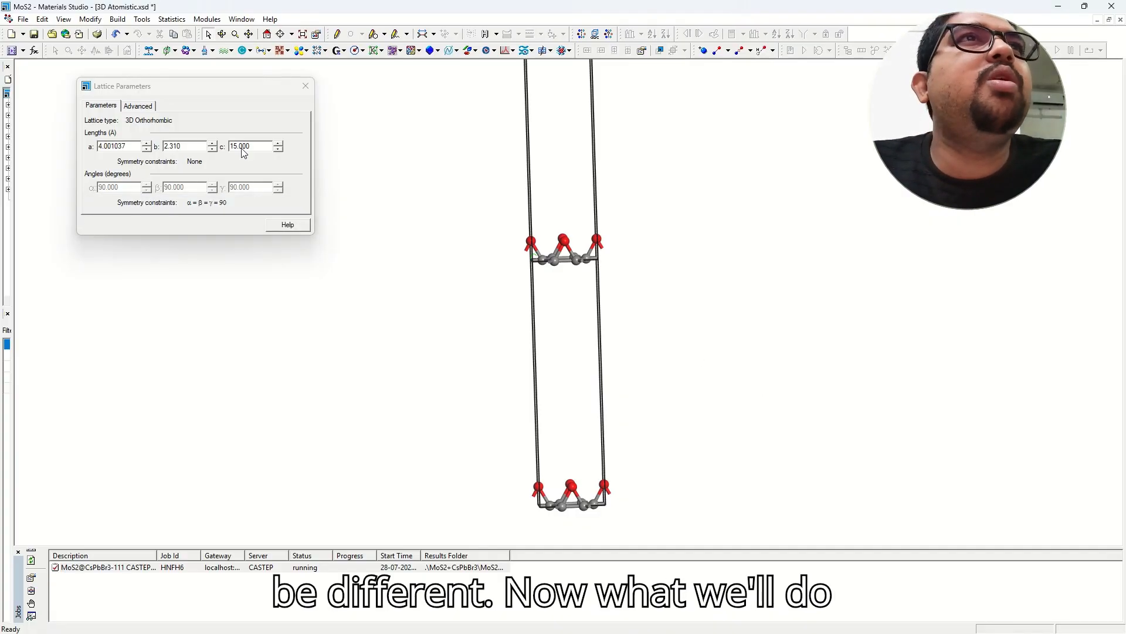
left_click(306, 86)
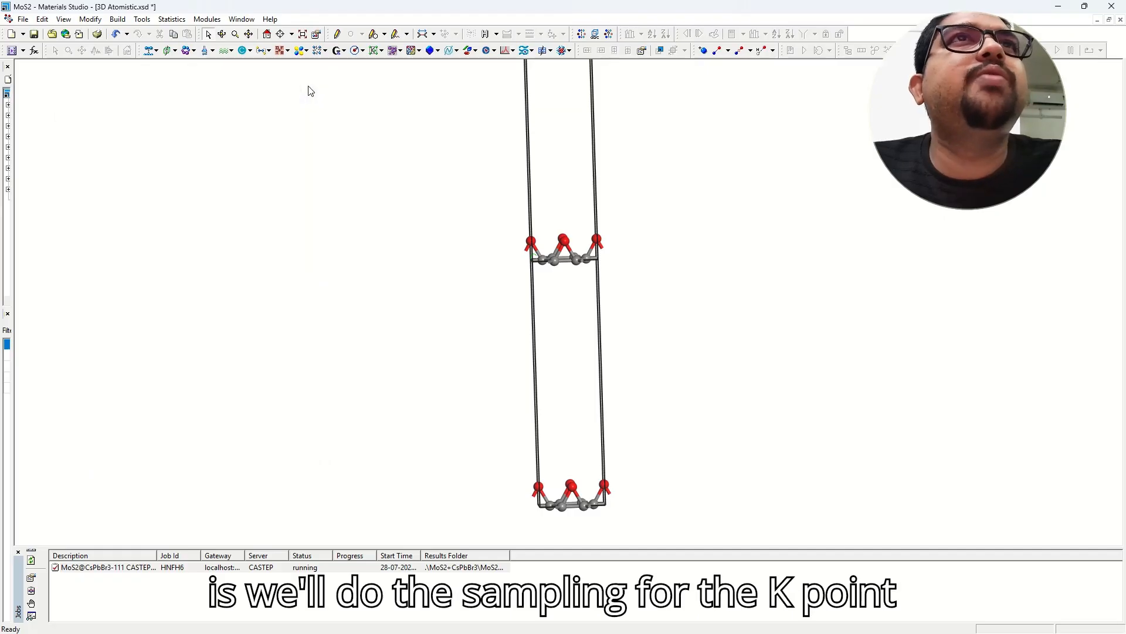
right_click(258, 172)
left_click(329, 237)
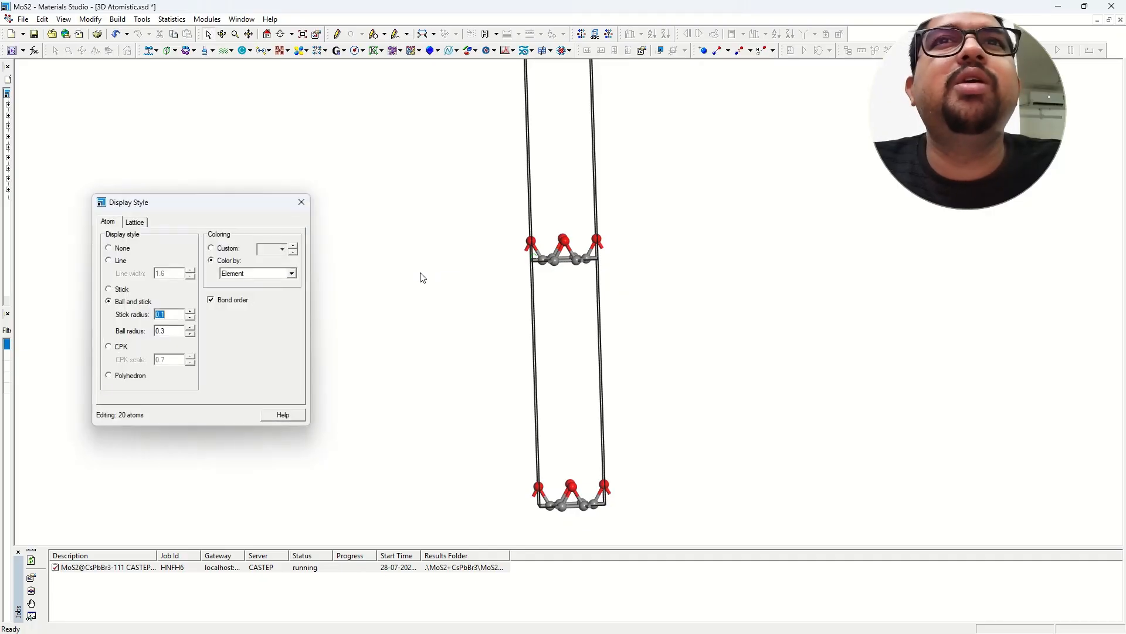
left_click(136, 221)
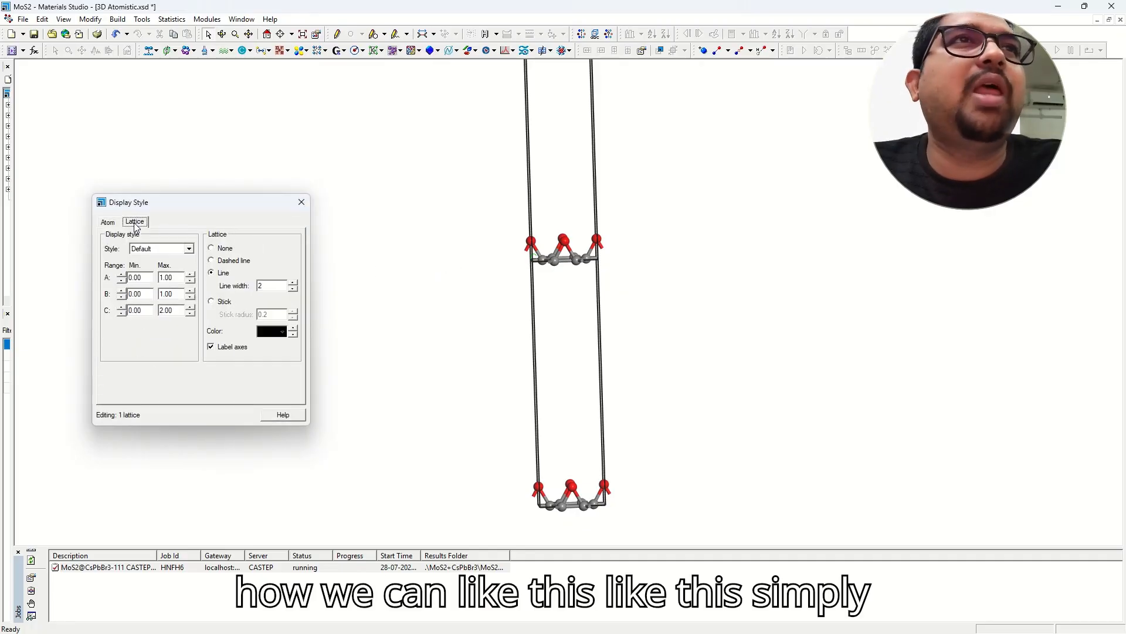
Try different C, B and A display maximums, leaving A and B at 0–1.
left_click(190, 314)
left_click(191, 314)
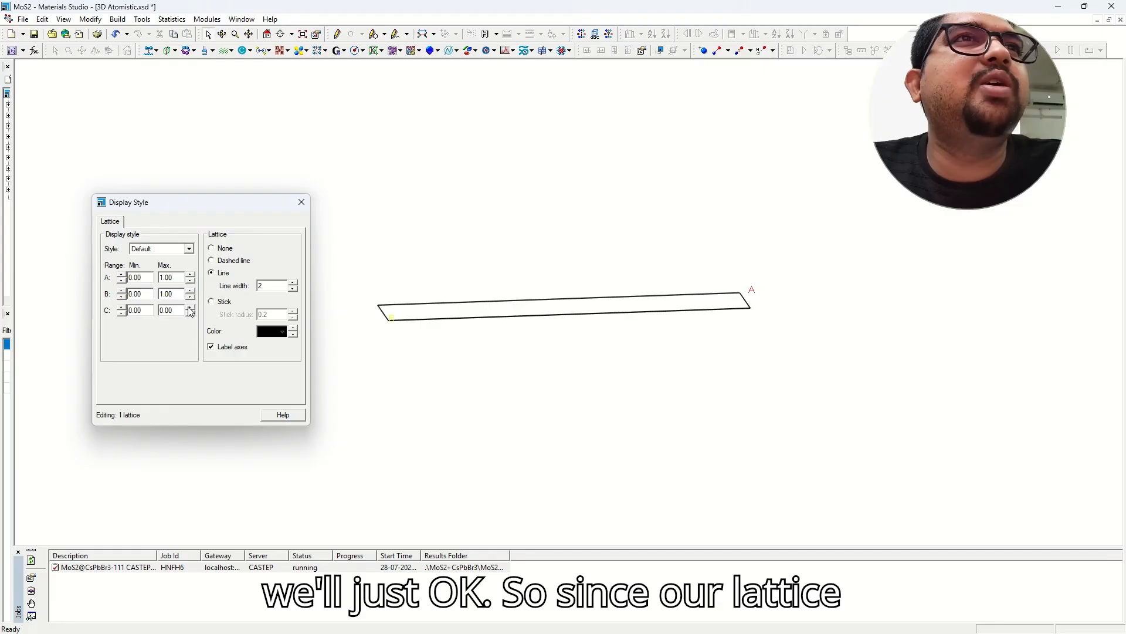
left_click(190, 308)
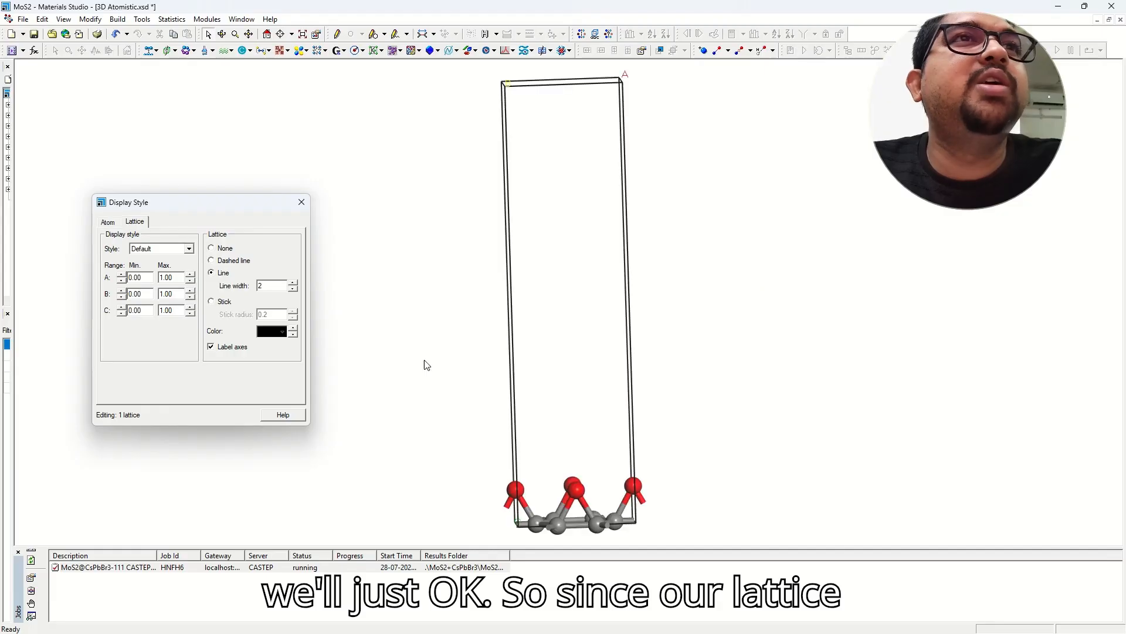
left_click(121, 314)
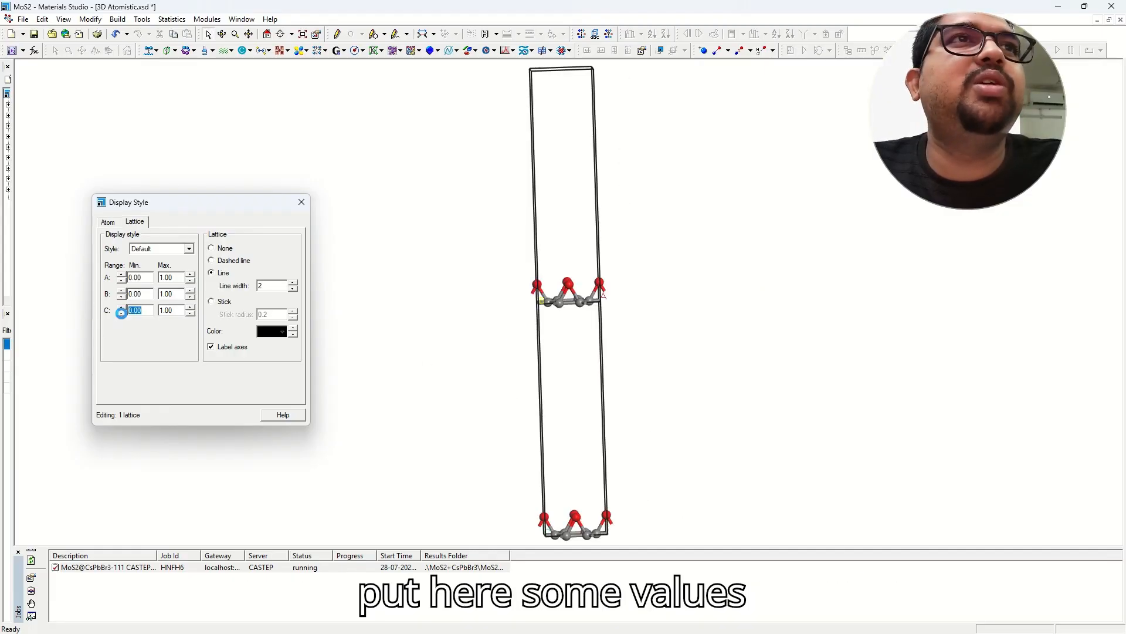
left_click(191, 314)
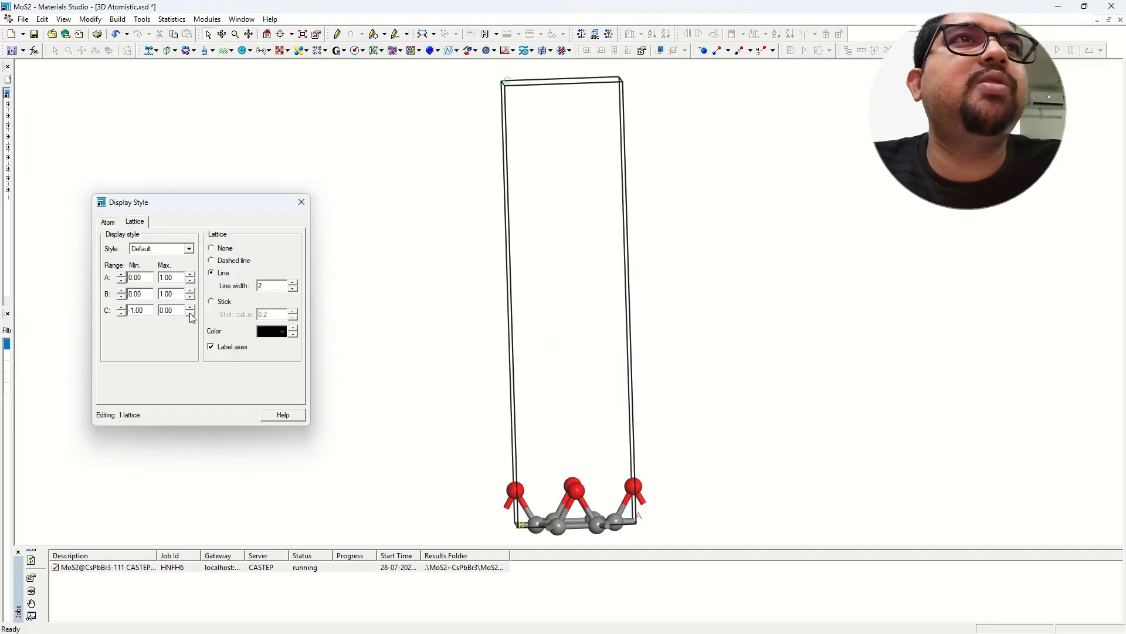
left_click(190, 297)
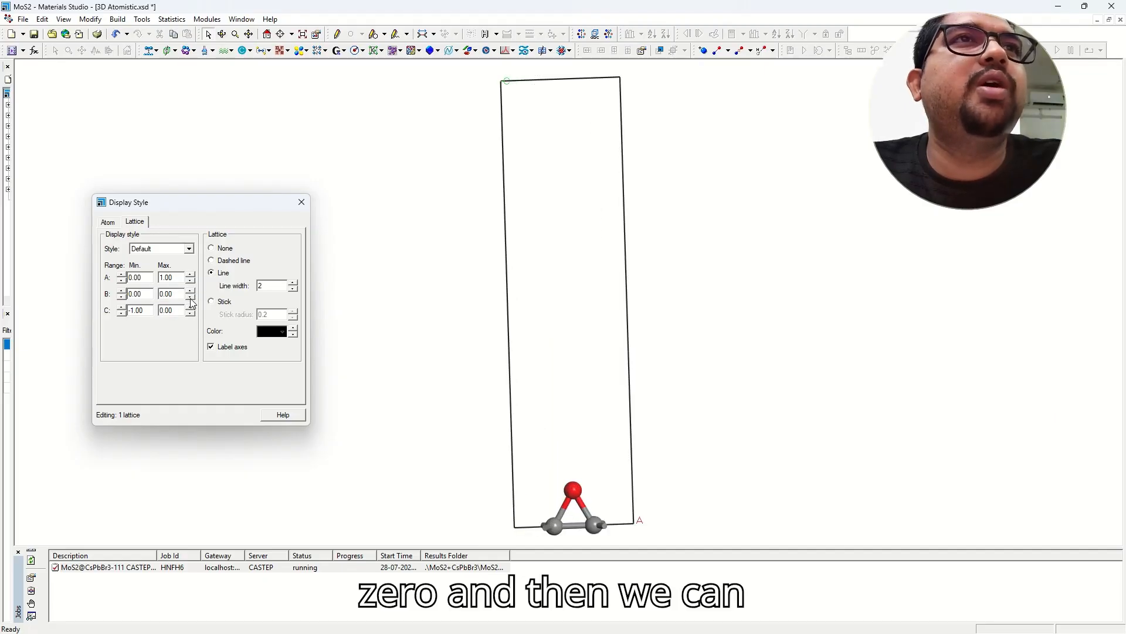
left_click(190, 291)
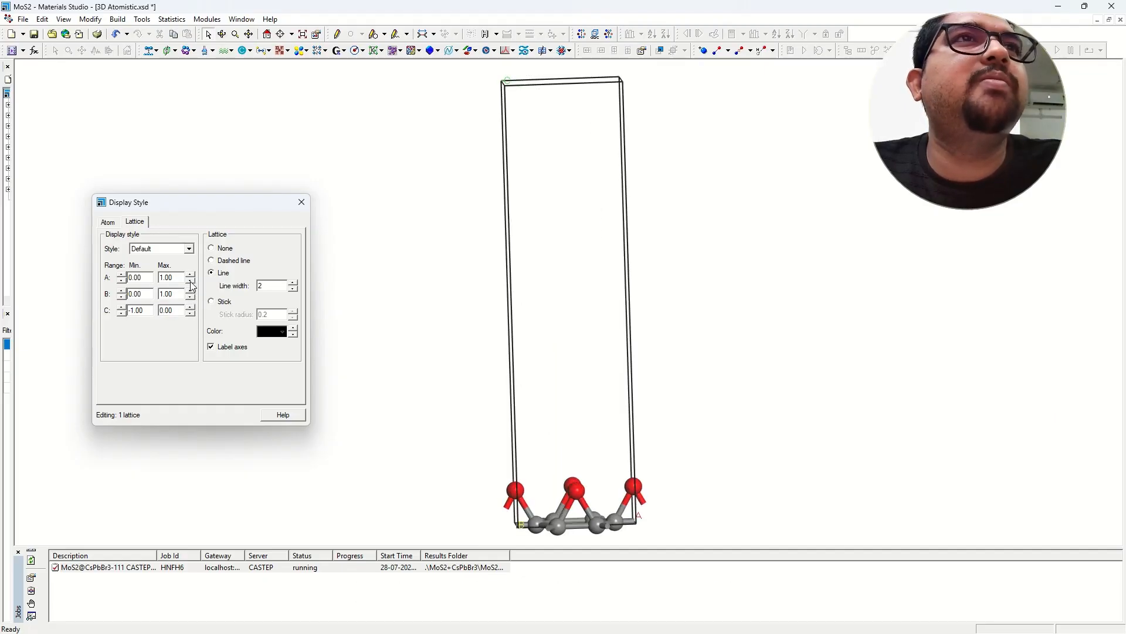
left_click(190, 281)
left_click(190, 275)
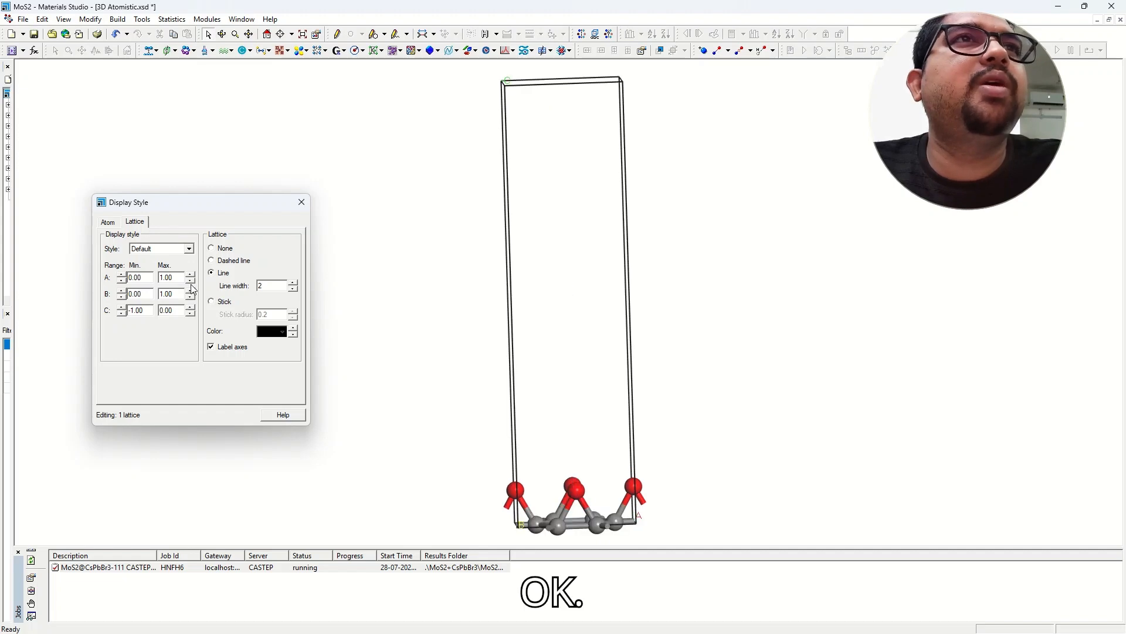
left_click(190, 297)
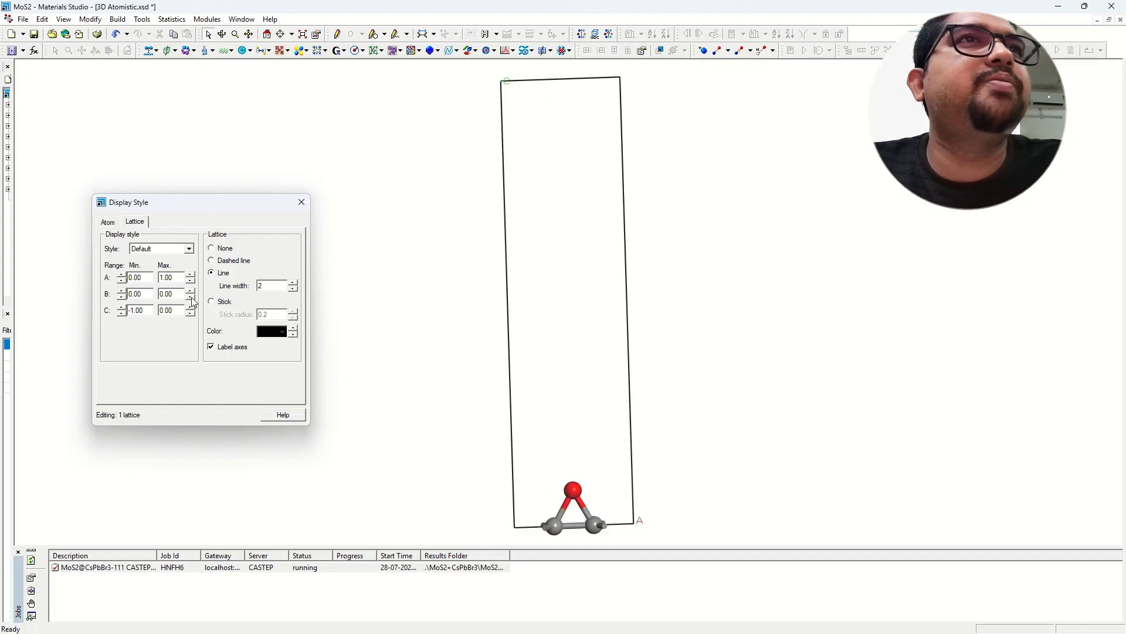
left_click(190, 291)
right_click_drag(591, 359, 544, 353)
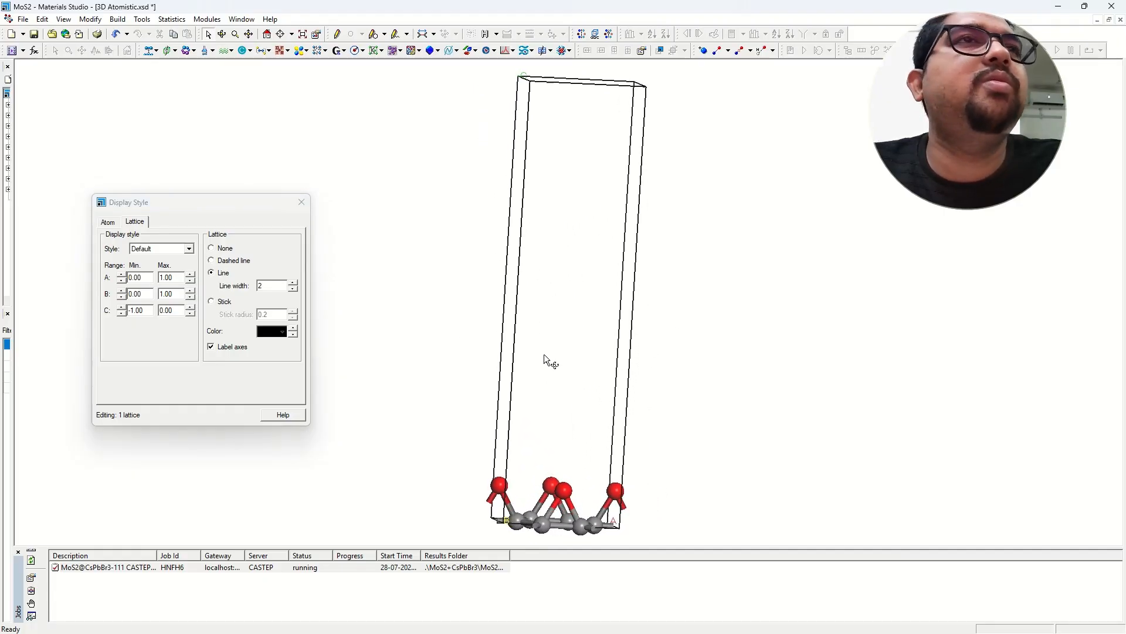
Reset the C display range to 0–1 and rotate the cell face-on.
left_click(124, 312)
left_click(122, 312)
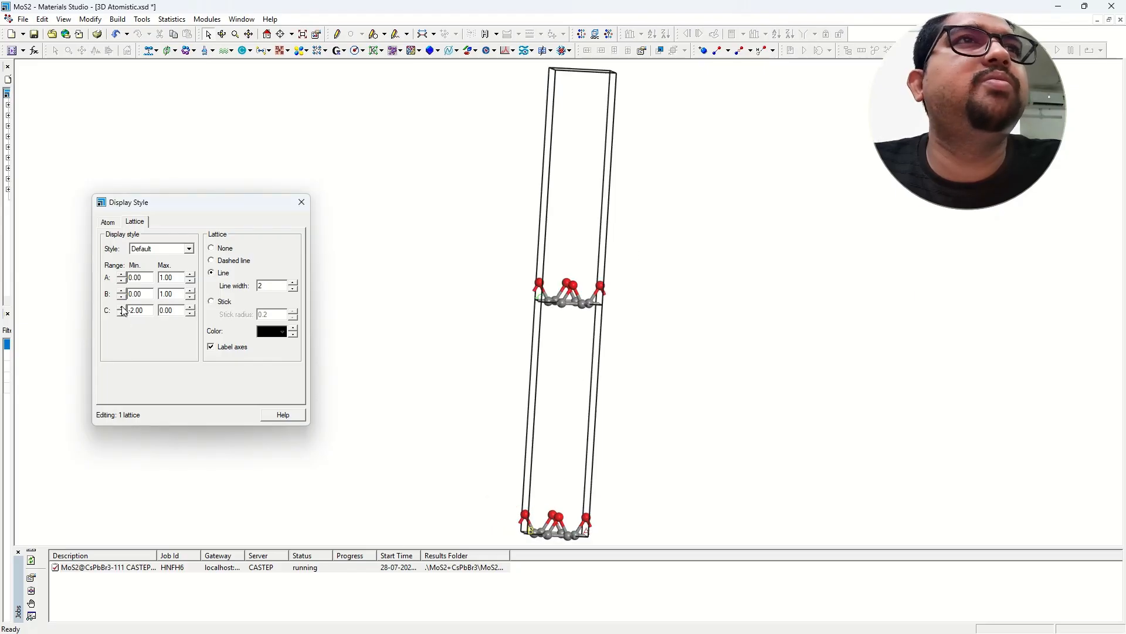
left_click(122, 308)
left_click(122, 308)
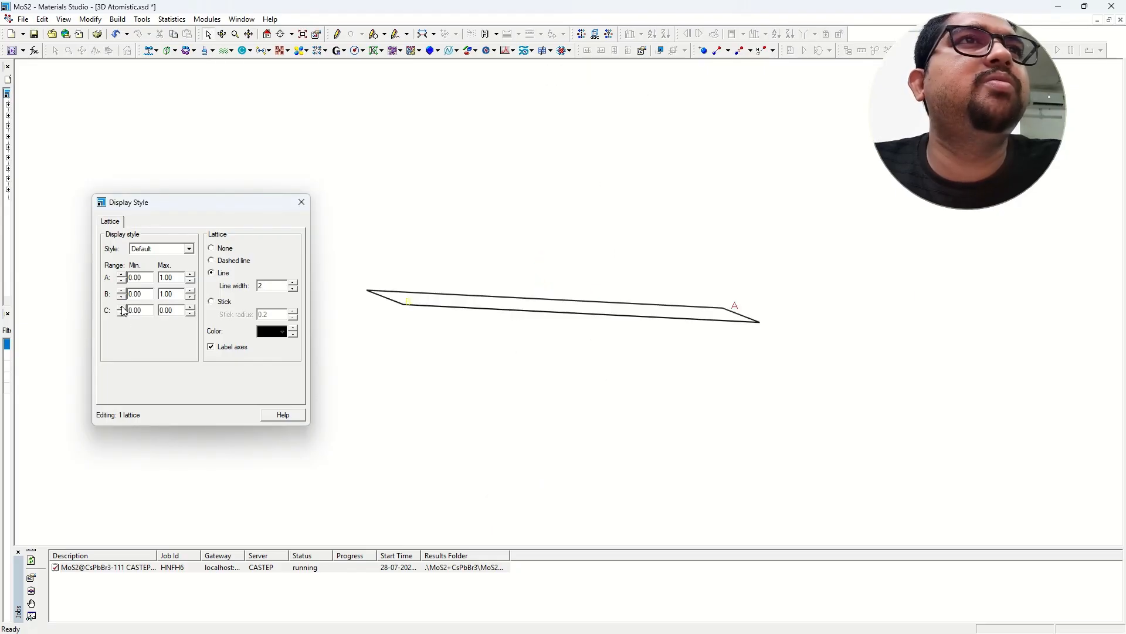
left_click(122, 313)
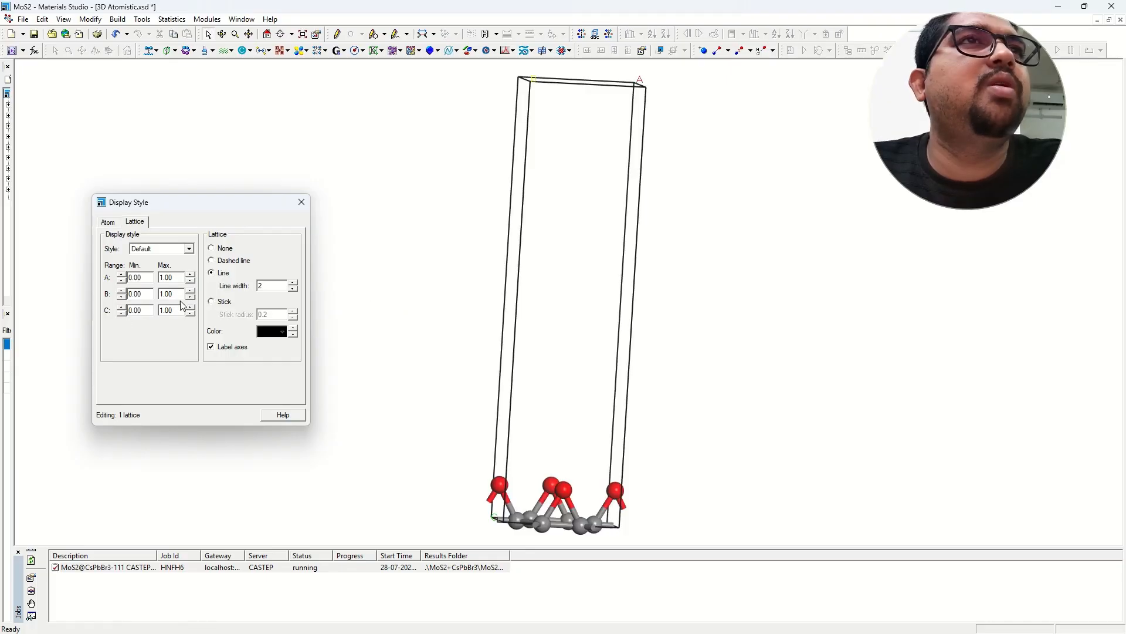
right_click_drag(560, 382, 543, 368)
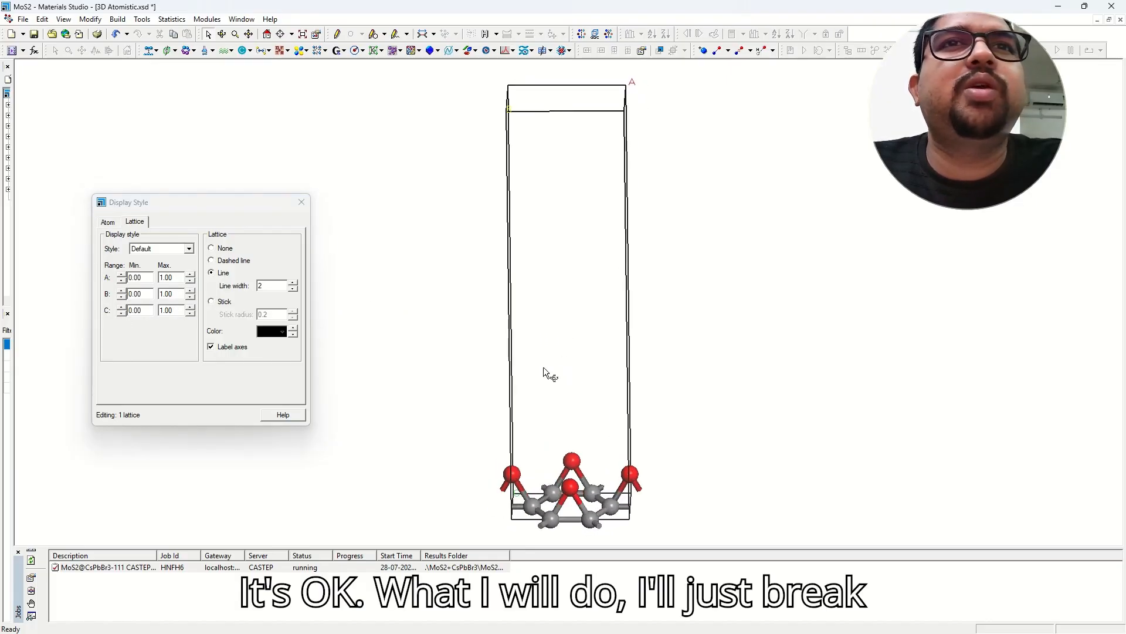
Enter C Max 0.10 and C Min -0.10 for the lattice display range.
left_click(182, 310)
double_click(181, 311)
type("0.1")
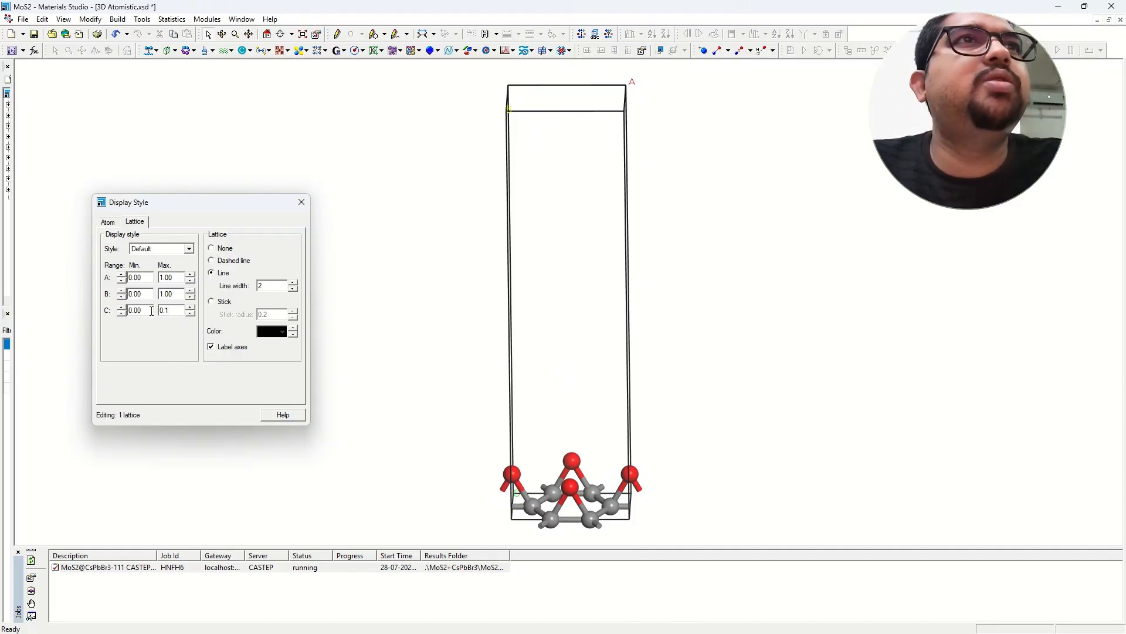
left_click(149, 311)
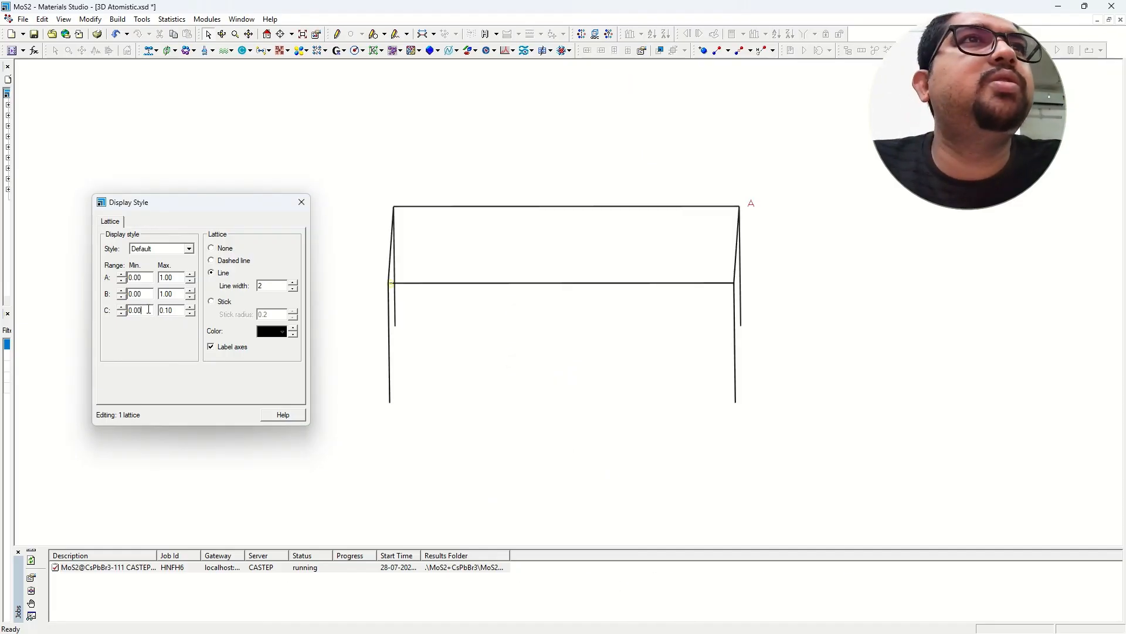
type("-0.1")
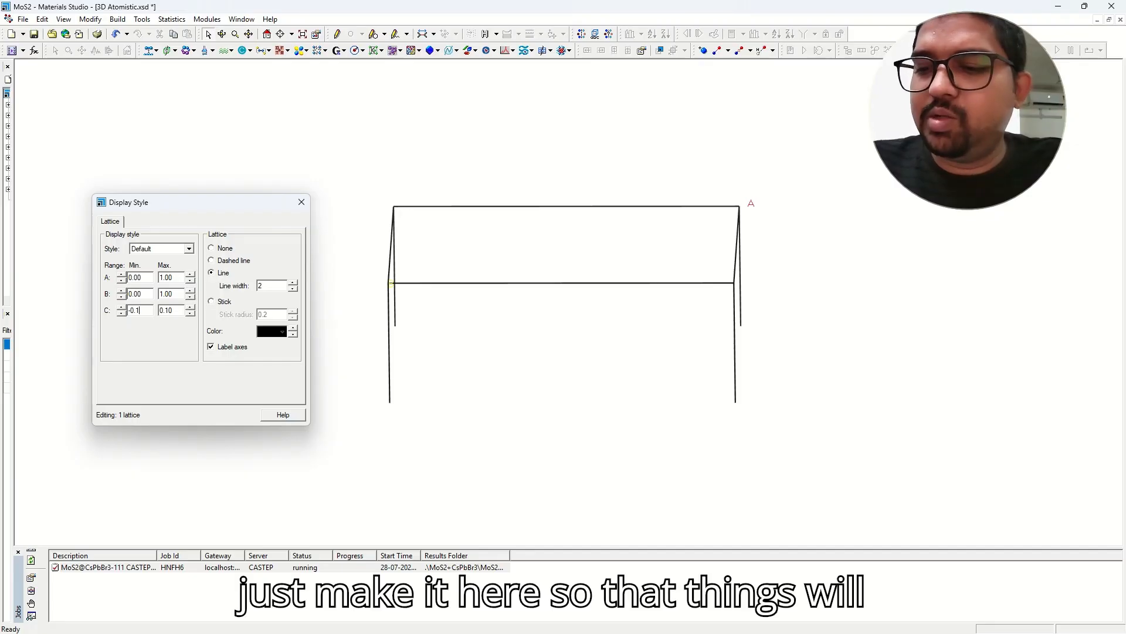
left_click(173, 311)
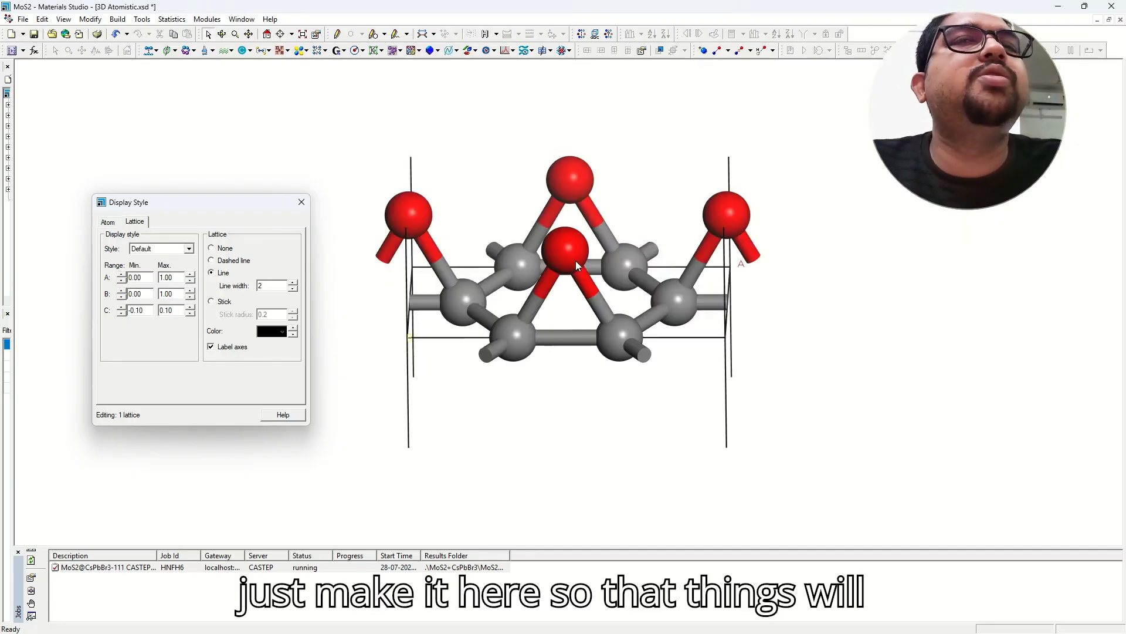
Rotate the view to look straight down c onto the single layer's hexagonal ring.
mouse_move(577, 265)
right_mouse_down()
mouse_move(593, 282)
mouse_move(607, 263)
mouse_move(593, 277)
right_mouse_up()
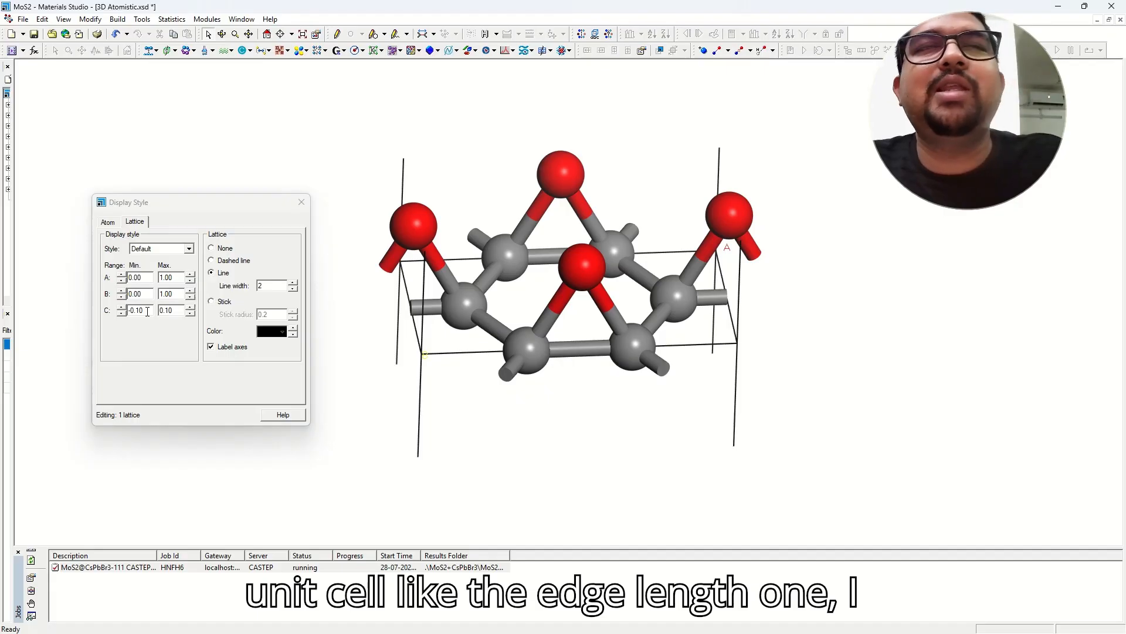
double_click(147, 311)
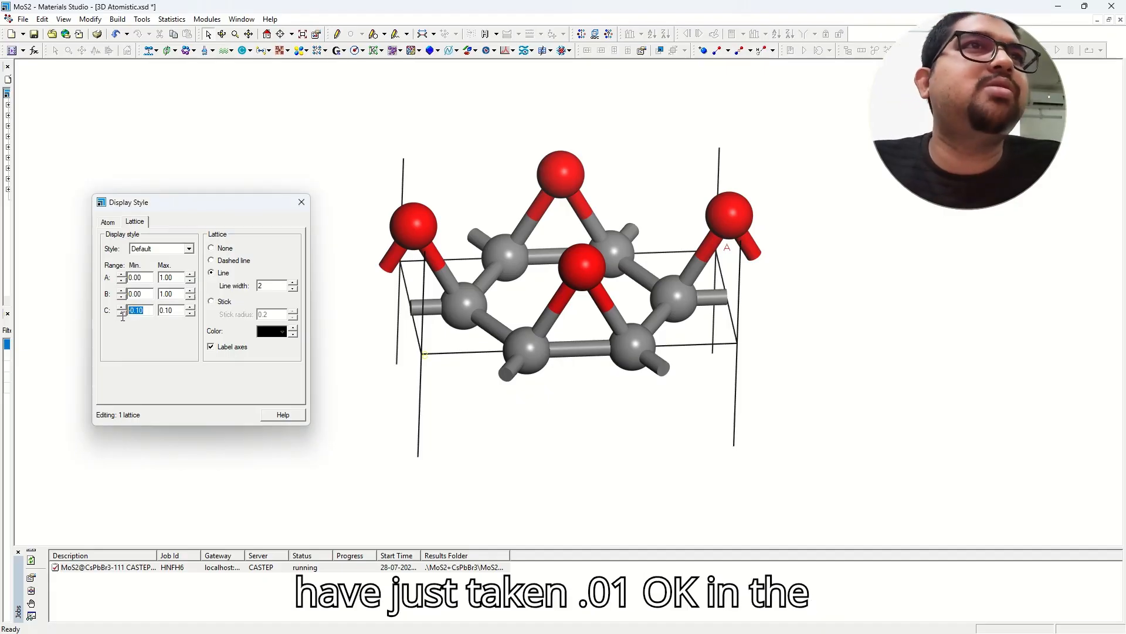
left_click(175, 309)
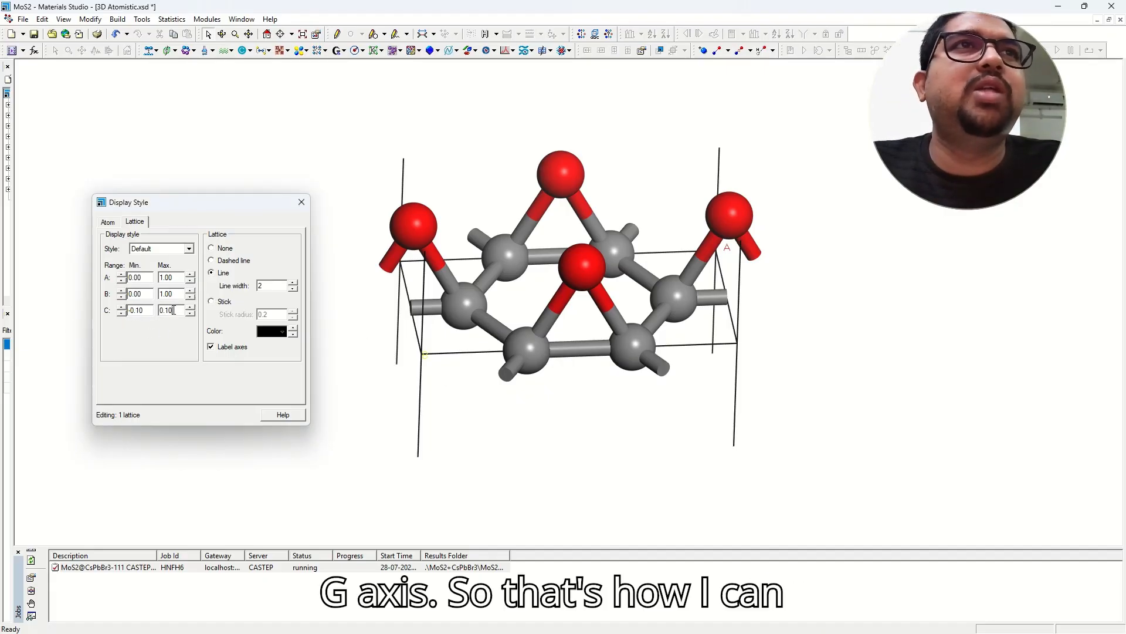
right_click_drag(629, 416, 561, 466)
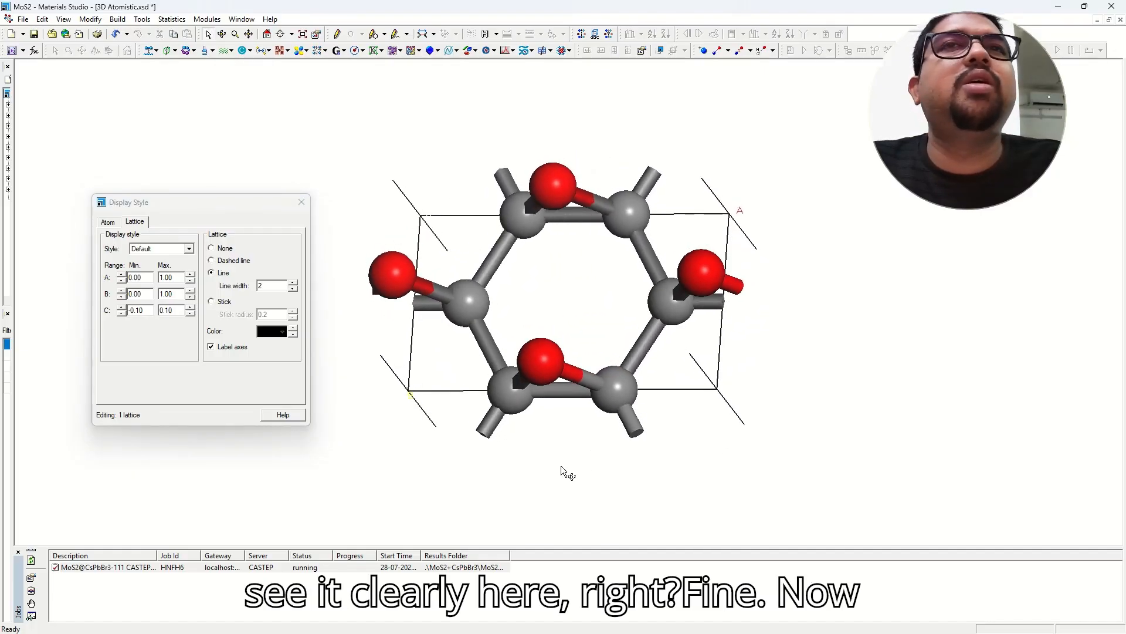
Preview 2×2 cells with A and B Max 2.00, reset both to 1.00, and close Display Style.
left_click(191, 274)
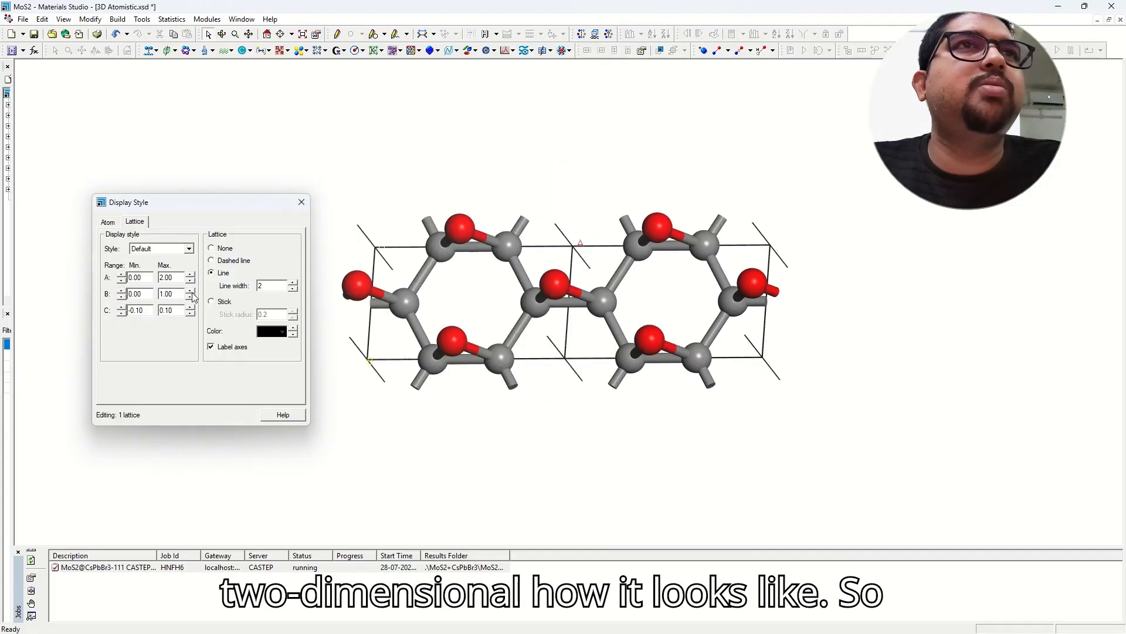
left_click(191, 291)
right_click_drag(555, 316, 572, 261)
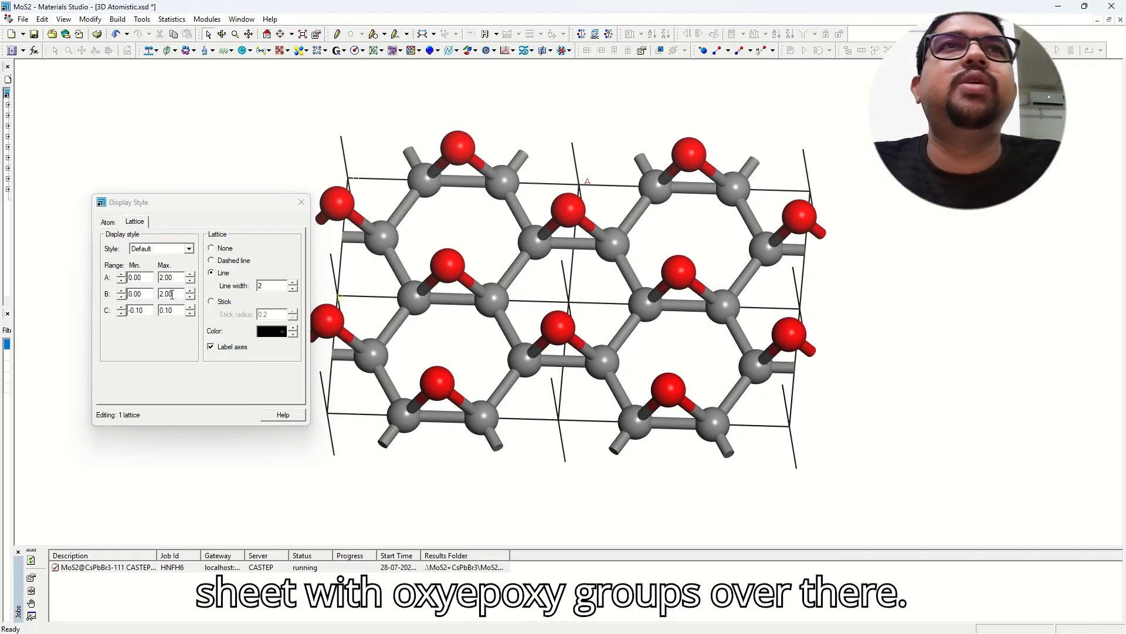
left_click(190, 297)
left_click(190, 281)
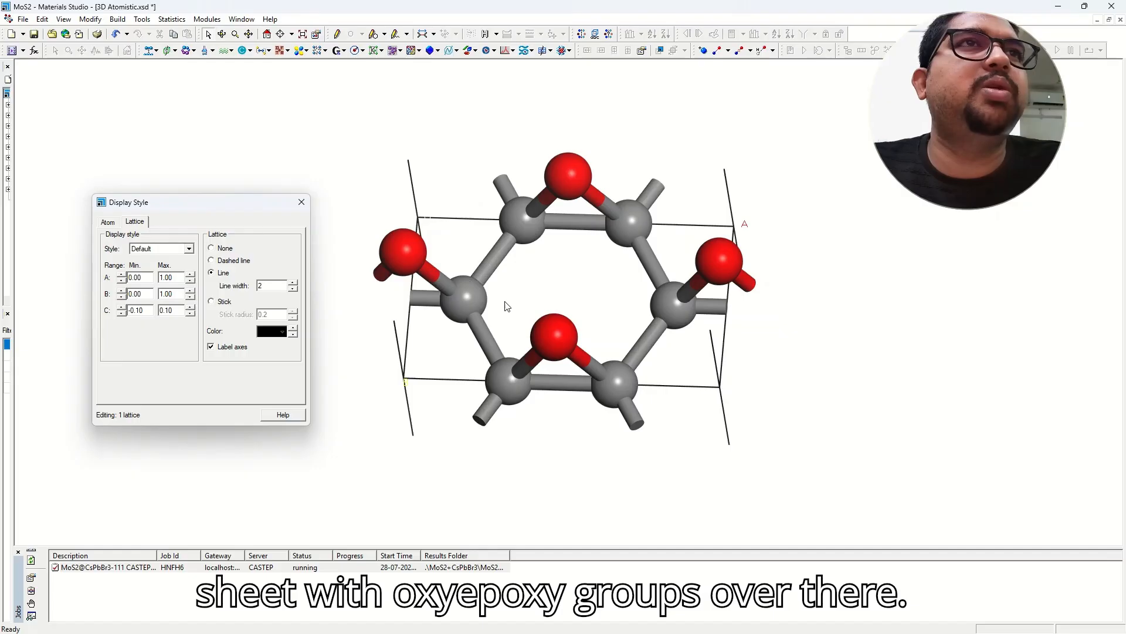
right_click_drag(573, 311, 579, 318)
left_click(302, 202)
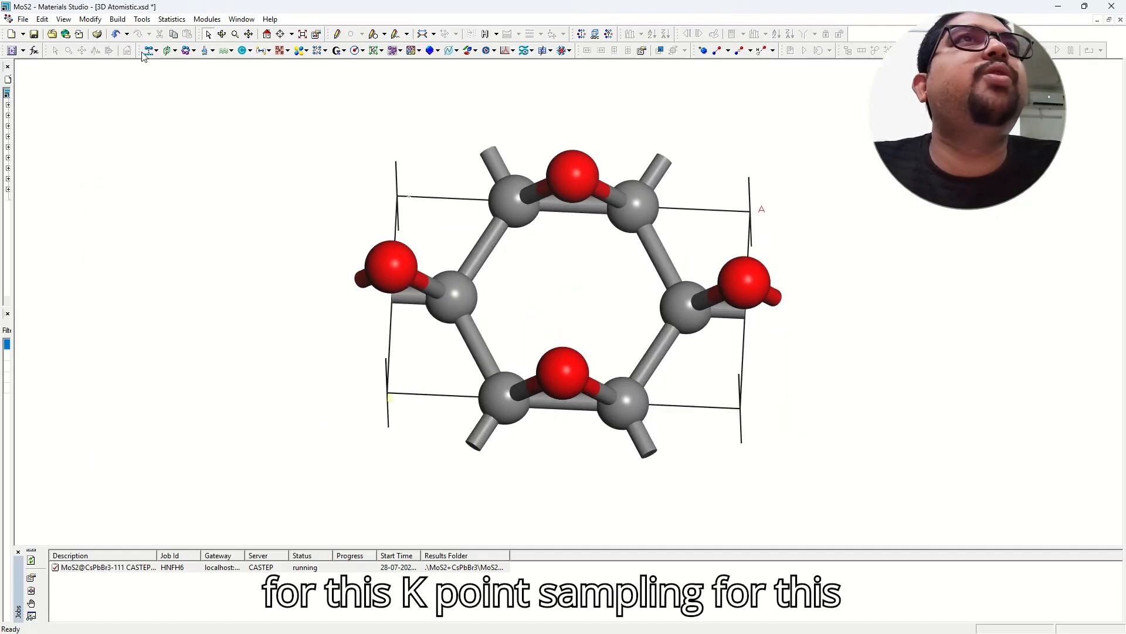
In CASTEP Calculation Properties, tick Band structure and open the Brillouin Zone Path editor.
left_click(230, 54)
left_click(258, 61)
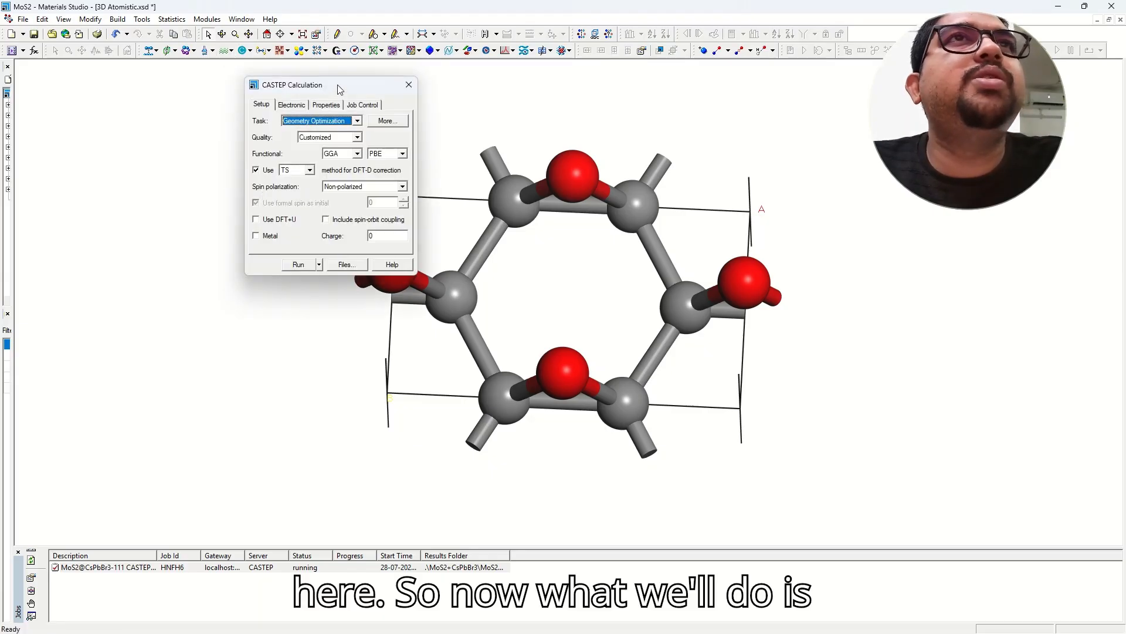
left_click_drag(337, 85, 221, 92)
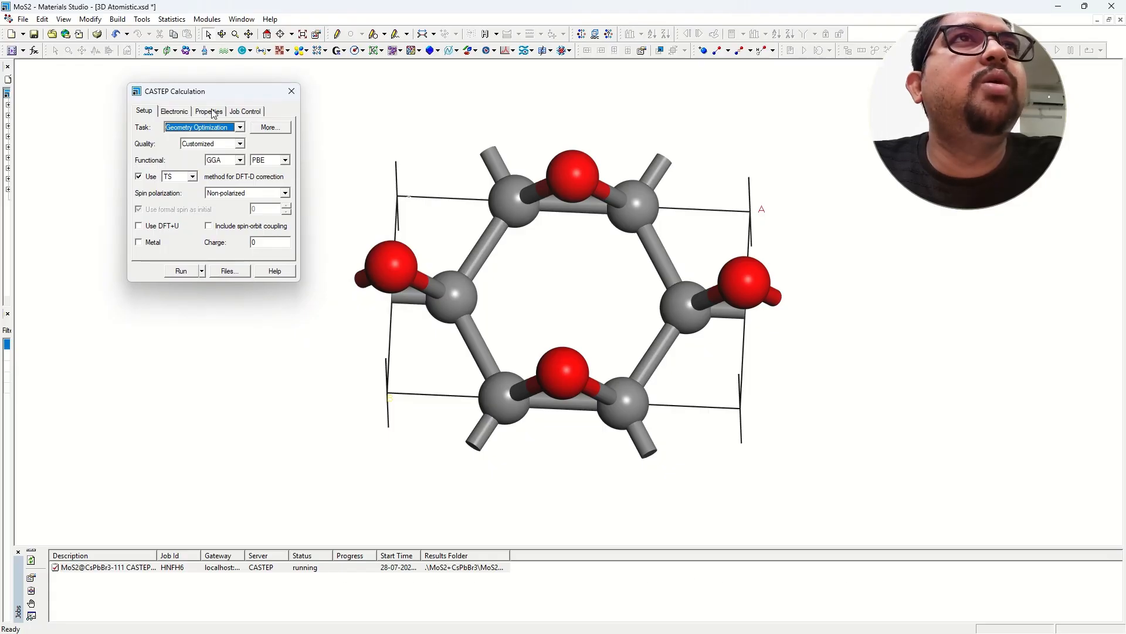
left_click(210, 111)
left_click(141, 126)
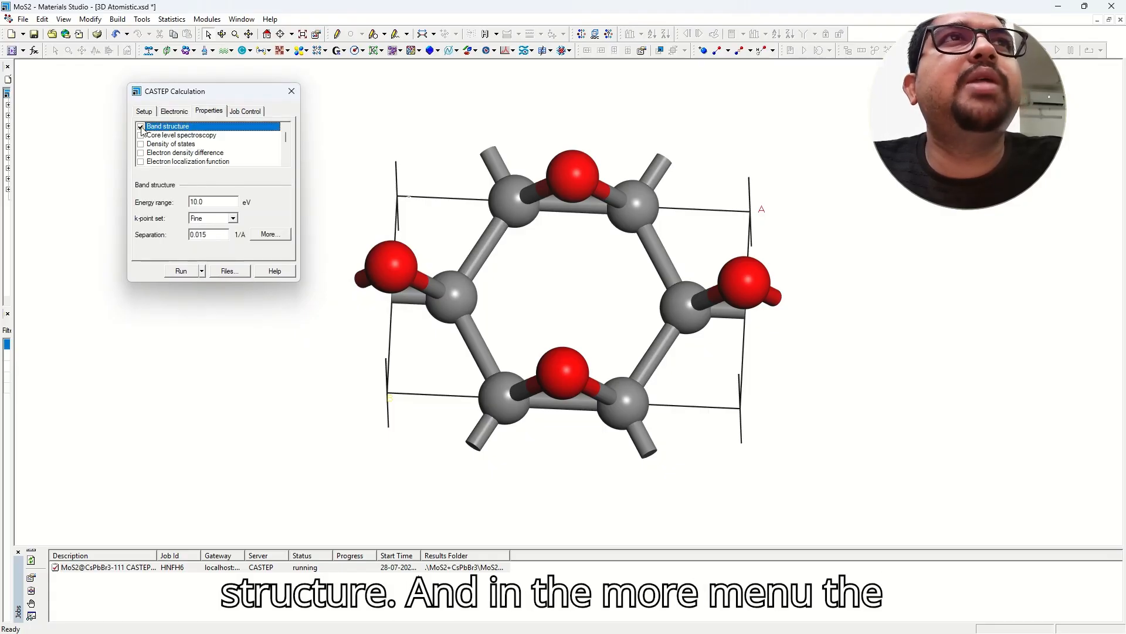
left_click(270, 234)
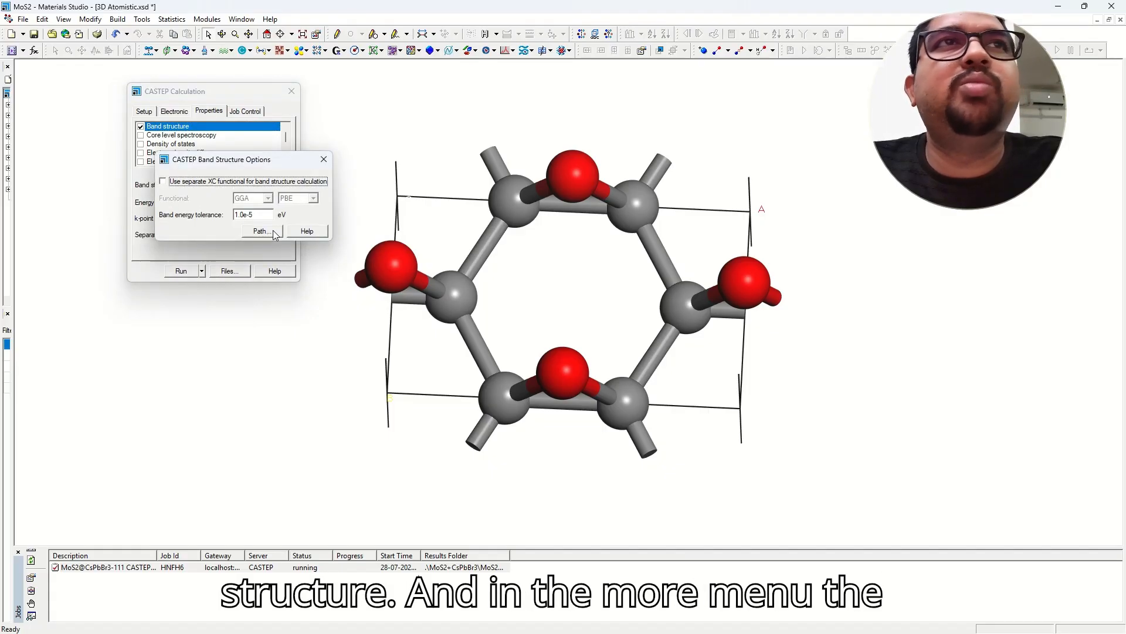
left_click(260, 231)
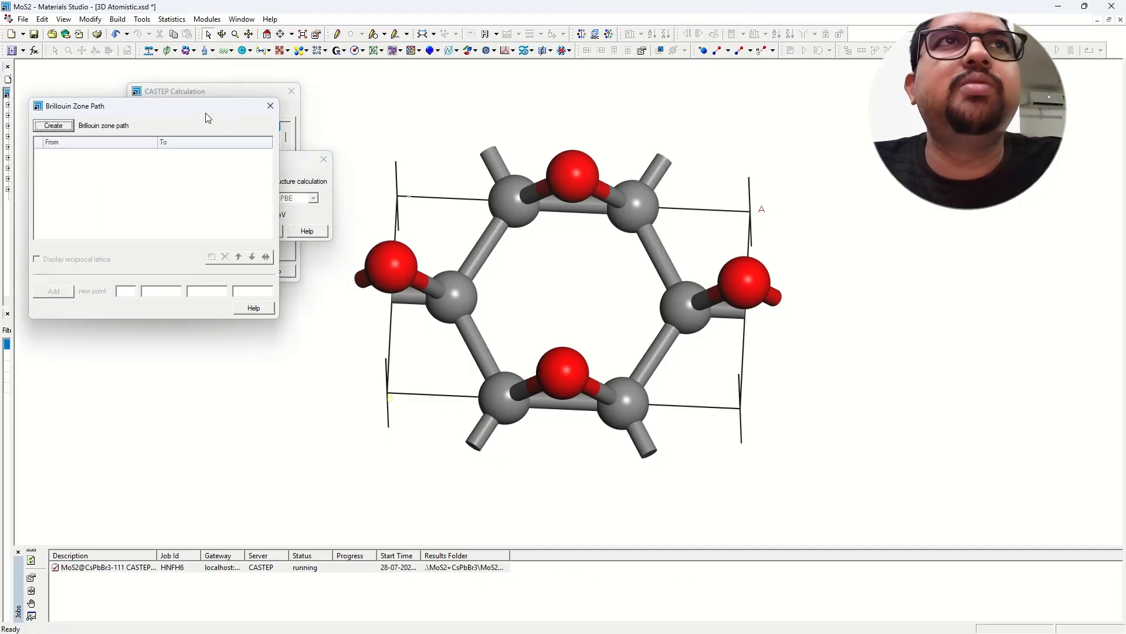
left_click_drag(196, 97, 274, 93)
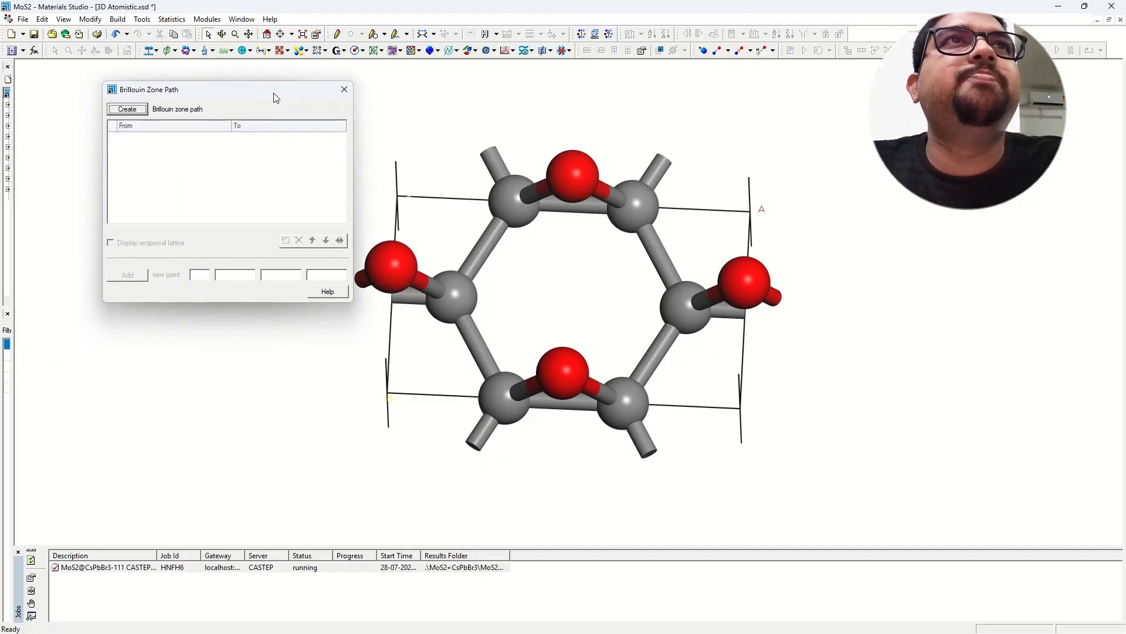
Create the default G–Z–T–Y–S–X–U–R k-path with the reciprocal lattice displayed.
left_click(132, 113)
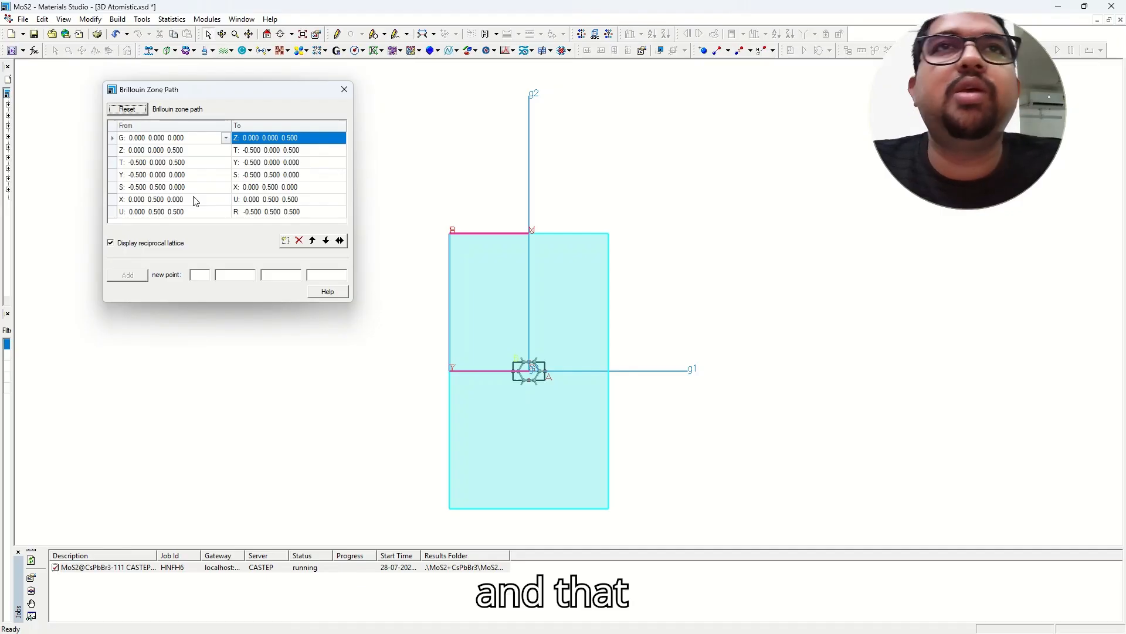
right_click_drag(526, 397, 505, 310)
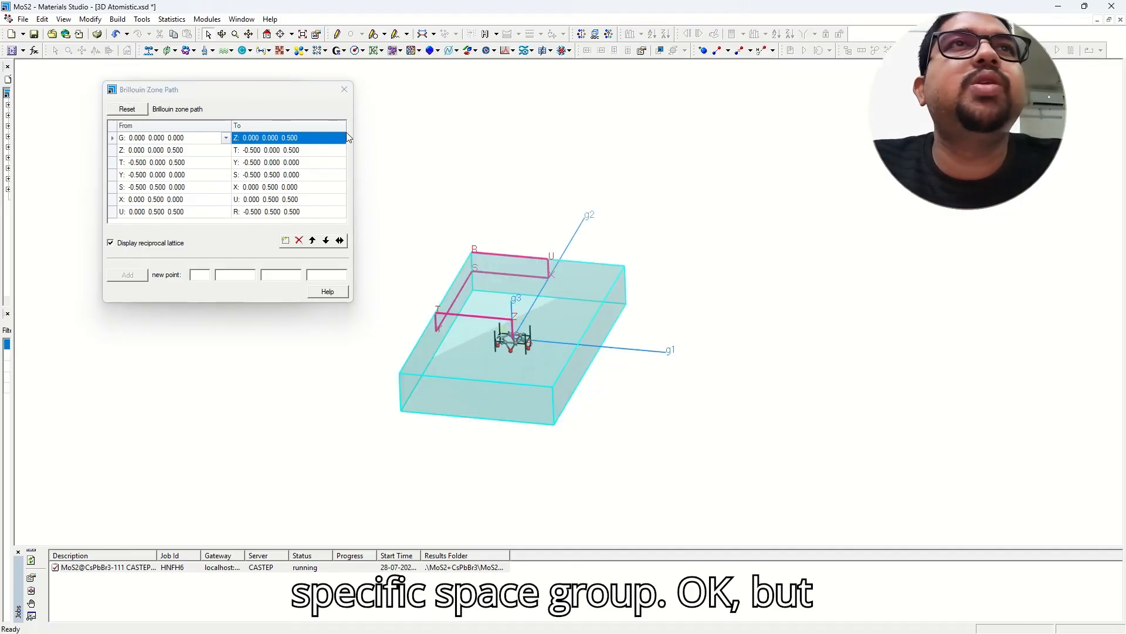
mouse_move(561, 372)
right_mouse_down()
mouse_move(547, 351)
mouse_move(428, 355)
mouse_move(541, 258)
mouse_move(529, 299)
mouse_move(516, 261)
mouse_move(526, 273)
mouse_move(502, 253)
mouse_move(511, 309)
mouse_move(504, 182)
mouse_move(520, 346)
mouse_move(509, 329)
mouse_move(566, 372)
mouse_move(583, 347)
mouse_move(581, 443)
mouse_move(548, 329)
mouse_move(506, 332)
mouse_move(531, 321)
mouse_move(540, 343)
mouse_move(501, 328)
mouse_move(514, 288)
mouse_move(555, 369)
mouse_move(562, 310)
mouse_move(540, 332)
mouse_move(543, 319)
mouse_move(473, 335)
mouse_move(563, 297)
mouse_move(491, 288)
right_mouse_up()
scroll(522, 290, "up", 5)
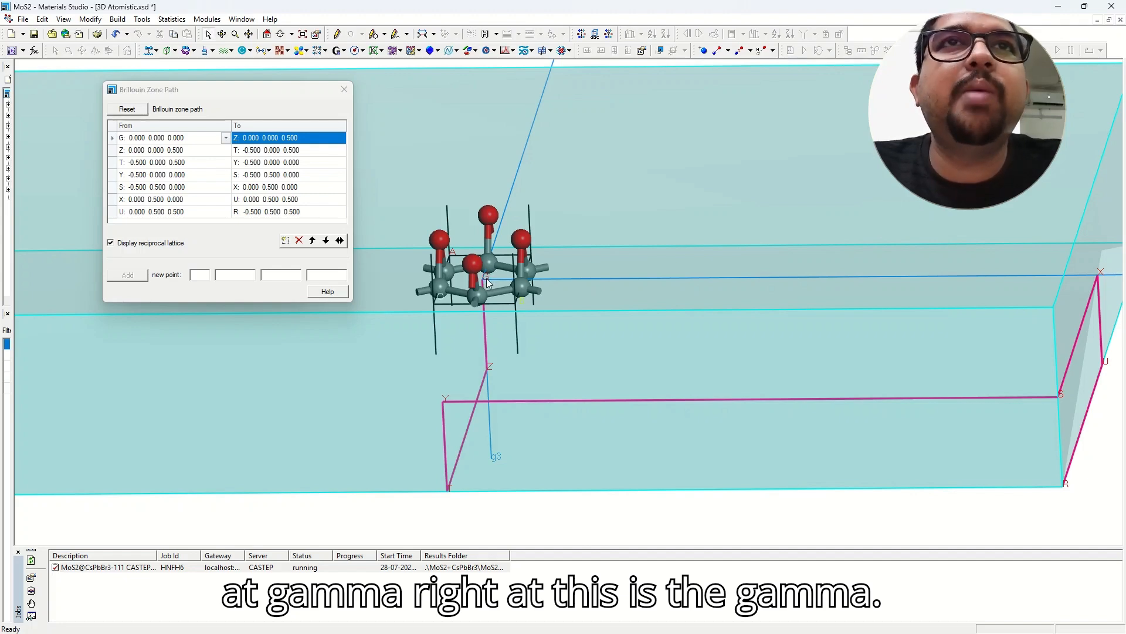
scroll(494, 293, "up", 2)
scroll(494, 288, "up", 2)
middle_click_drag(425, 245, 608, 337)
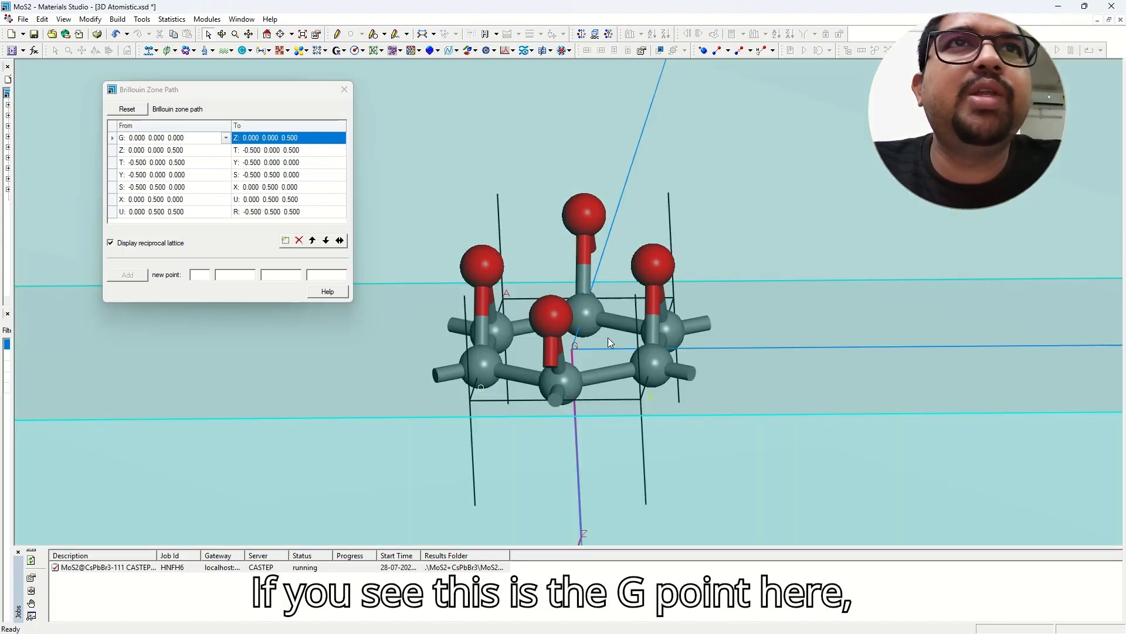
scroll(605, 341, "up", 3)
scroll(578, 385, "down", 5)
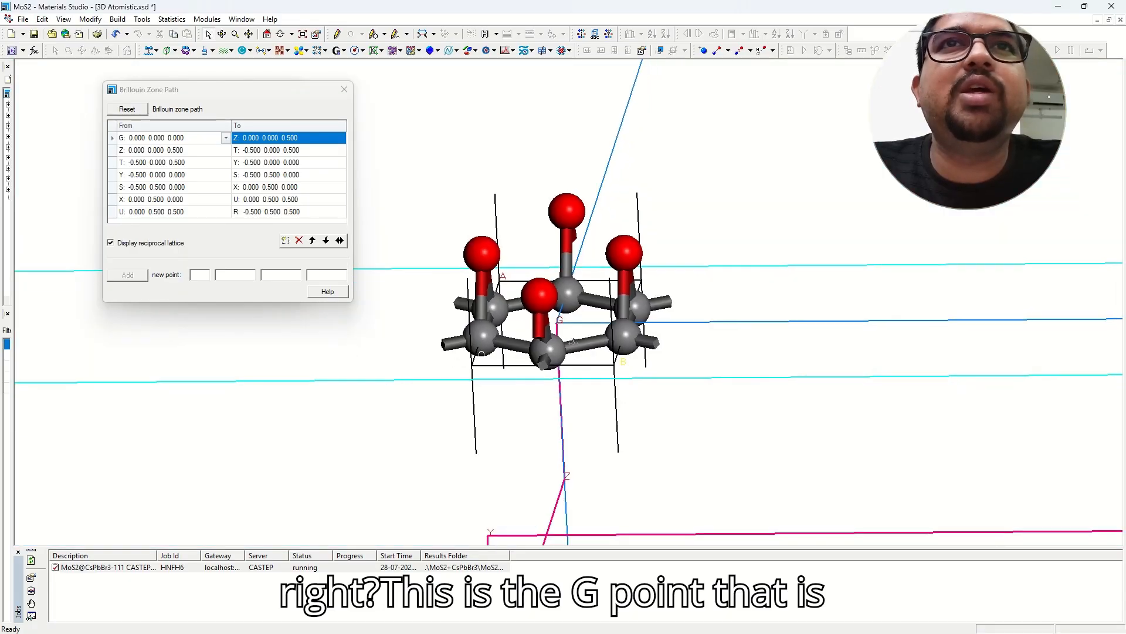
middle_click_drag(577, 382, 498, 239)
right_click_drag(497, 238, 632, 299)
scroll(630, 293, "down", 6)
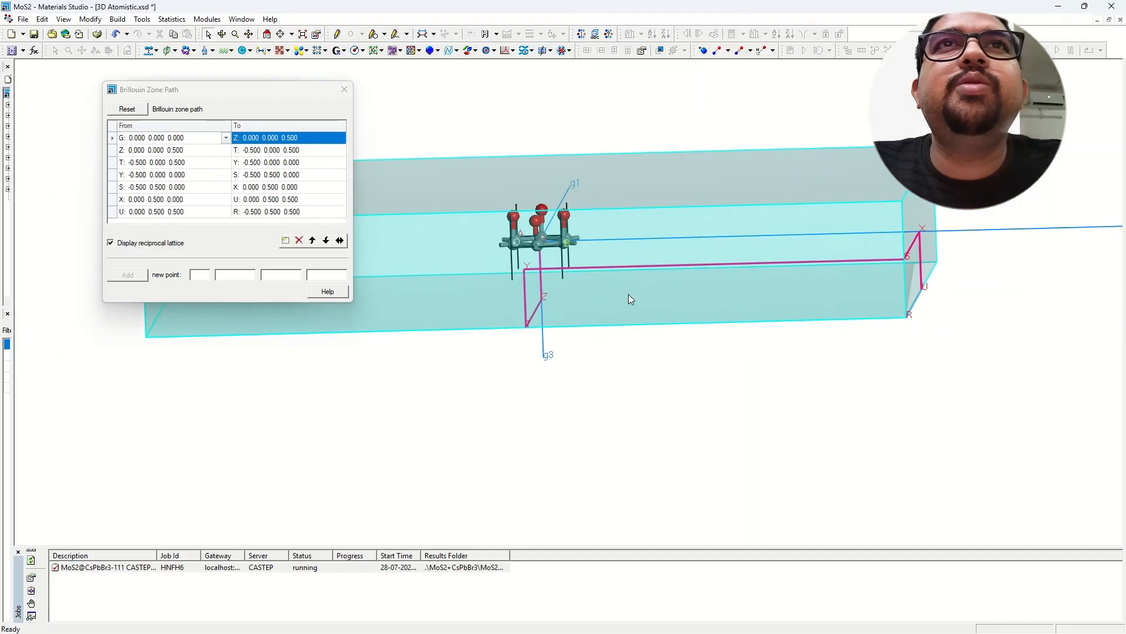
right_click_drag(605, 255, 600, 273)
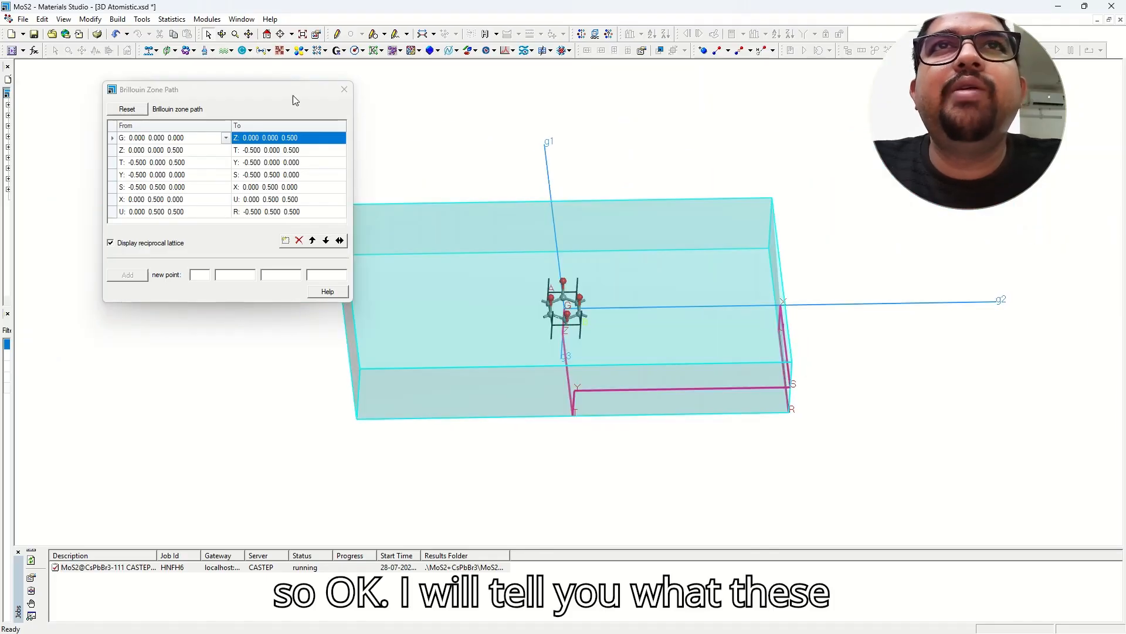
left_click_drag(291, 93, 148, 97)
middle_click_drag(596, 233, 646, 227)
mouse_move(688, 316)
right_mouse_down()
mouse_move(674, 272)
mouse_move(579, 247)
mouse_move(644, 265)
mouse_move(686, 295)
mouse_move(681, 315)
mouse_move(684, 248)
mouse_move(706, 259)
mouse_move(667, 251)
mouse_move(662, 223)
mouse_move(658, 294)
mouse_move(631, 294)
mouse_move(642, 301)
mouse_move(633, 283)
right_mouse_up()
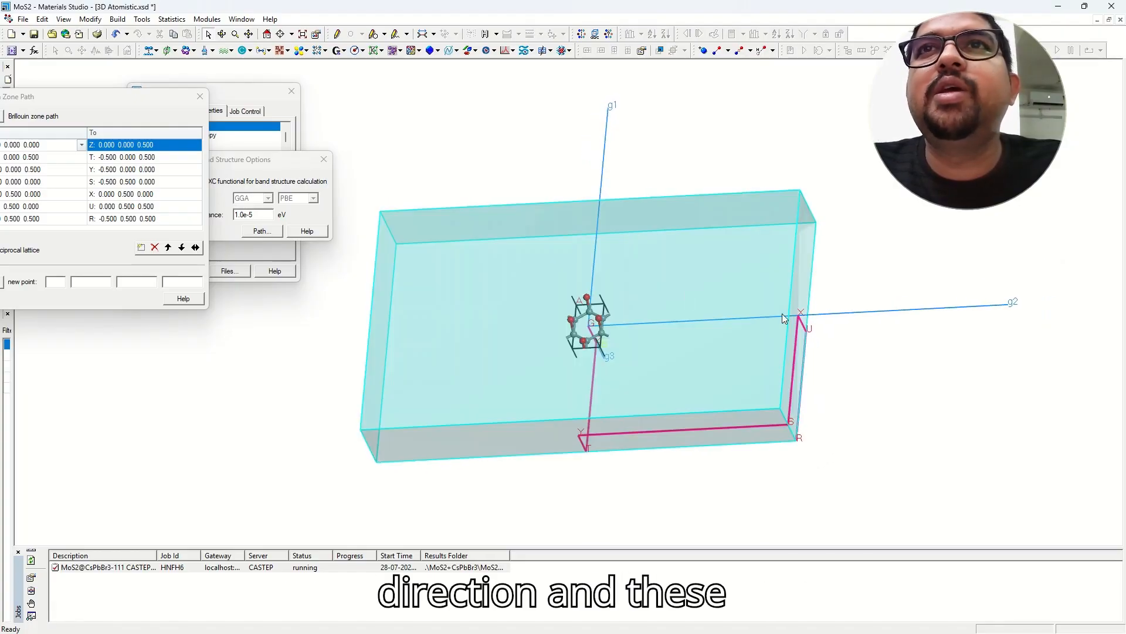
scroll(788, 316, "up", 2)
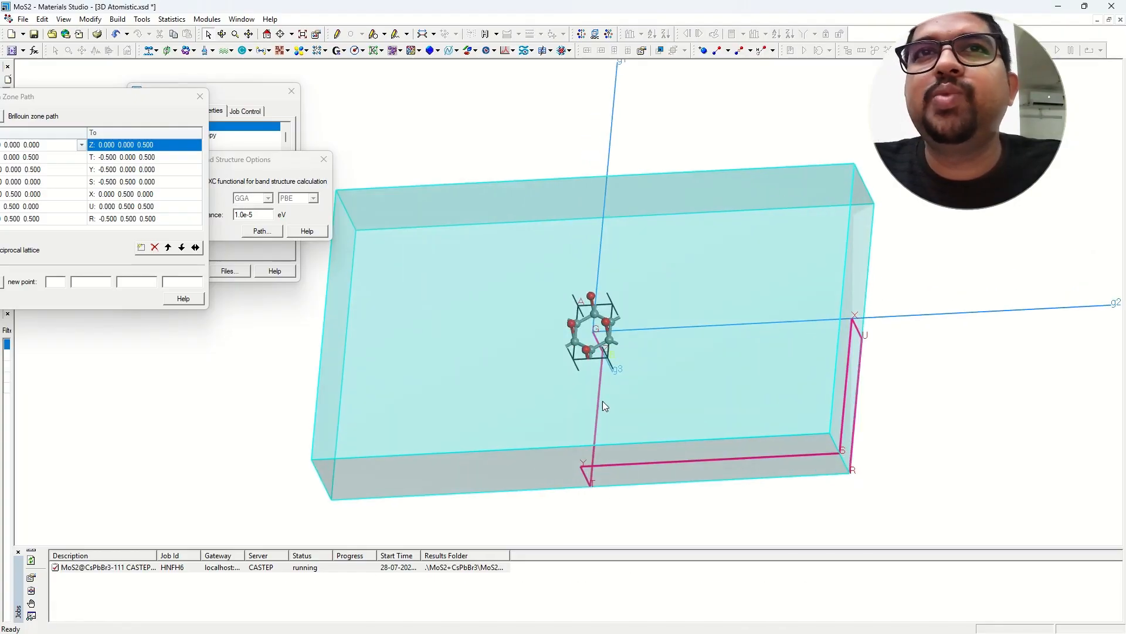
mouse_move(662, 402)
right_mouse_down()
mouse_move(613, 360)
mouse_move(645, 383)
mouse_move(644, 365)
right_mouse_up()
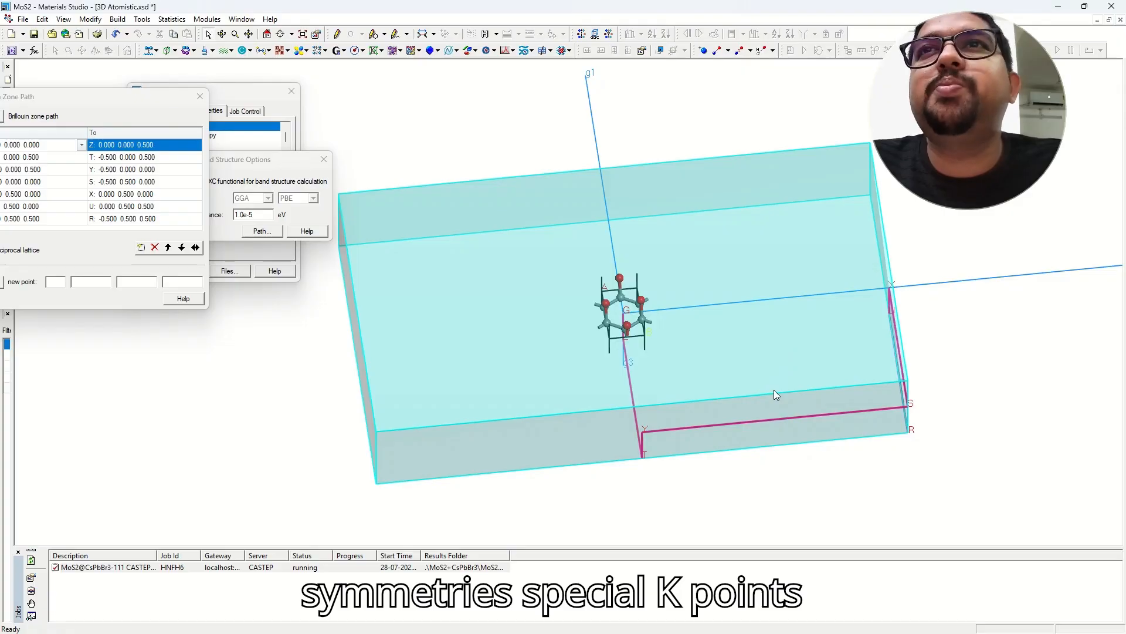
right_click_drag(775, 414, 623, 435)
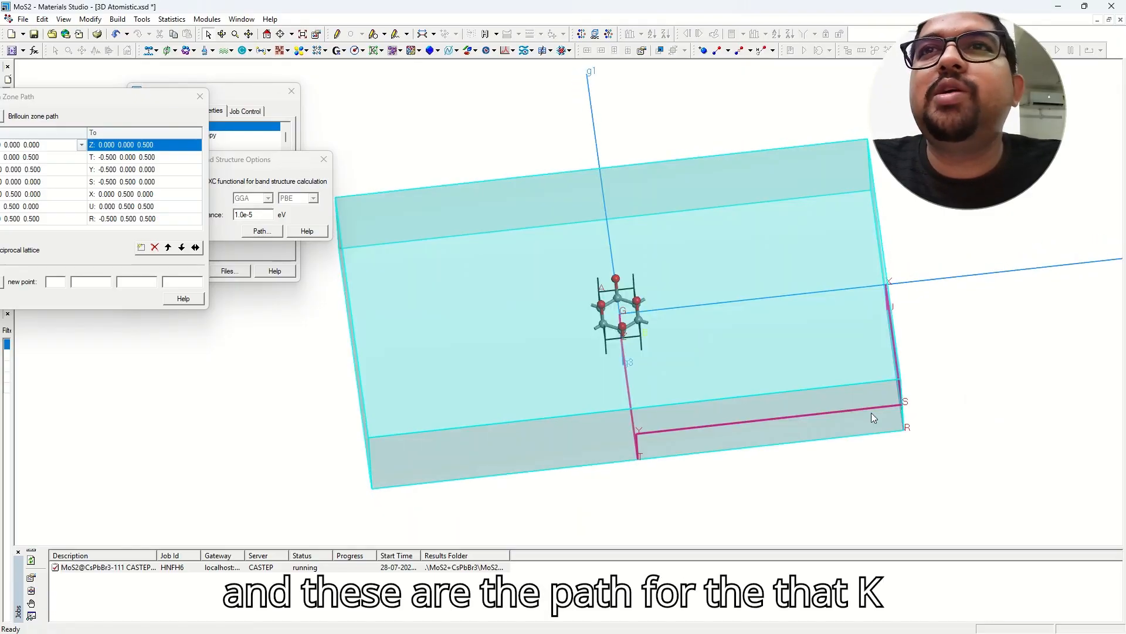
right_click_drag(724, 443, 612, 357)
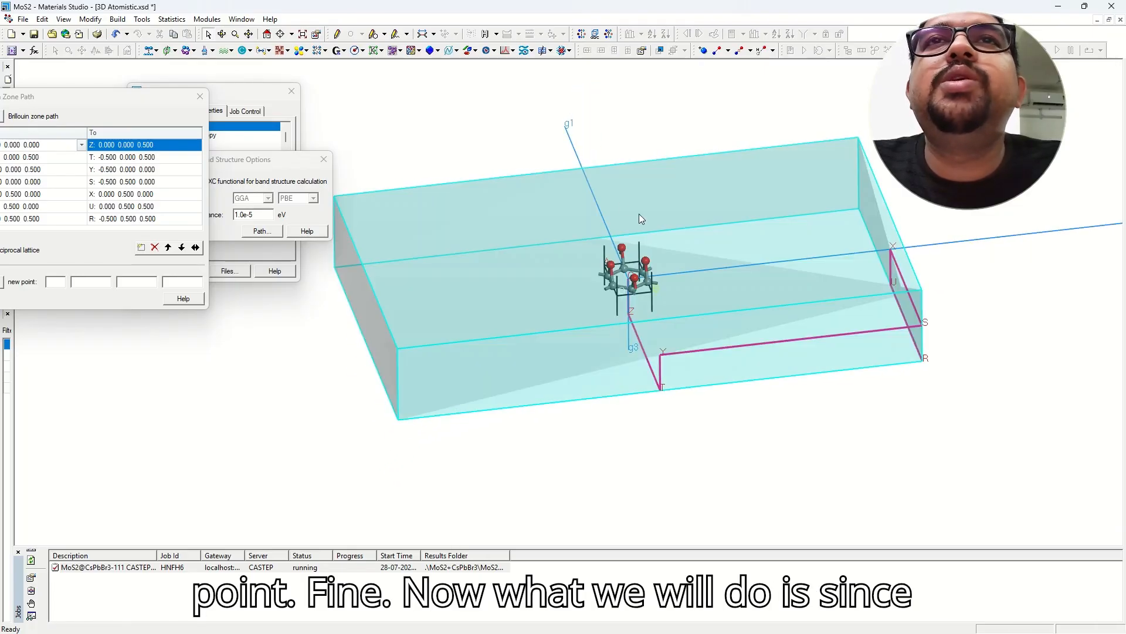
mouse_move(628, 304)
right_mouse_down()
mouse_move(671, 322)
mouse_move(659, 317)
mouse_move(639, 340)
mouse_move(629, 311)
right_mouse_up()
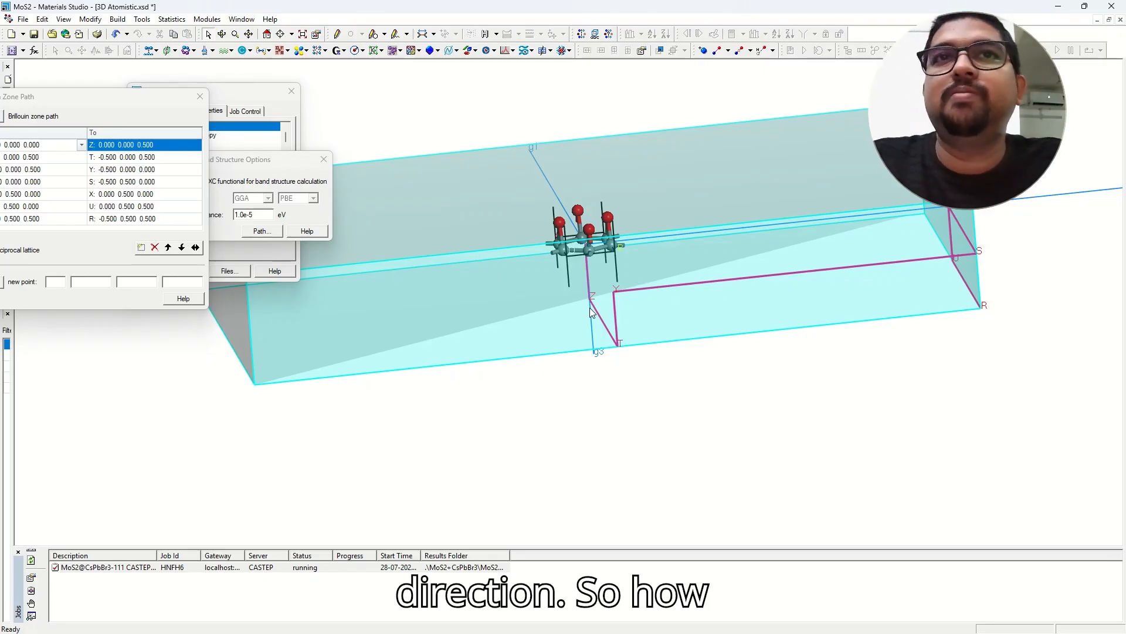
Rotate the Brillouin zone box and drag the path table fully back on screen.
mouse_move(614, 195)
right_mouse_down()
mouse_move(645, 161)
mouse_move(604, 188)
mouse_move(622, 191)
mouse_move(607, 257)
mouse_move(614, 217)
right_mouse_up()
scroll(652, 210, "down", 3)
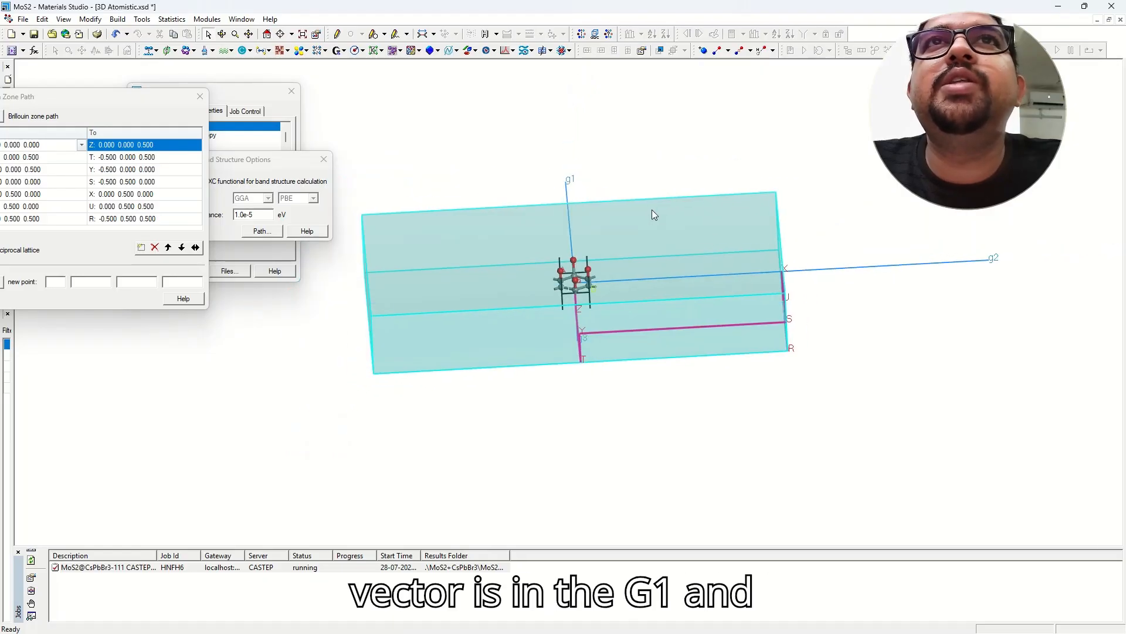
mouse_move(637, 275)
right_mouse_down()
mouse_move(629, 261)
mouse_move(601, 263)
mouse_move(612, 279)
mouse_move(622, 267)
right_mouse_up()
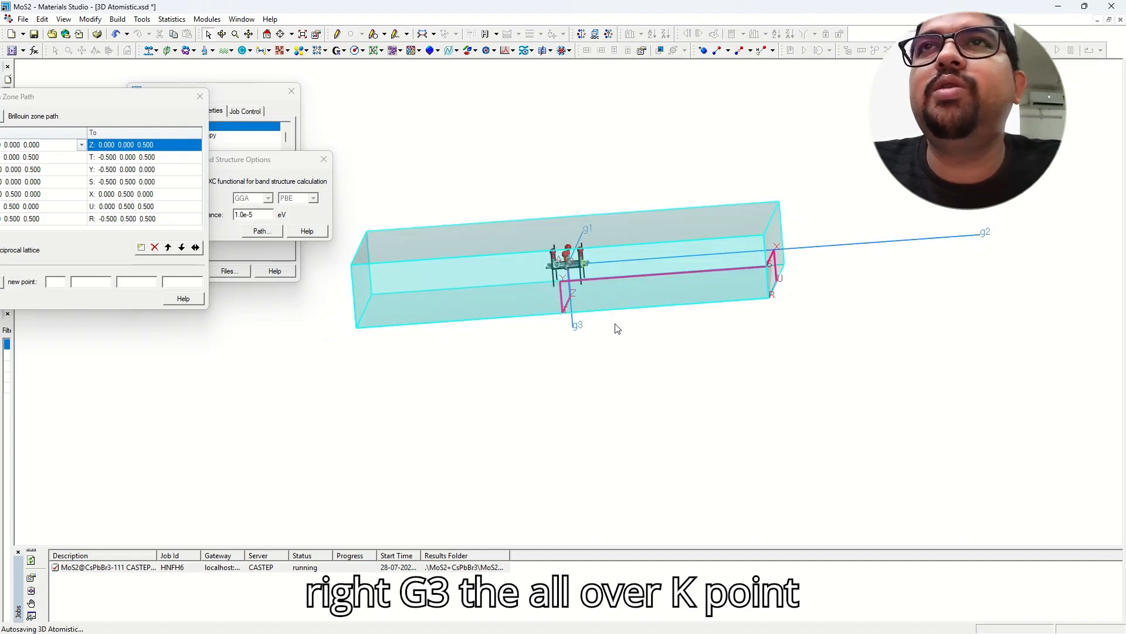
mouse_move(604, 298)
right_mouse_down()
mouse_move(585, 278)
mouse_move(605, 306)
right_mouse_up()
scroll(604, 305, "up", 3)
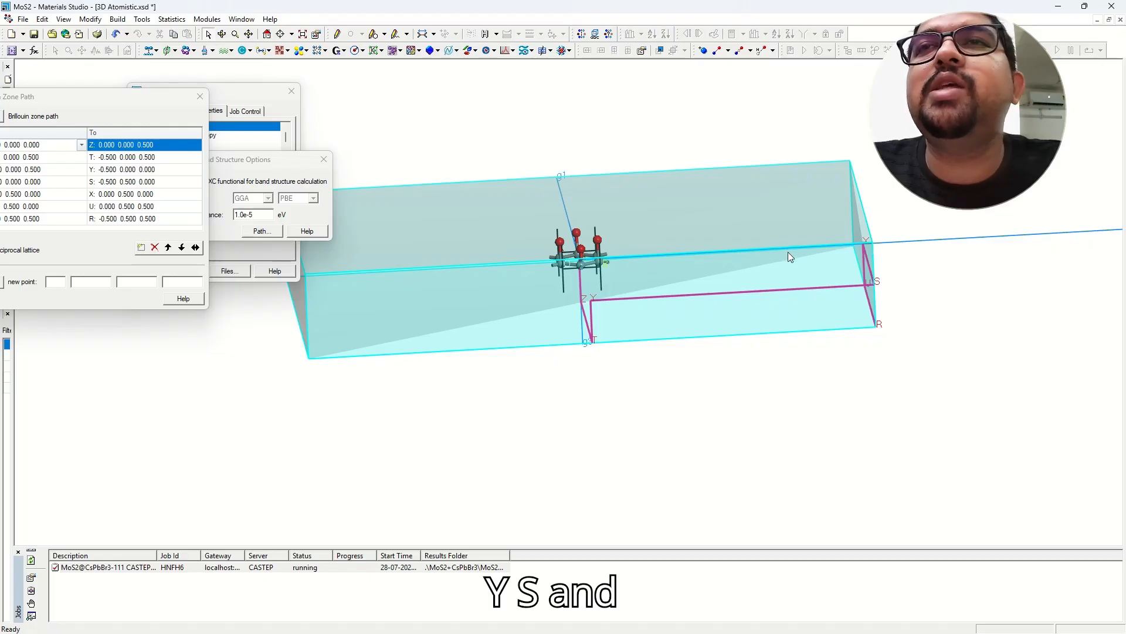
mouse_move(787, 252)
right_mouse_down()
mouse_move(676, 270)
mouse_move(675, 252)
mouse_move(691, 239)
right_mouse_up()
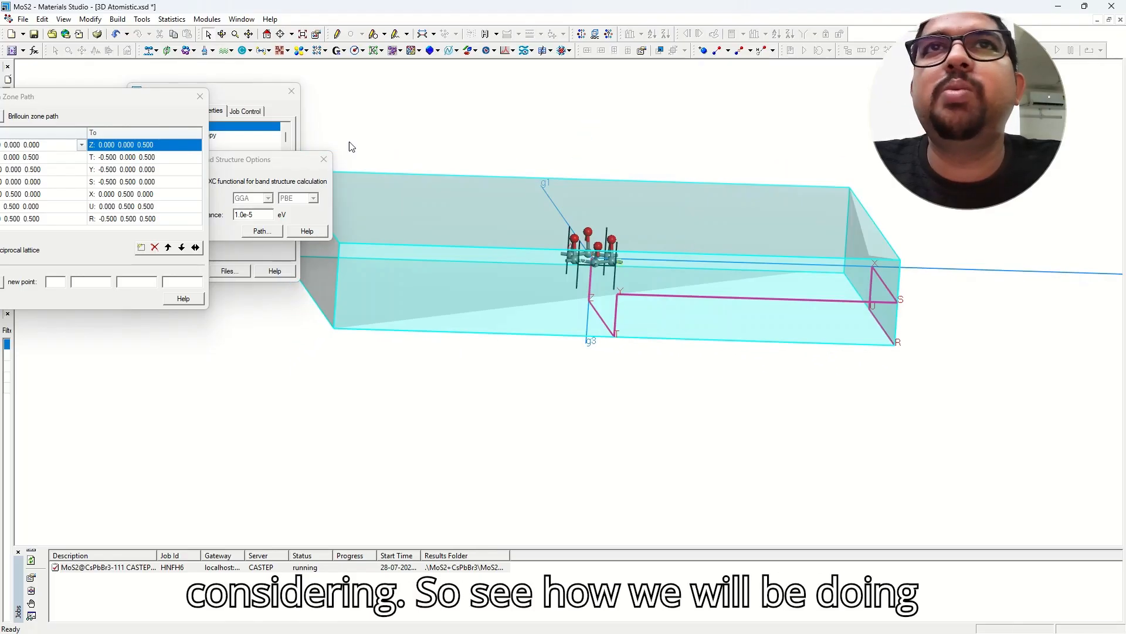
left_click_drag(78, 100, 210, 98)
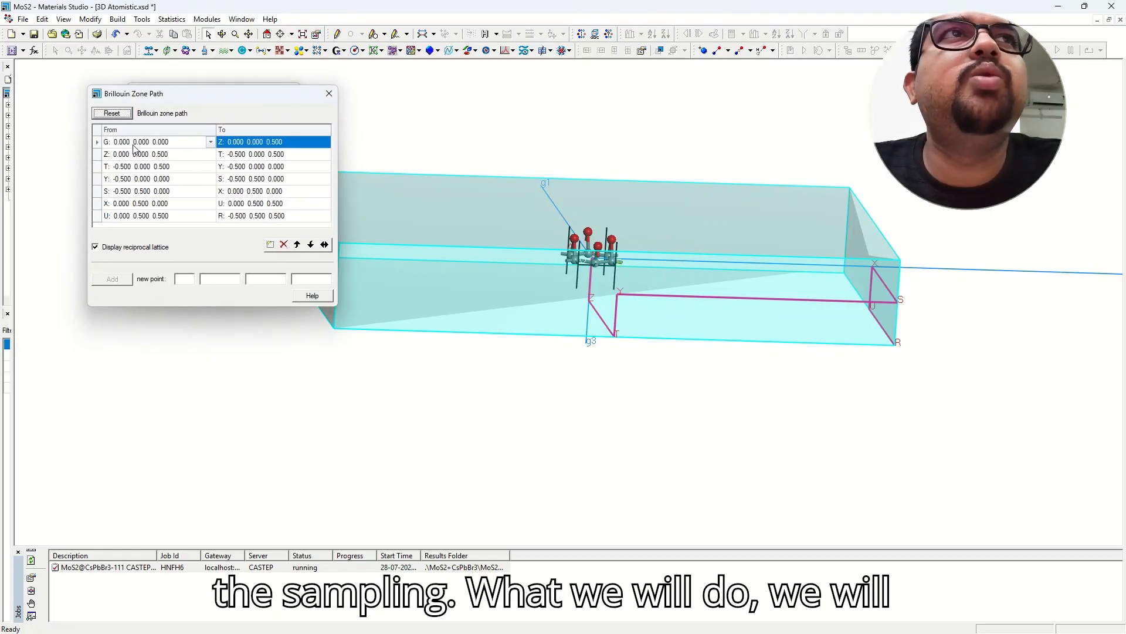
End the first path segment at Y and make the second run Y to S.
left_click(238, 144)
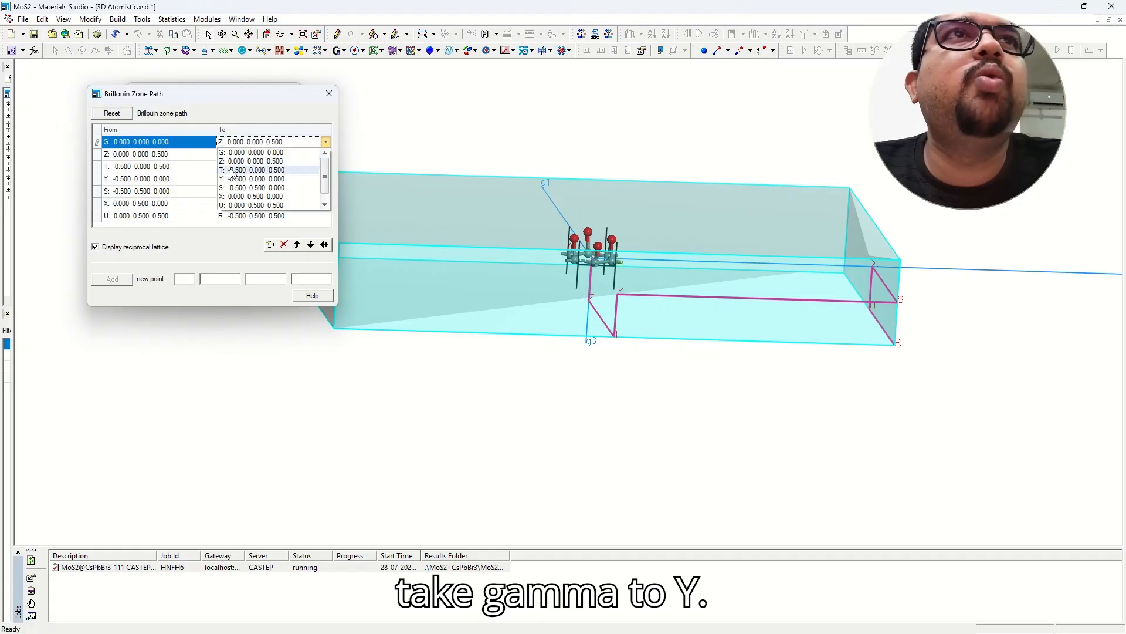
key("Escape")
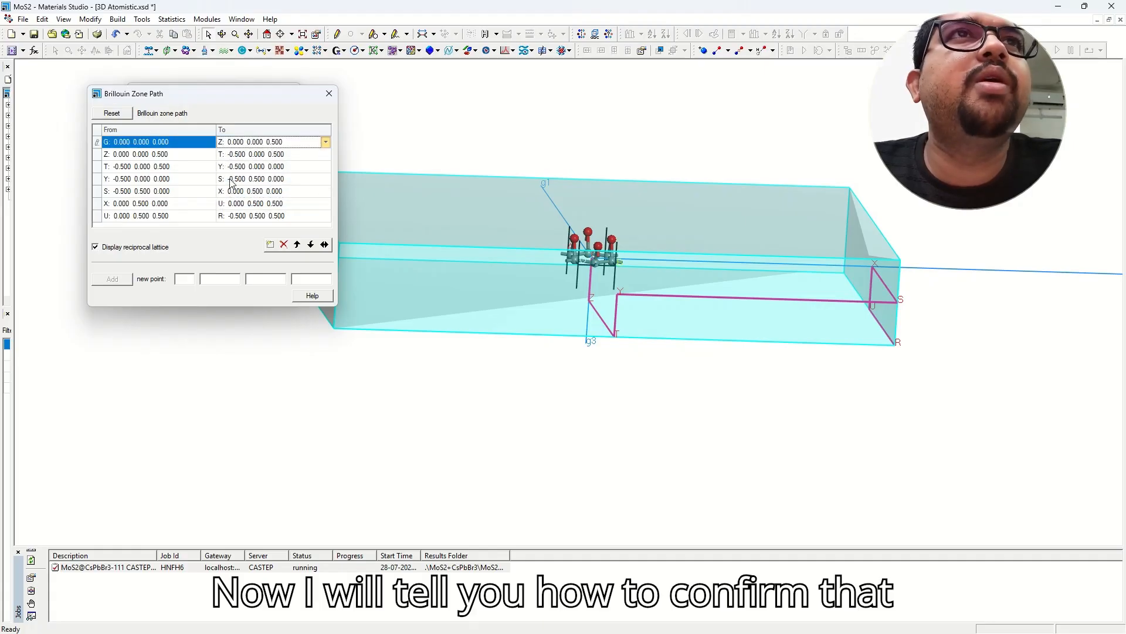
left_click(185, 156)
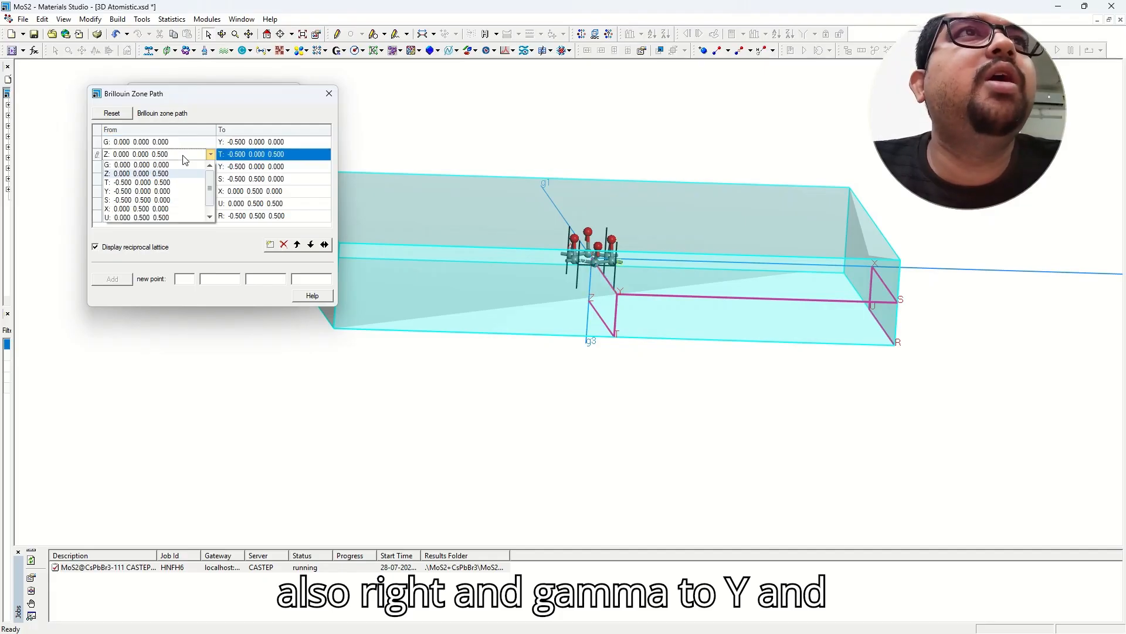
left_click(154, 191)
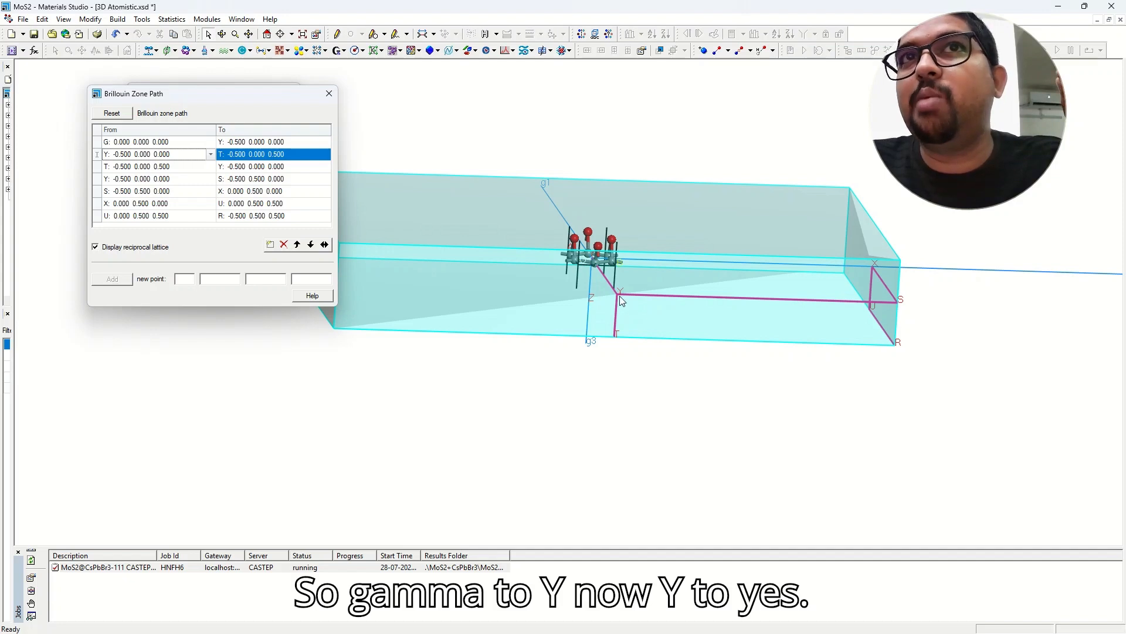
left_click(233, 156)
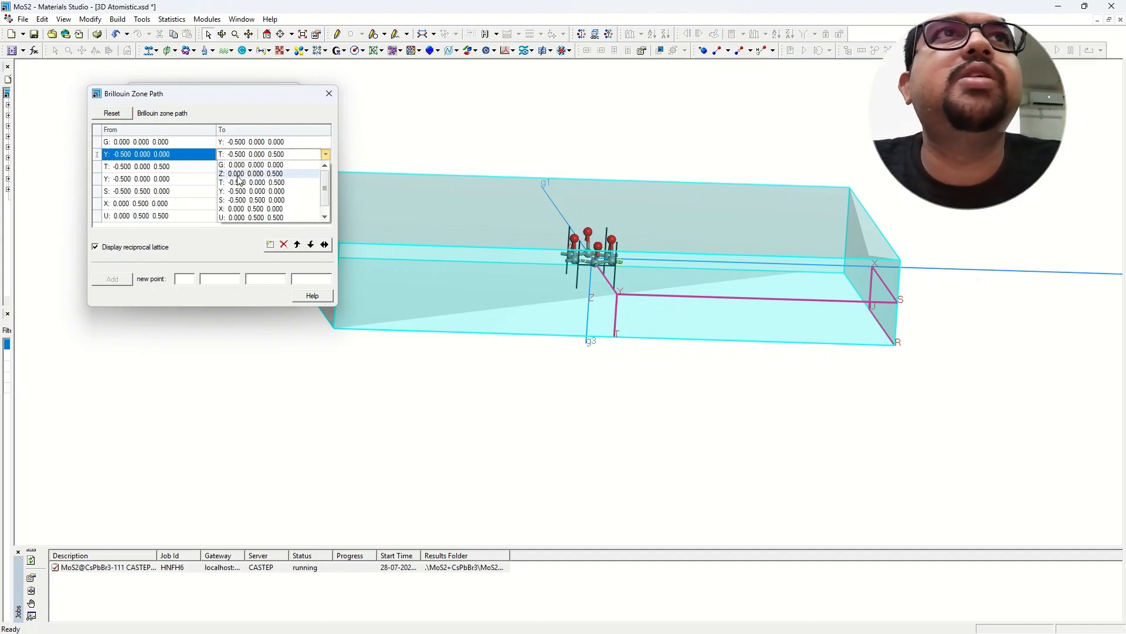
left_click(230, 202)
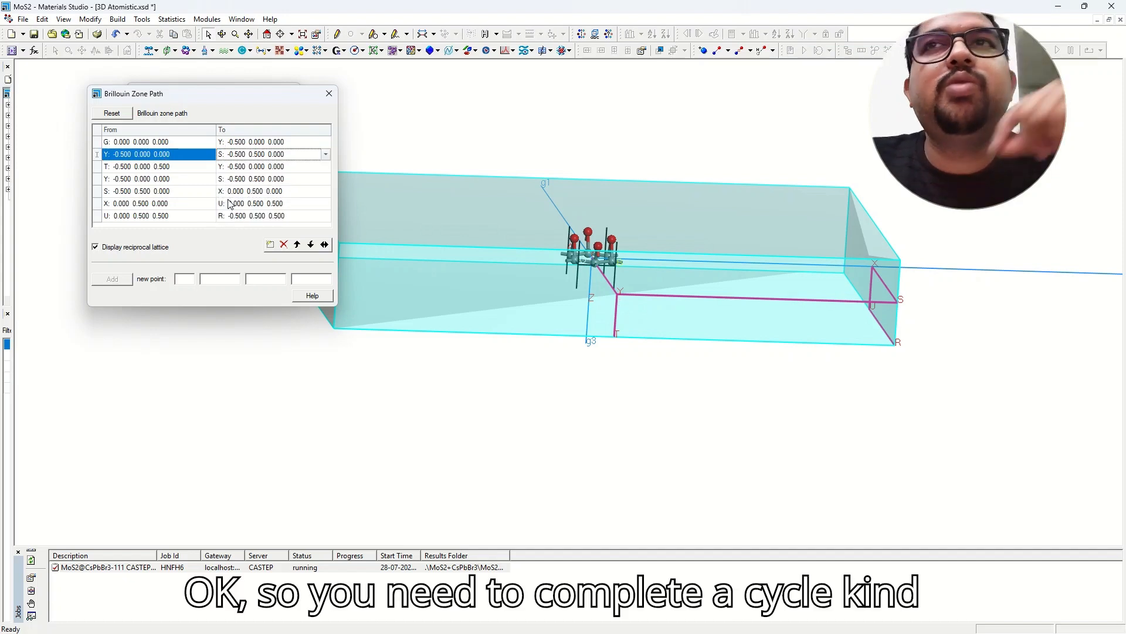
Make the third segment S to X and the fourth X back to G.
left_click(157, 171)
left_click(130, 212)
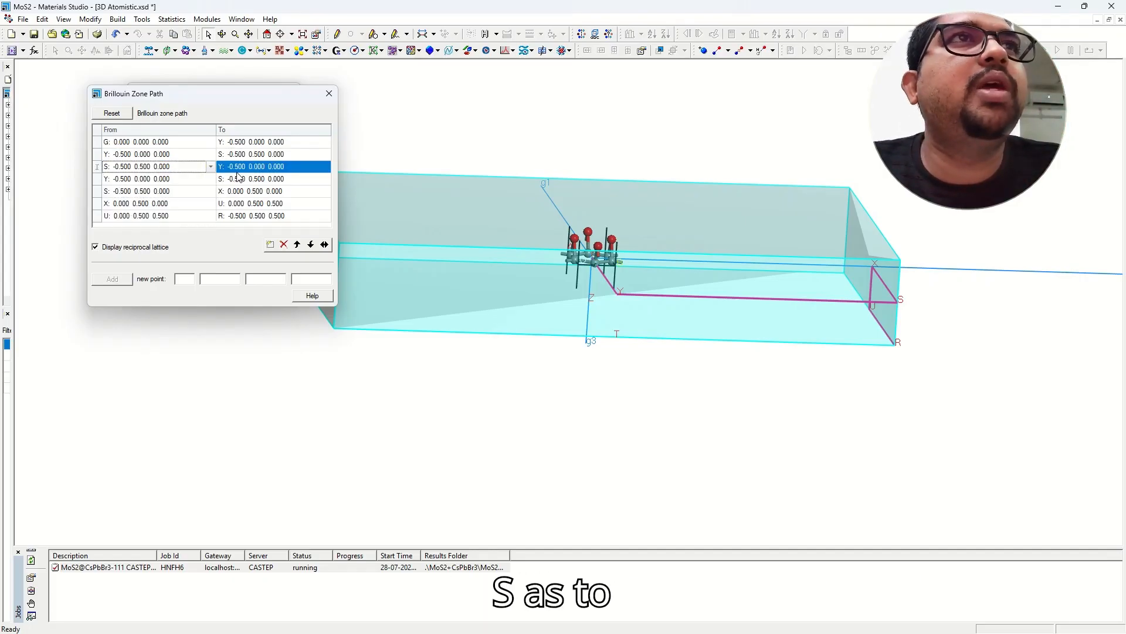
left_click(254, 169)
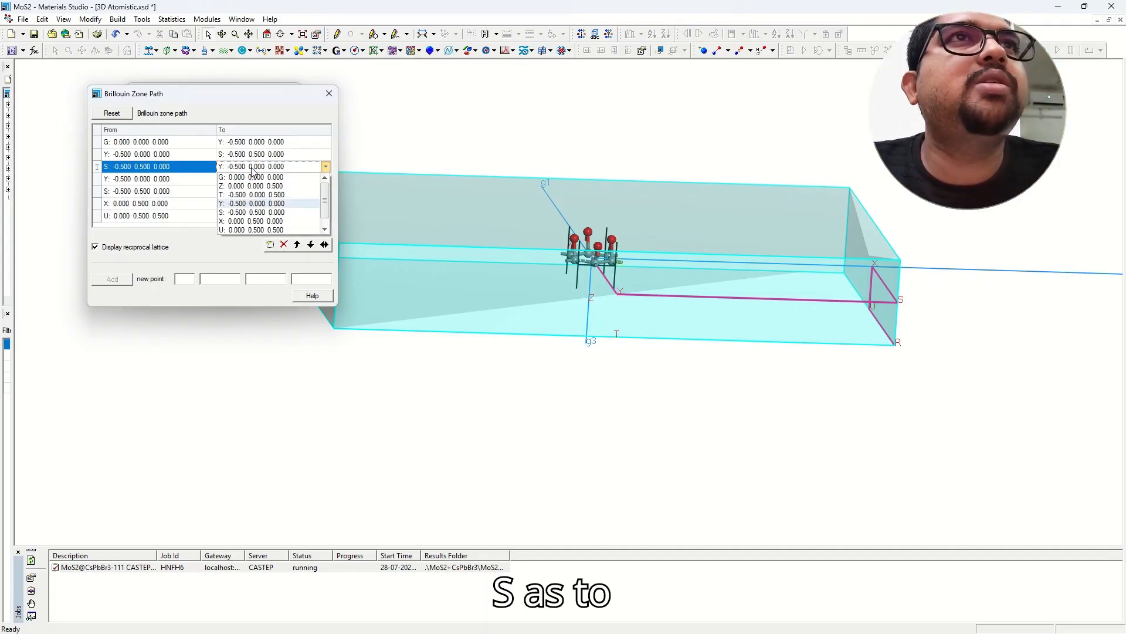
left_click(252, 221)
left_click(154, 179)
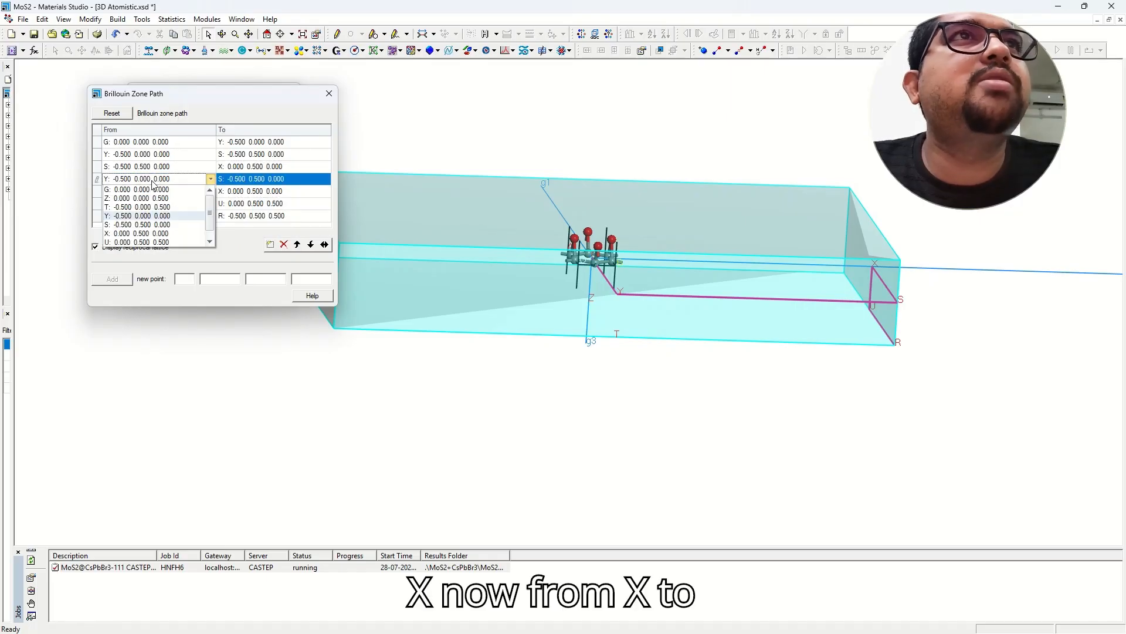
left_click(141, 233)
left_click(243, 181)
left_click(244, 189)
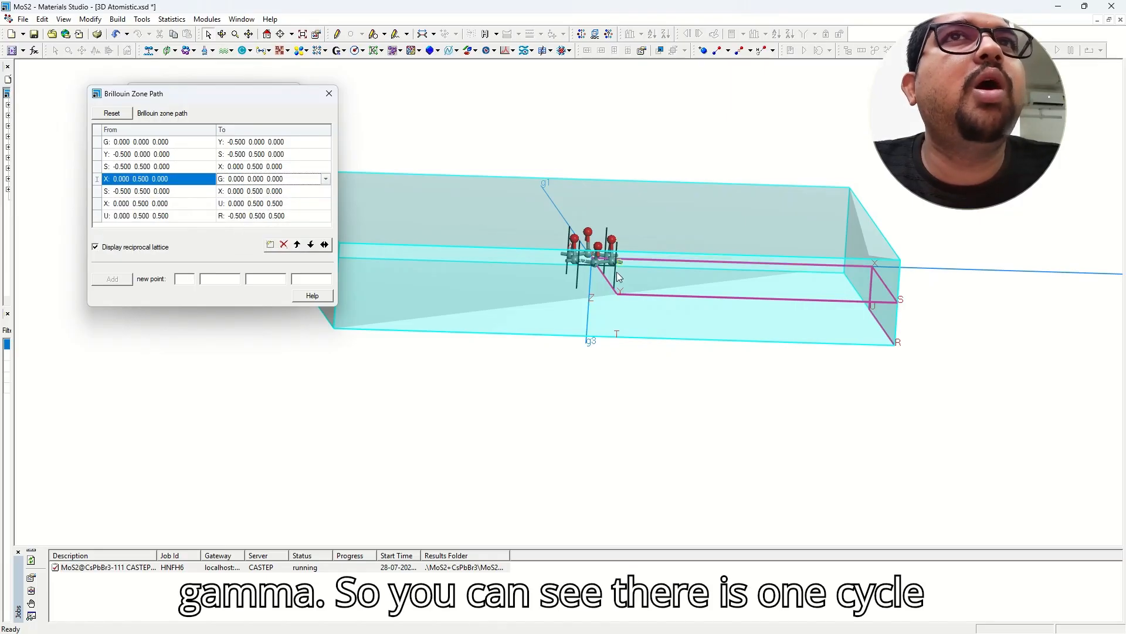
Set the fifth segment to the diagonal G to S.
right_click_drag(617, 272, 609, 223)
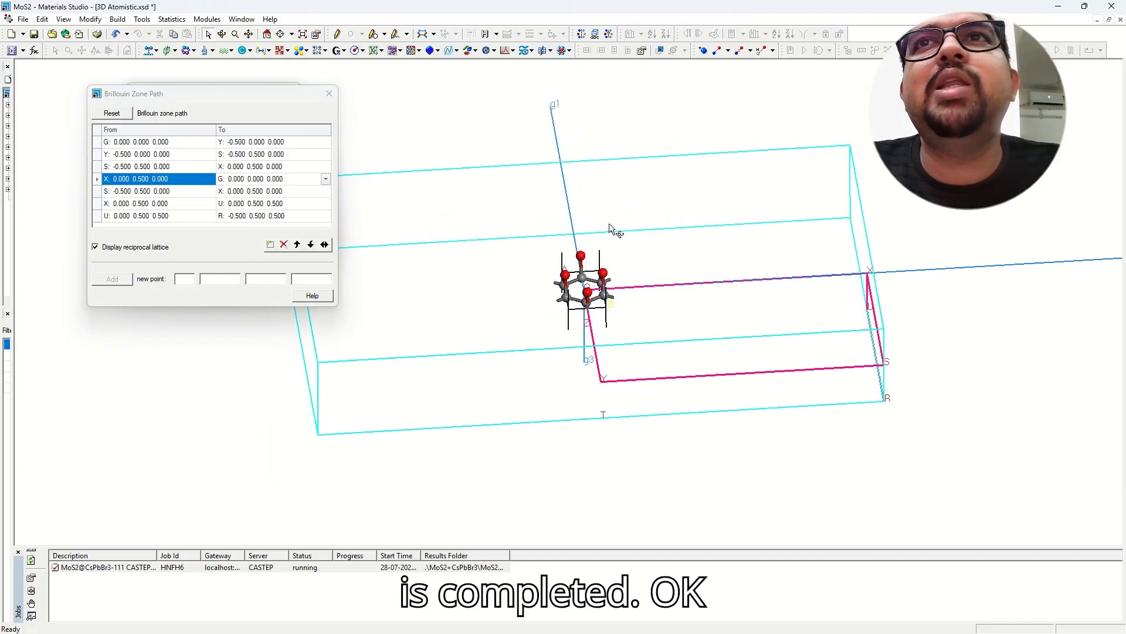
right_click_drag(573, 326, 643, 292)
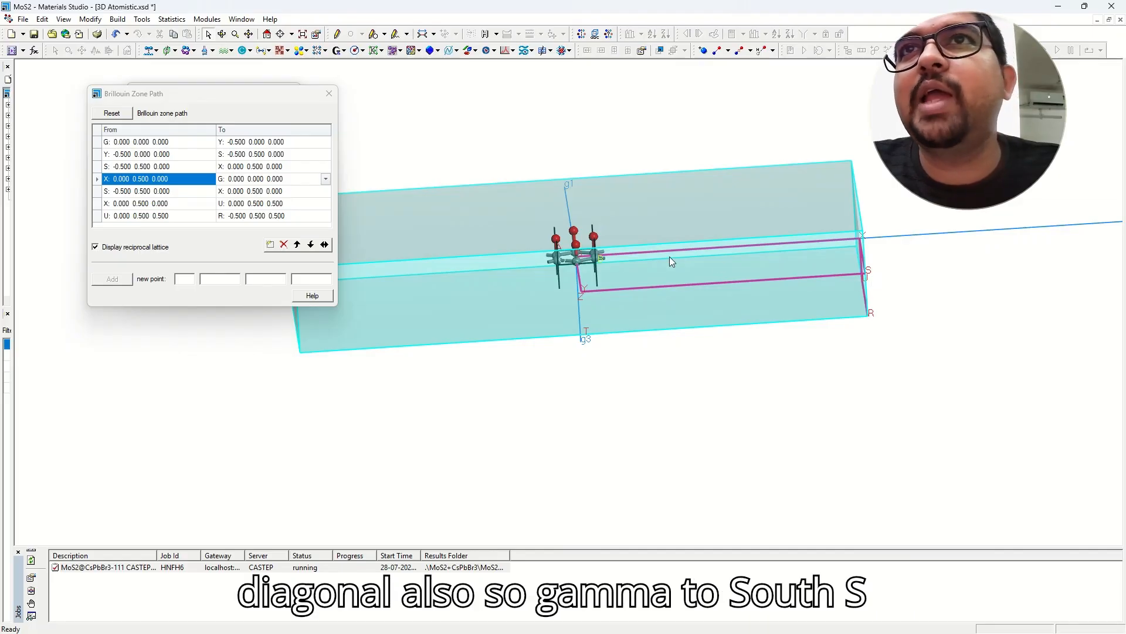
left_click(162, 194)
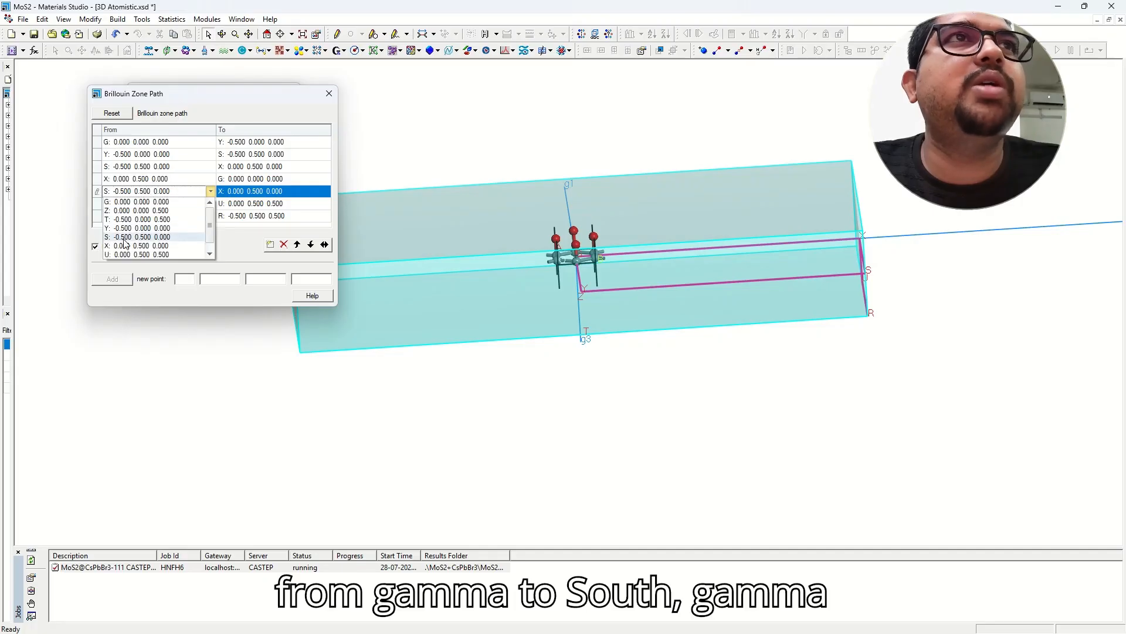
left_click(212, 194)
left_click(210, 192)
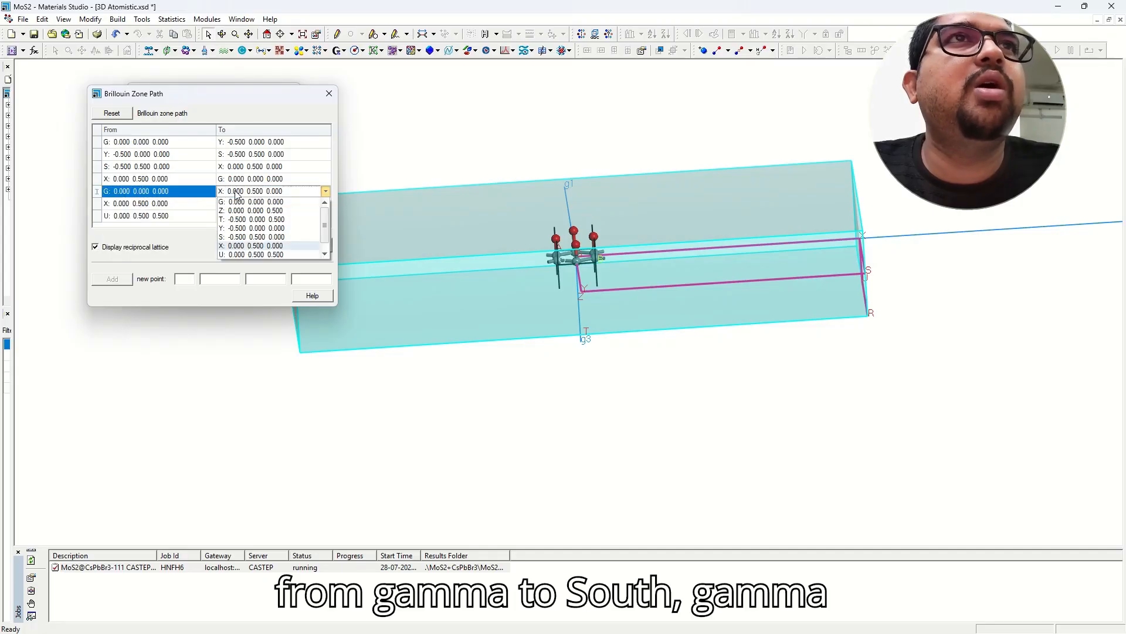
left_click(232, 238)
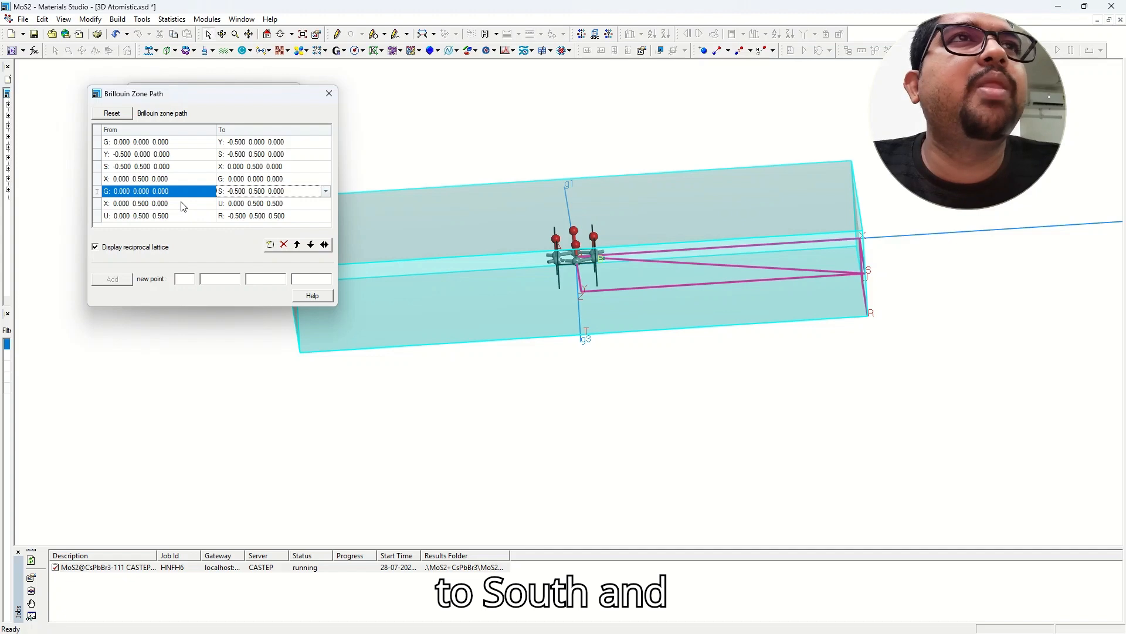
Delete the leftover path segments, including X–R.
left_click(186, 205)
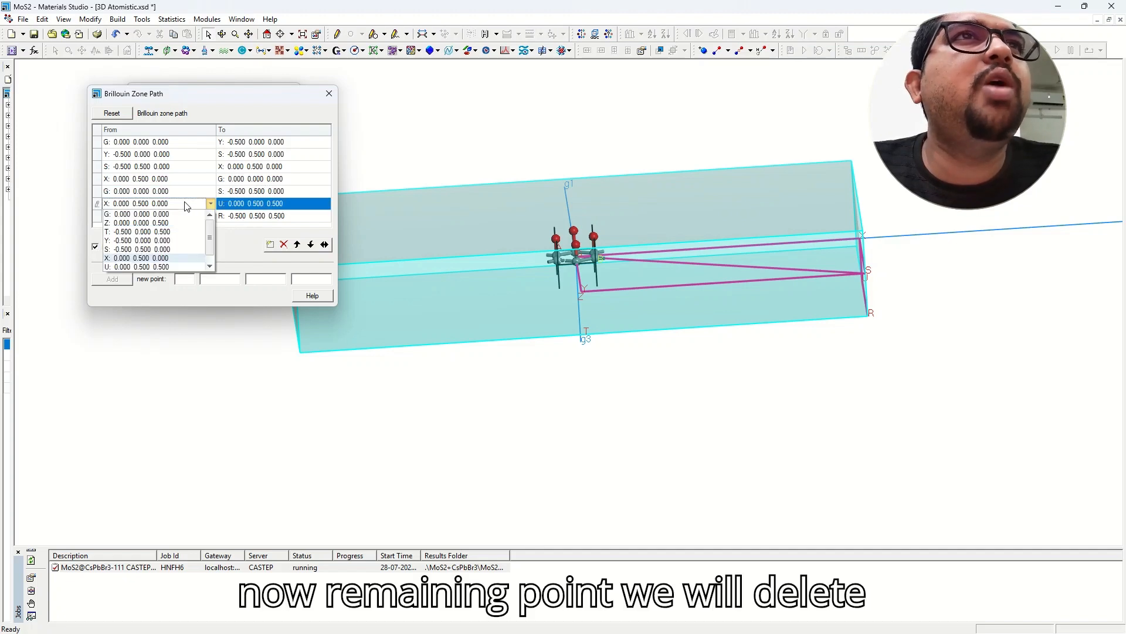
left_click(284, 244)
left_click(284, 244)
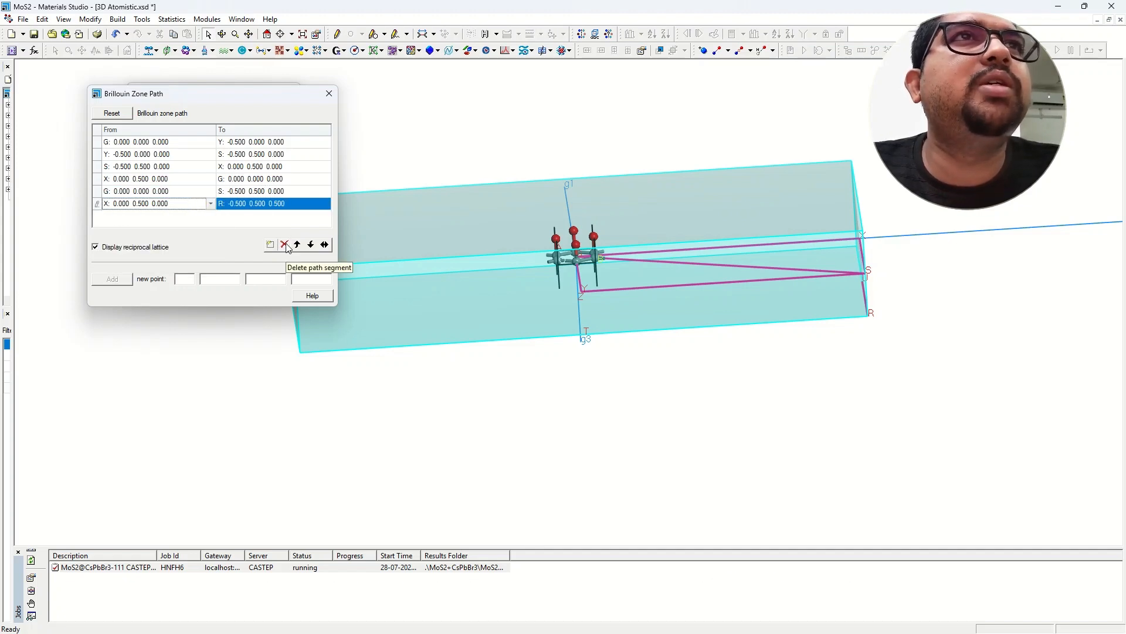
left_click(284, 244)
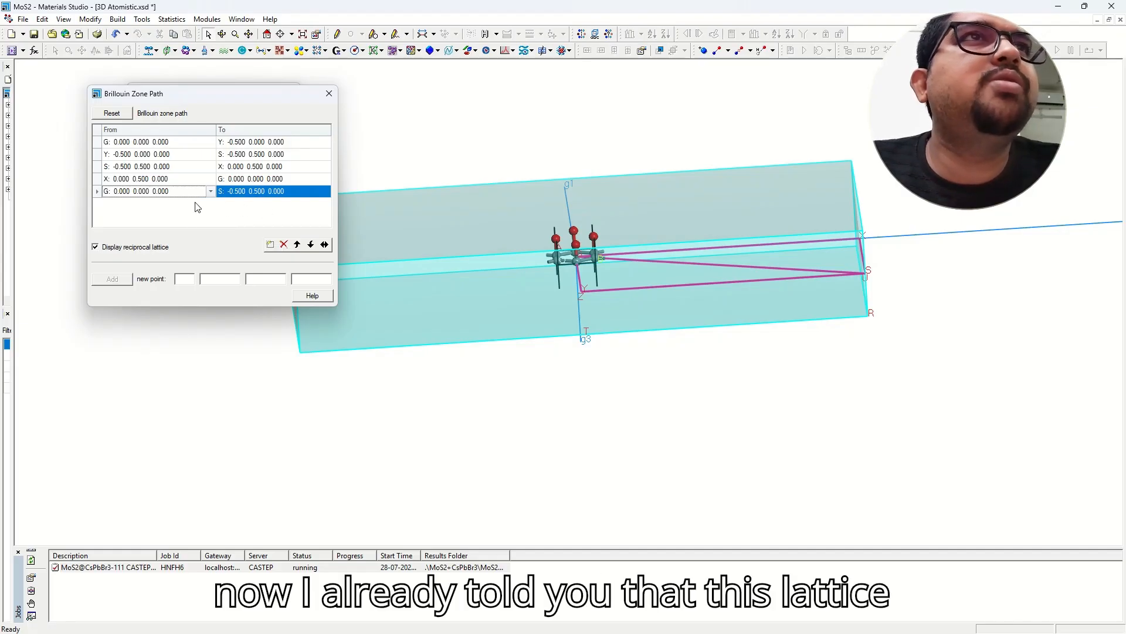
left_click(708, 618)
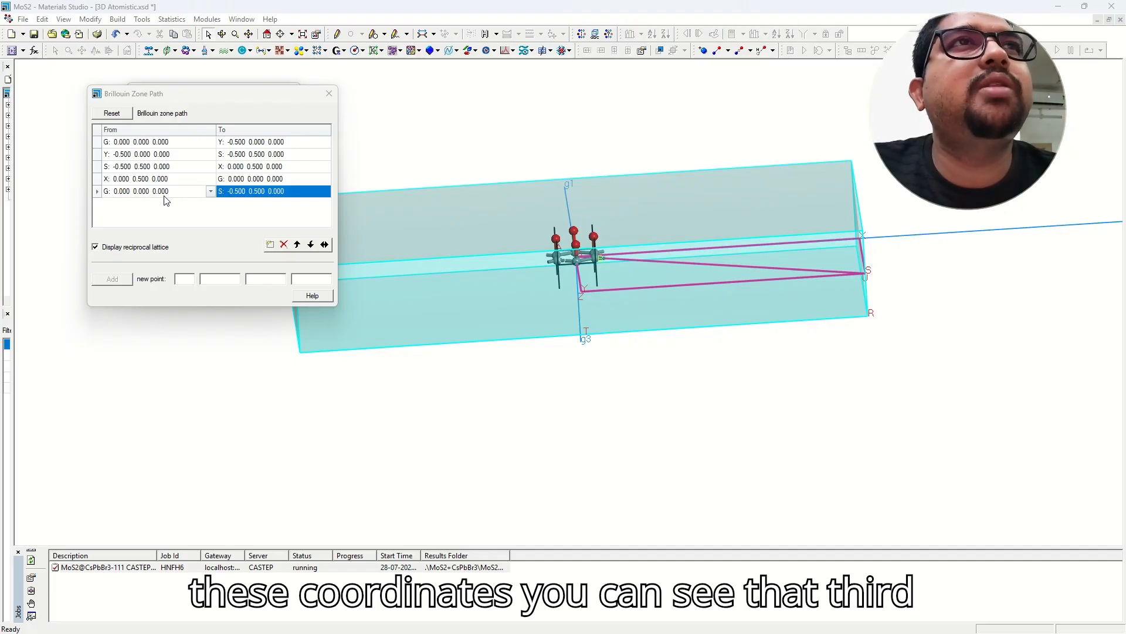
left_click(293, 197)
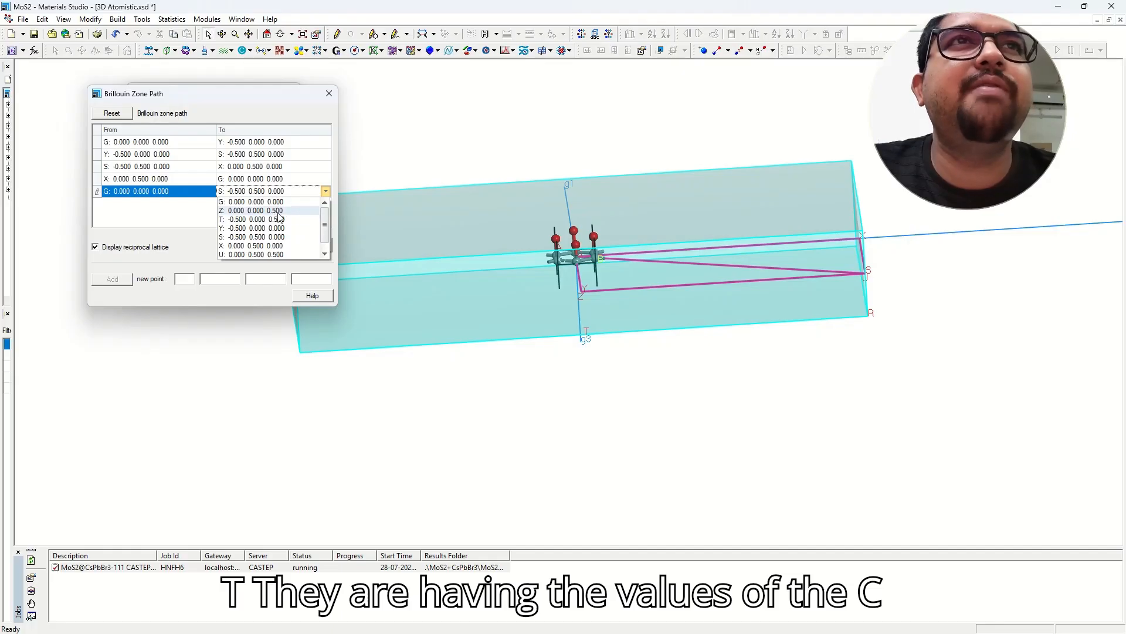
left_click(184, 223)
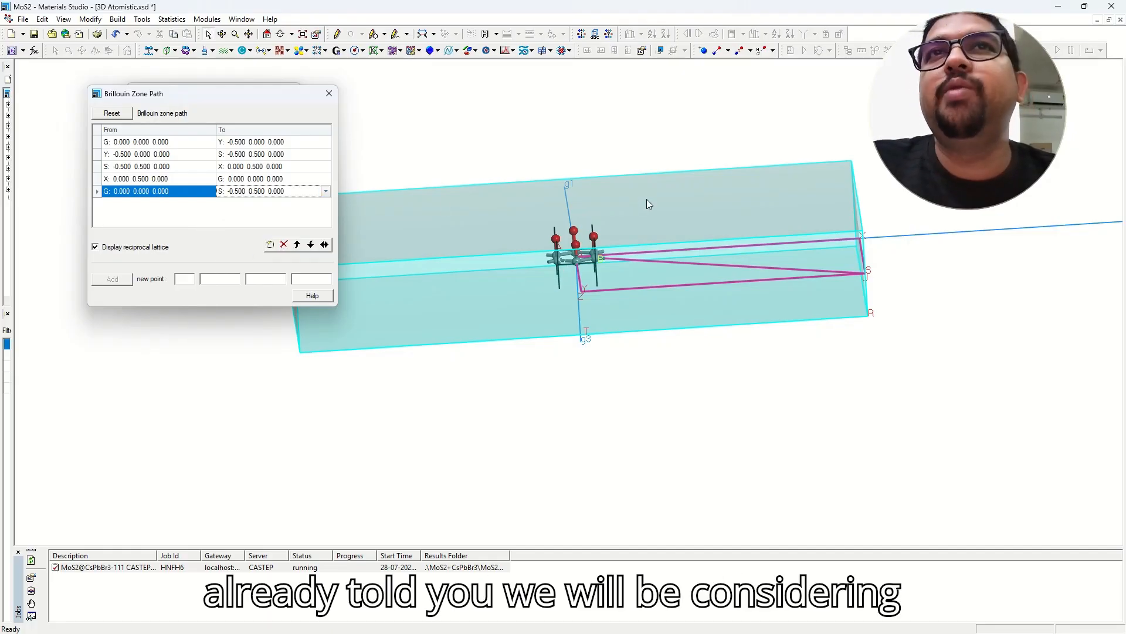
mouse_move(586, 195)
right_mouse_down()
mouse_move(593, 303)
mouse_move(591, 269)
mouse_move(622, 322)
mouse_move(463, 244)
right_mouse_up()
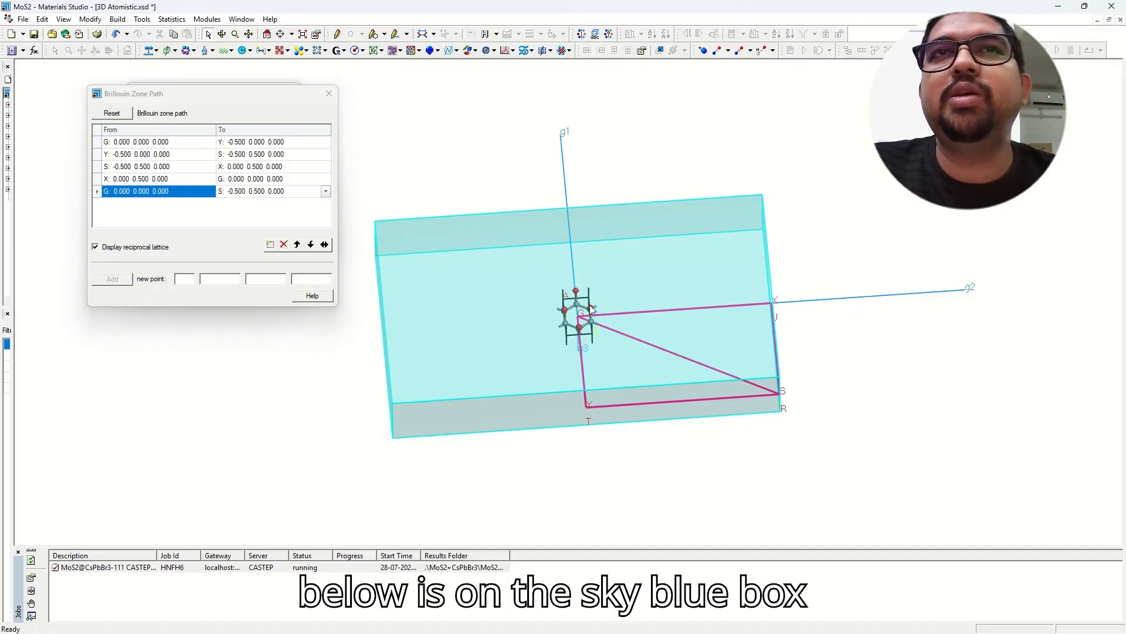
mouse_move(591, 308)
right_mouse_down()
mouse_move(566, 263)
mouse_move(530, 281)
mouse_move(573, 306)
mouse_move(604, 377)
mouse_move(575, 297)
mouse_move(628, 374)
right_mouse_up()
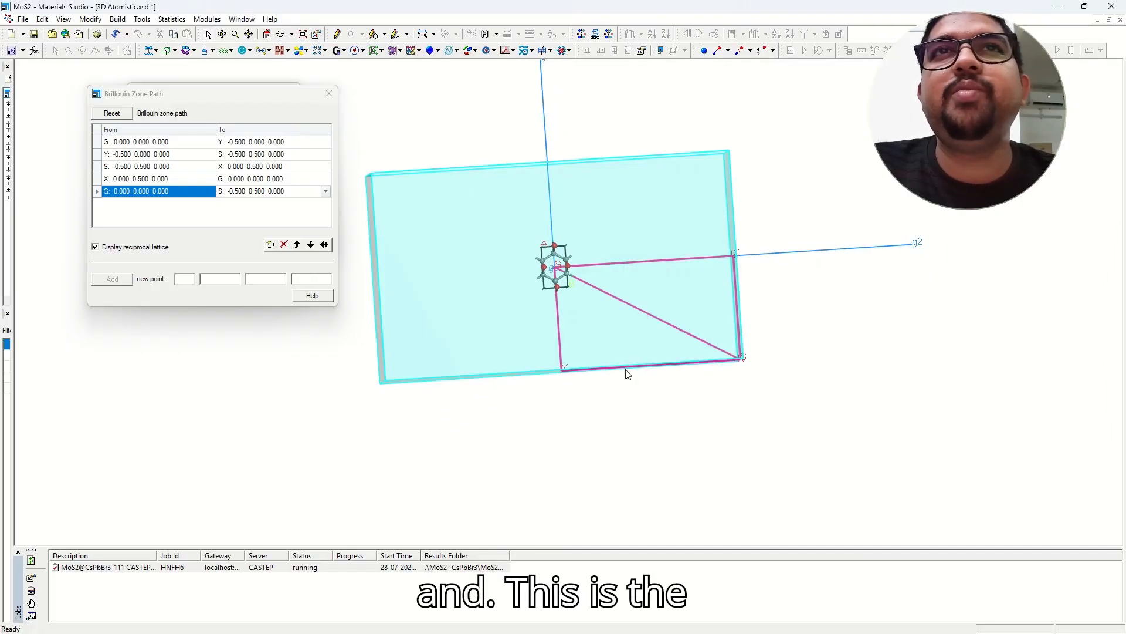
mouse_move(554, 298)
right_mouse_down()
mouse_move(553, 263)
mouse_move(590, 283)
mouse_move(585, 273)
mouse_move(577, 285)
mouse_move(579, 274)
right_mouse_up()
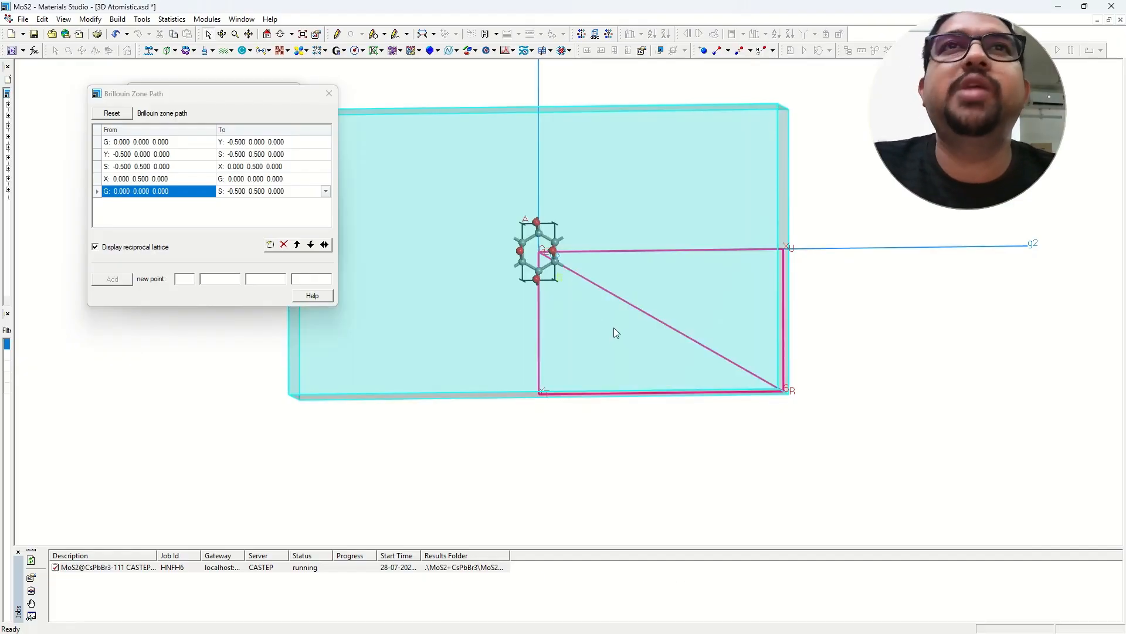
mouse_move(614, 327)
right_mouse_down()
mouse_move(614, 302)
mouse_move(628, 309)
mouse_move(633, 293)
mouse_move(626, 311)
right_mouse_up()
right_click_drag(549, 236, 554, 257)
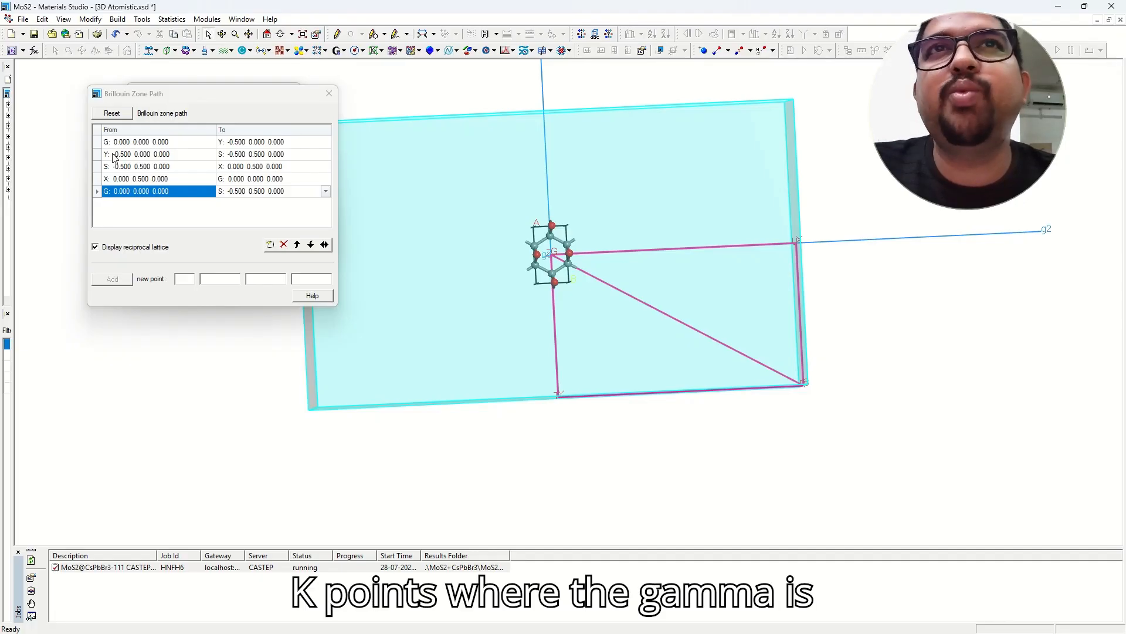
mouse_move(559, 301)
right_mouse_down()
mouse_move(593, 295)
mouse_move(579, 267)
right_mouse_up()
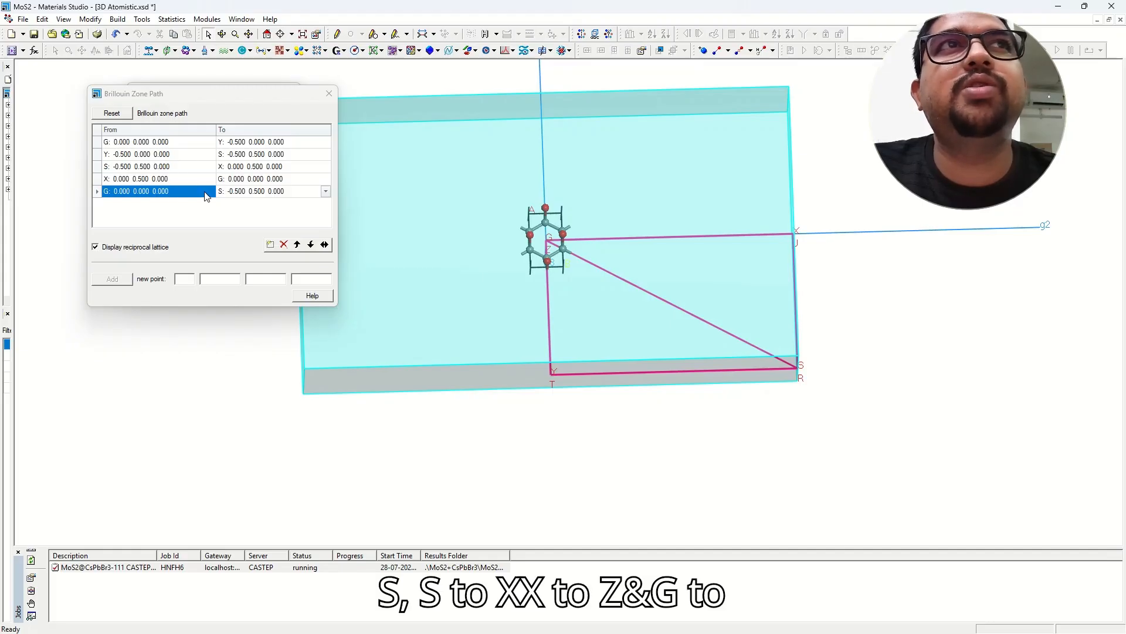
mouse_move(603, 327)
right_mouse_down()
mouse_move(606, 236)
mouse_move(587, 229)
mouse_move(596, 276)
right_mouse_up()
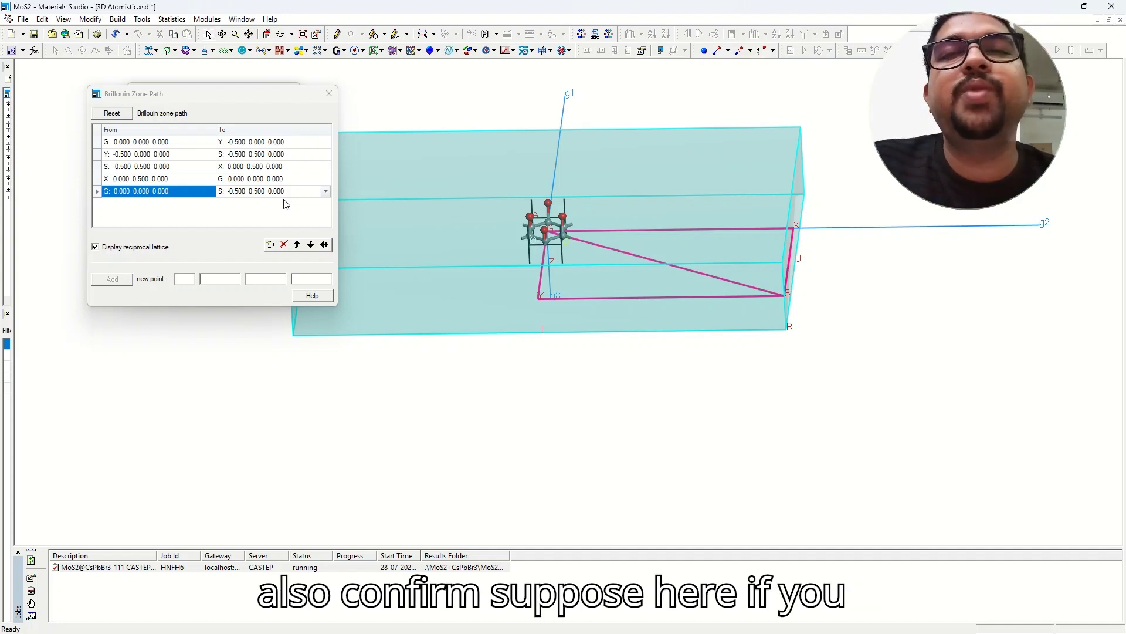
Orbit and zoom the rectangular reciprocal lattice to inspect the G–Y–S–X–G–S path.
right_click_drag(587, 191, 574, 268)
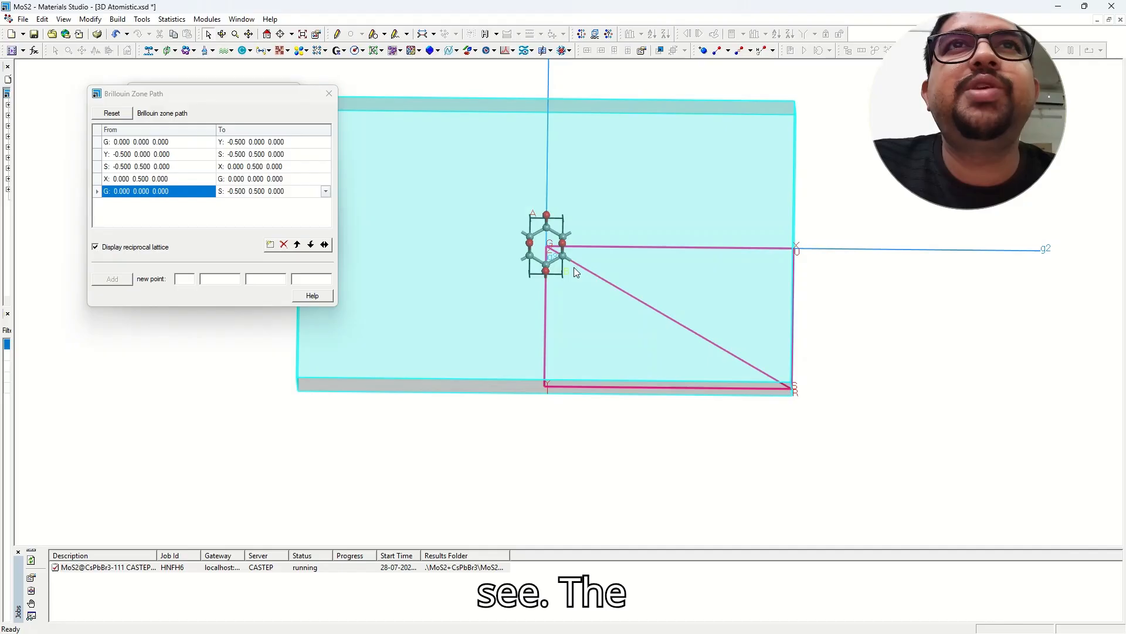
scroll(575, 271, "up", 2)
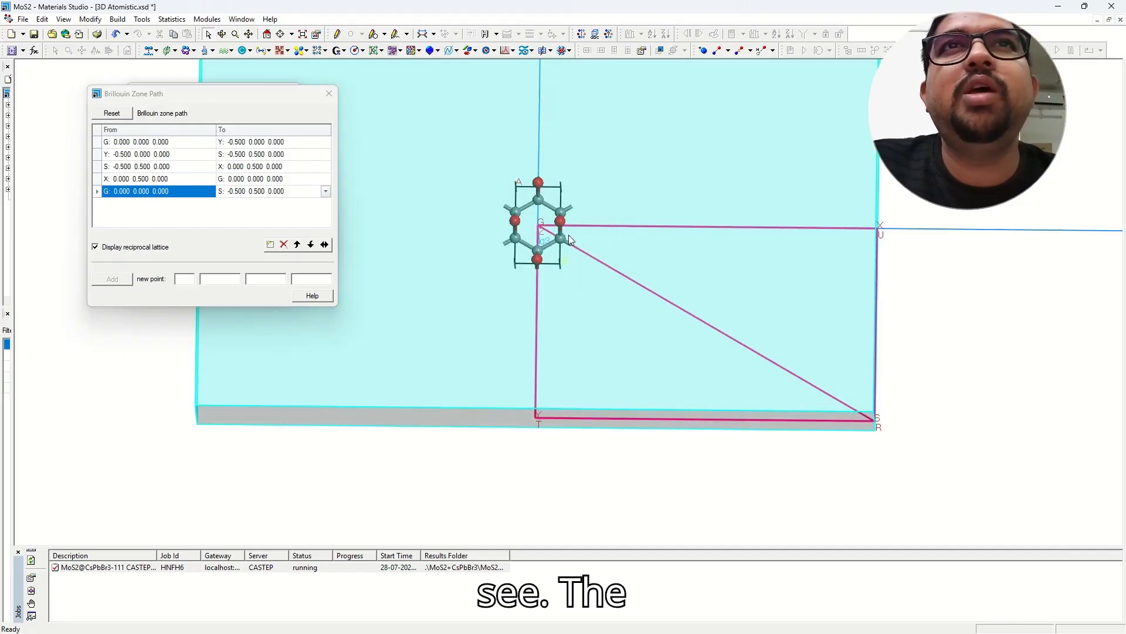
scroll(540, 230, "up", 1)
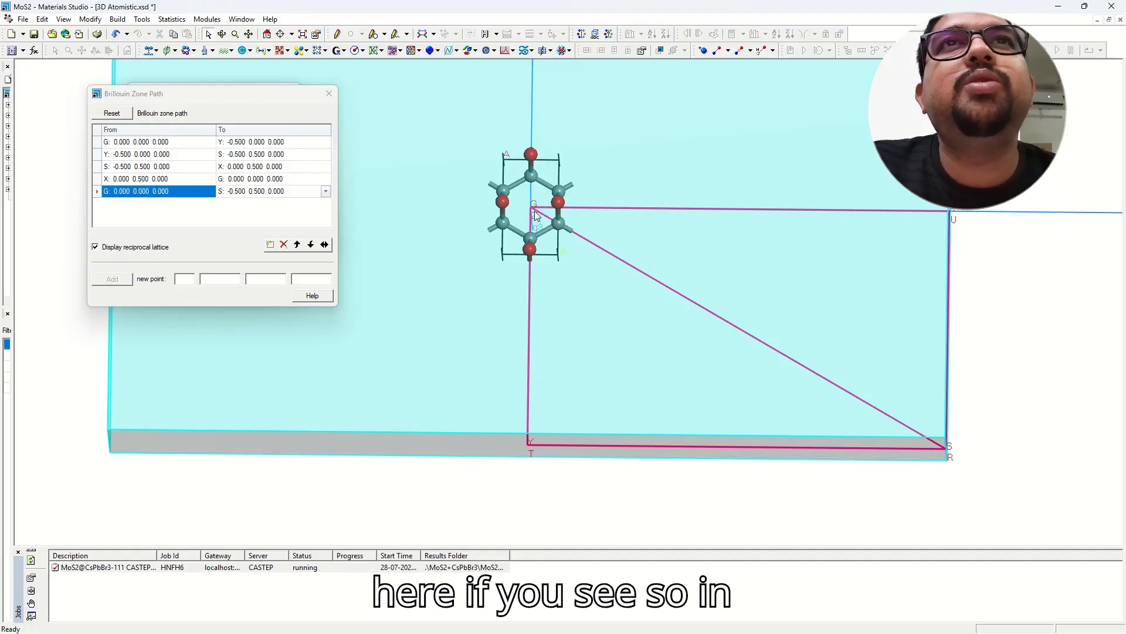
scroll(533, 221, "down", 3)
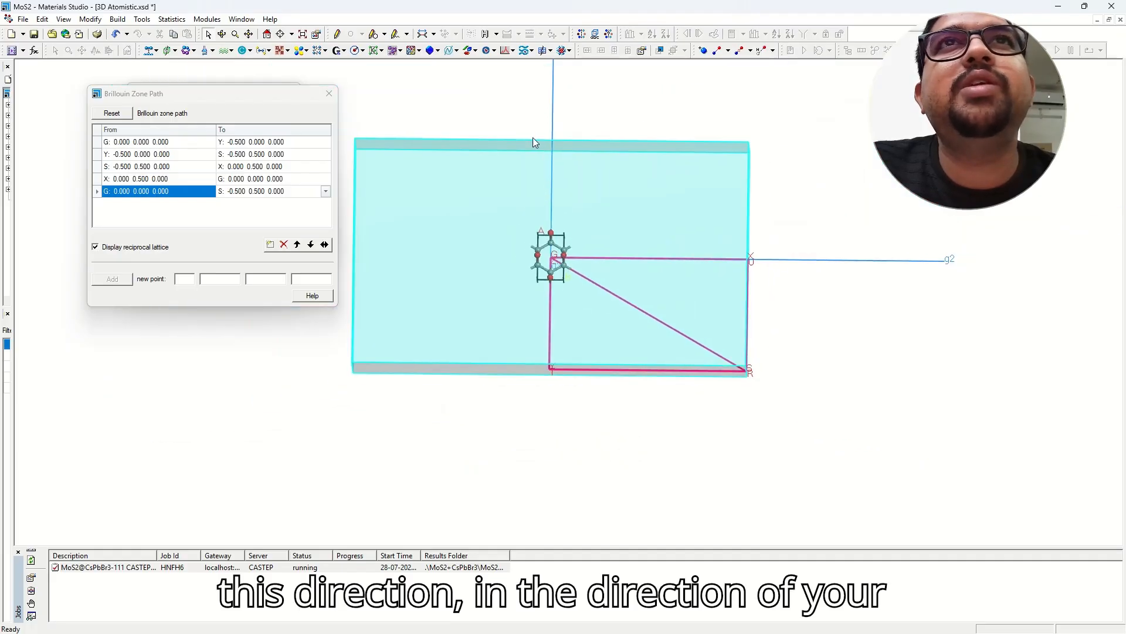
middle_click_drag(553, 141, 558, 269)
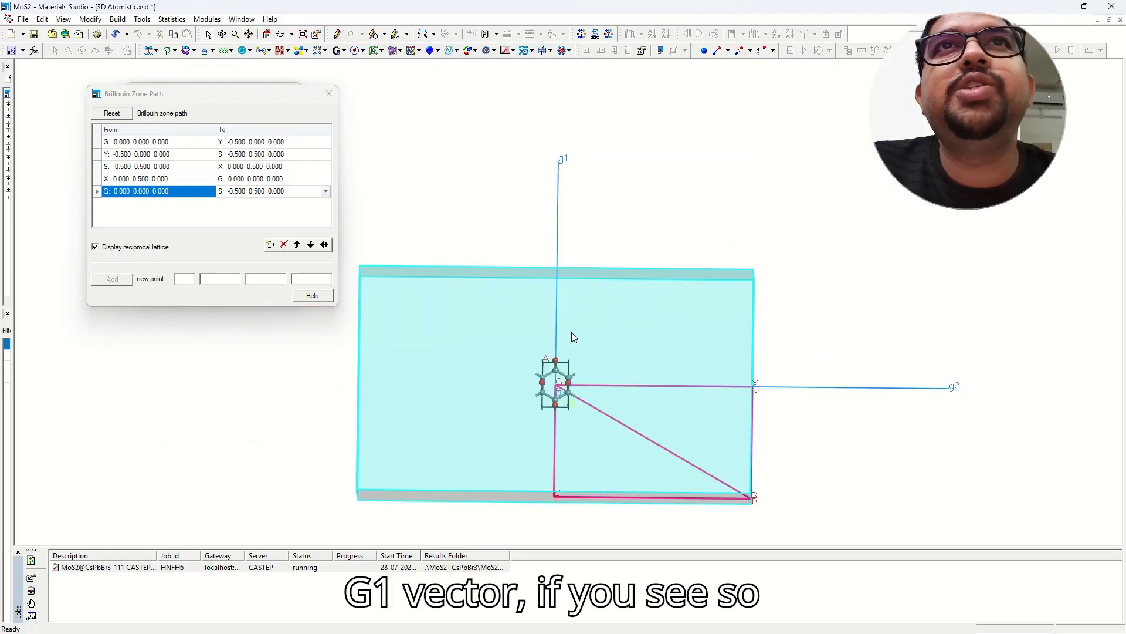
middle_click_drag(569, 331, 564, 219)
scroll(568, 239, "up", 3)
right_click_drag(553, 283, 544, 276)
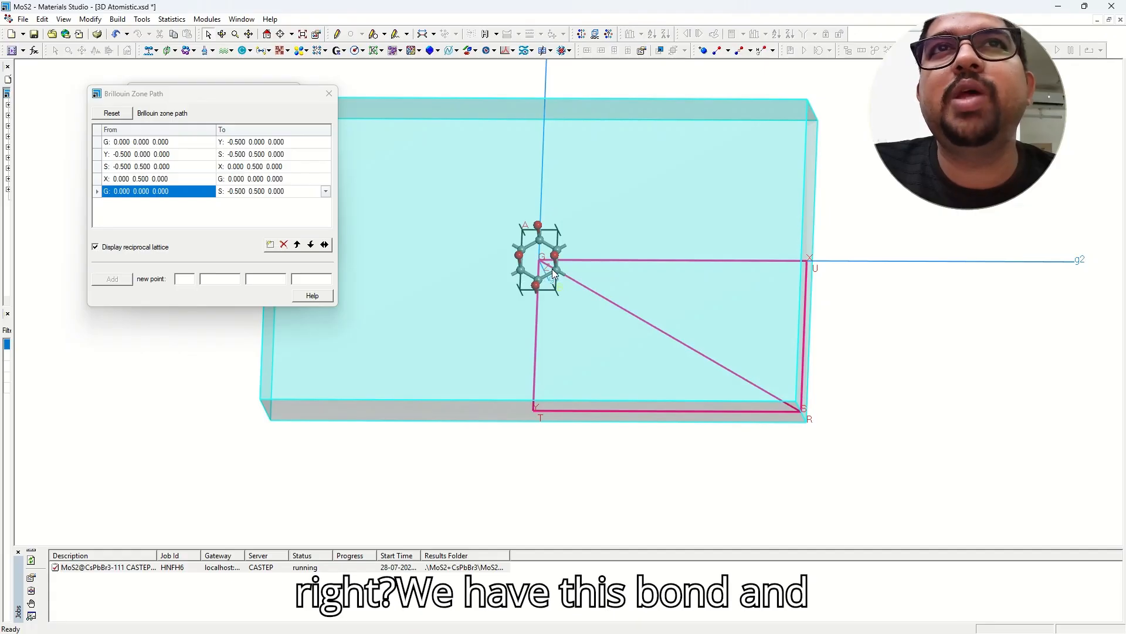
scroll(554, 274, "down", 5)
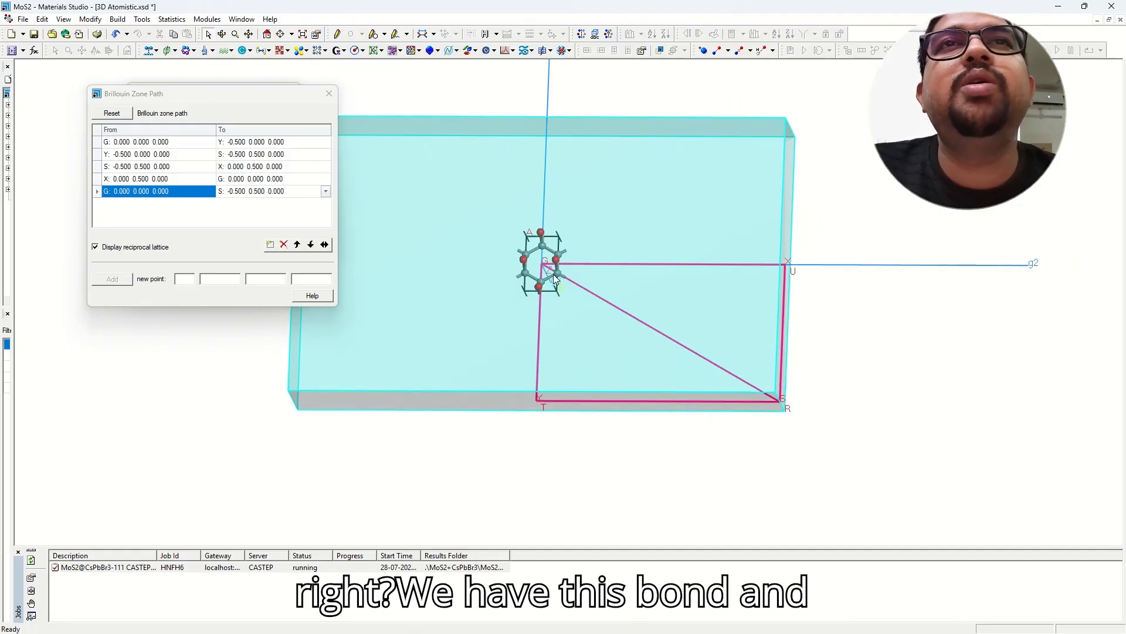
scroll(577, 291, "up", 5)
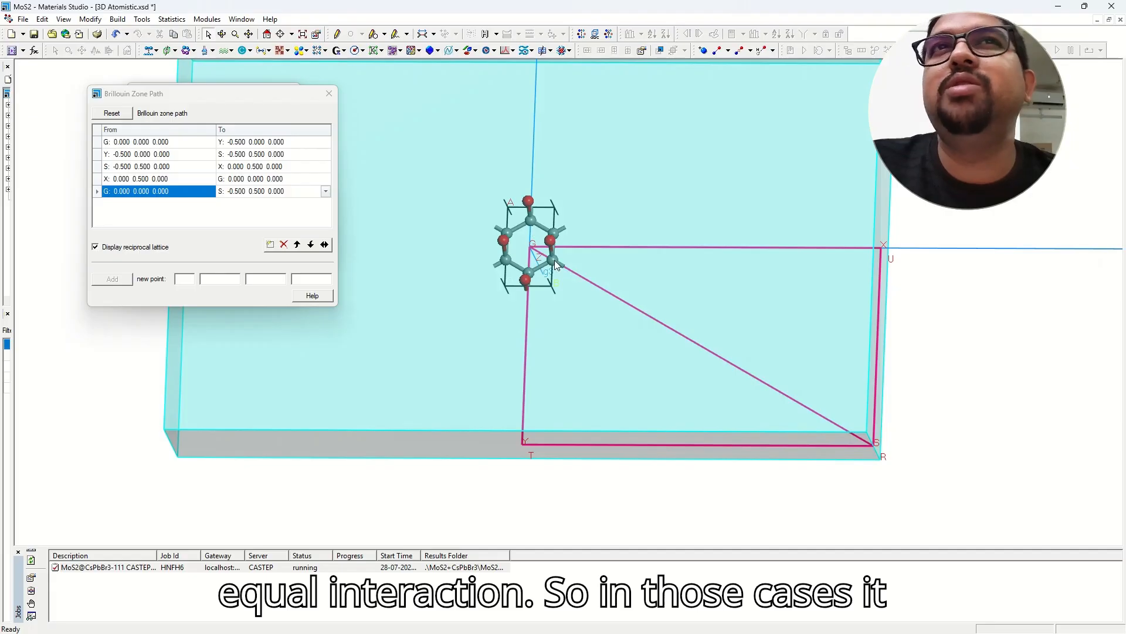
scroll(554, 265, "down", 2)
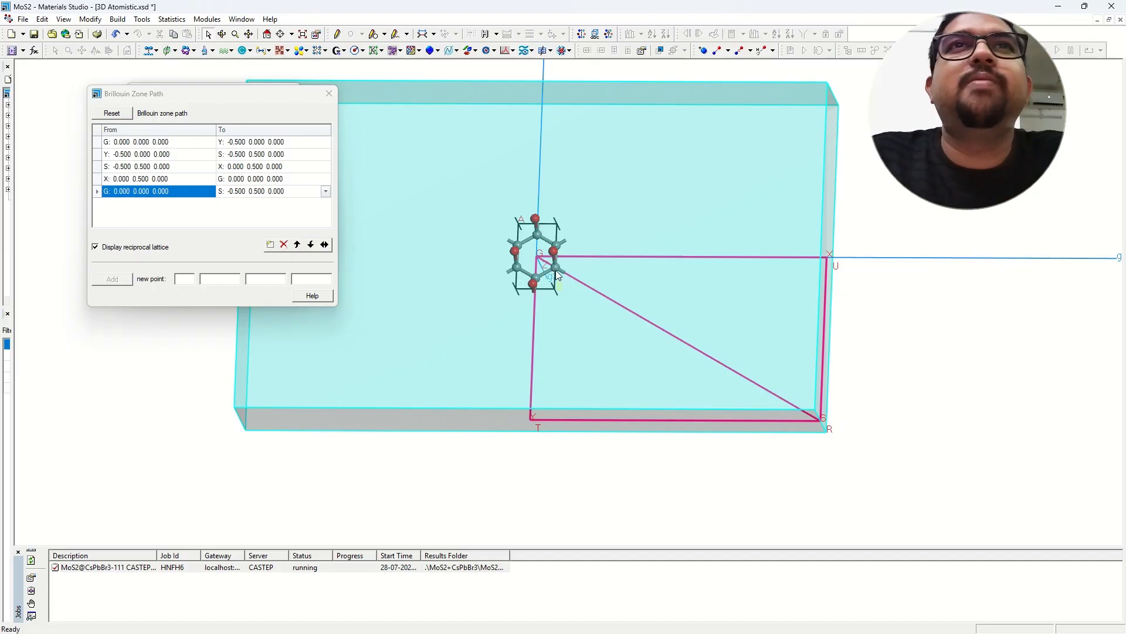
scroll(604, 286, "down", 2)
scroll(607, 291, "up", 1)
right_click_drag(607, 291, 577, 330)
scroll(592, 266, "down", 1)
scroll(593, 266, "up", 4)
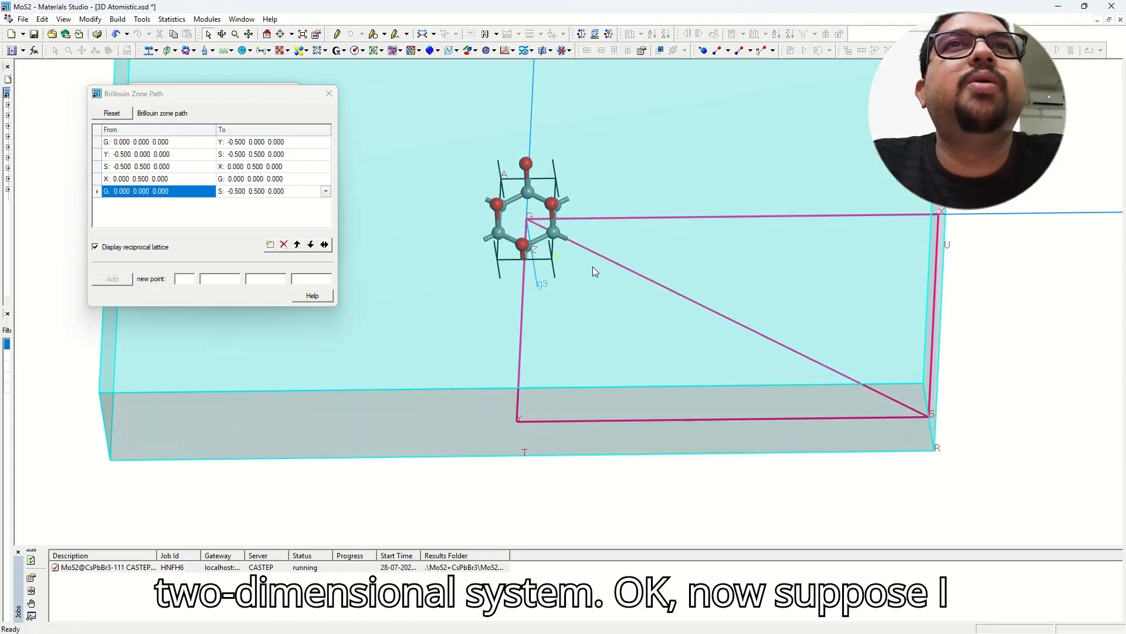
scroll(593, 267, "down", 4)
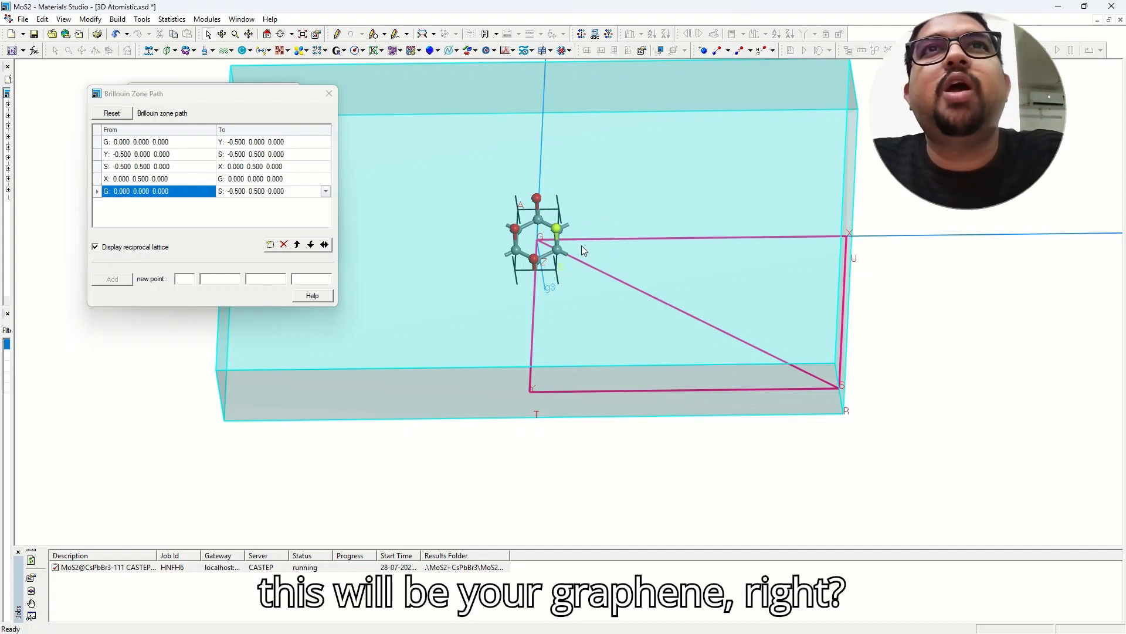
mouse_move(582, 245)
right_mouse_down()
mouse_move(553, 292)
mouse_move(594, 101)
right_mouse_up()
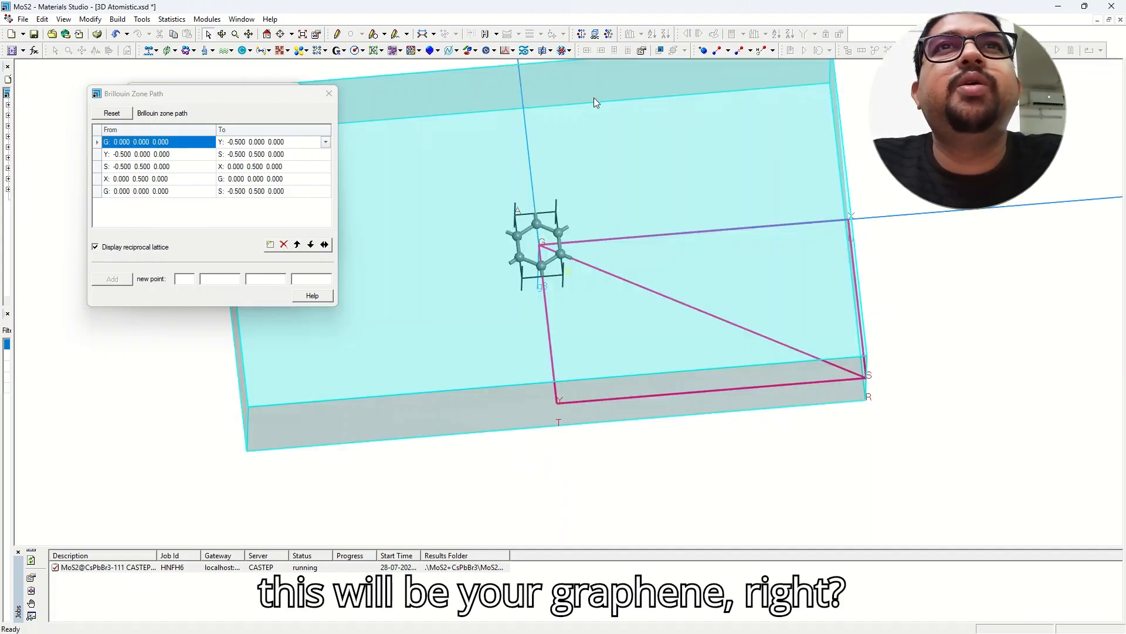
Find and impose P6/MMM symmetry, turning the structure into a small hexagonal cell.
left_click(610, 35)
left_click(44, 75)
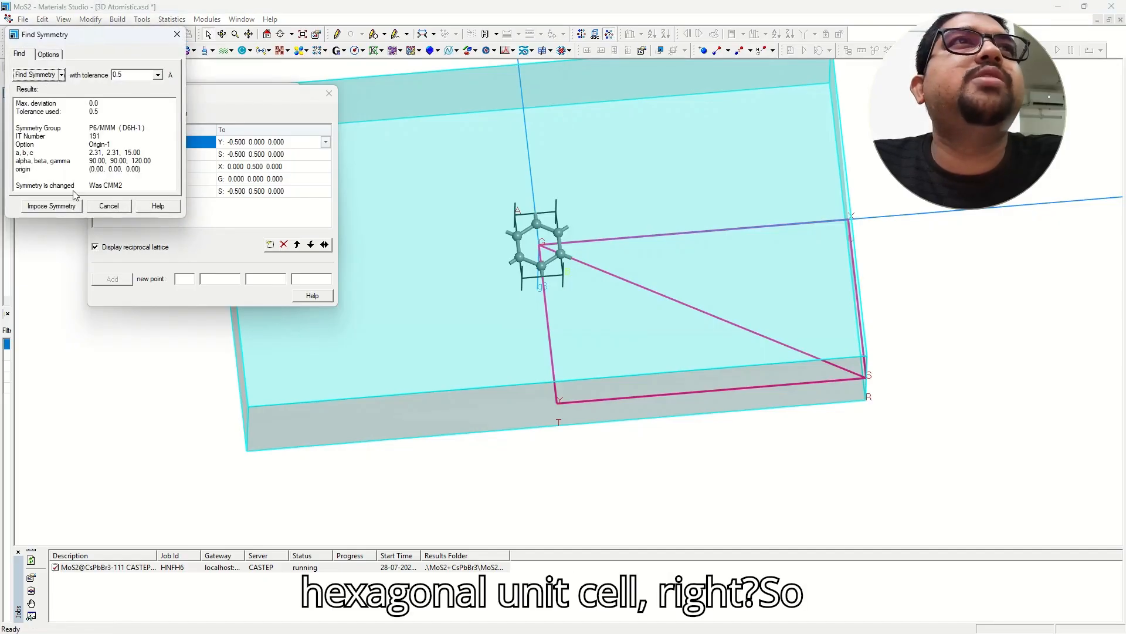
left_click(60, 206)
right_click_drag(477, 226, 599, 153)
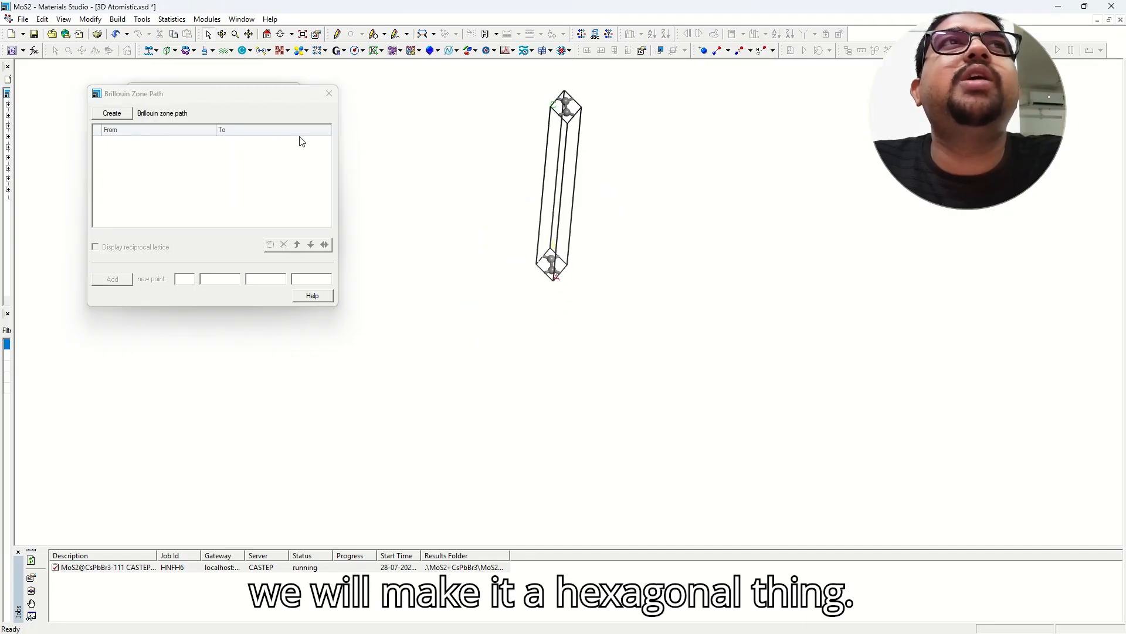
left_click_drag(276, 100, 213, 234)
right_click(388, 122)
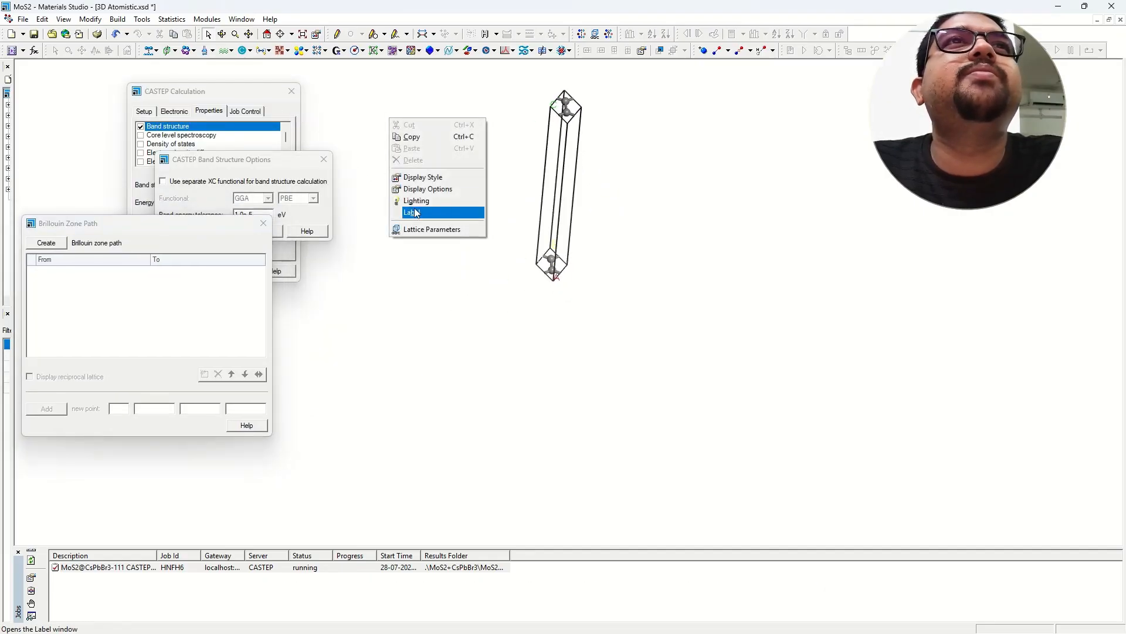
Set the lattice display C range max to 0.00 so only one flat layer shows.
left_click(448, 178)
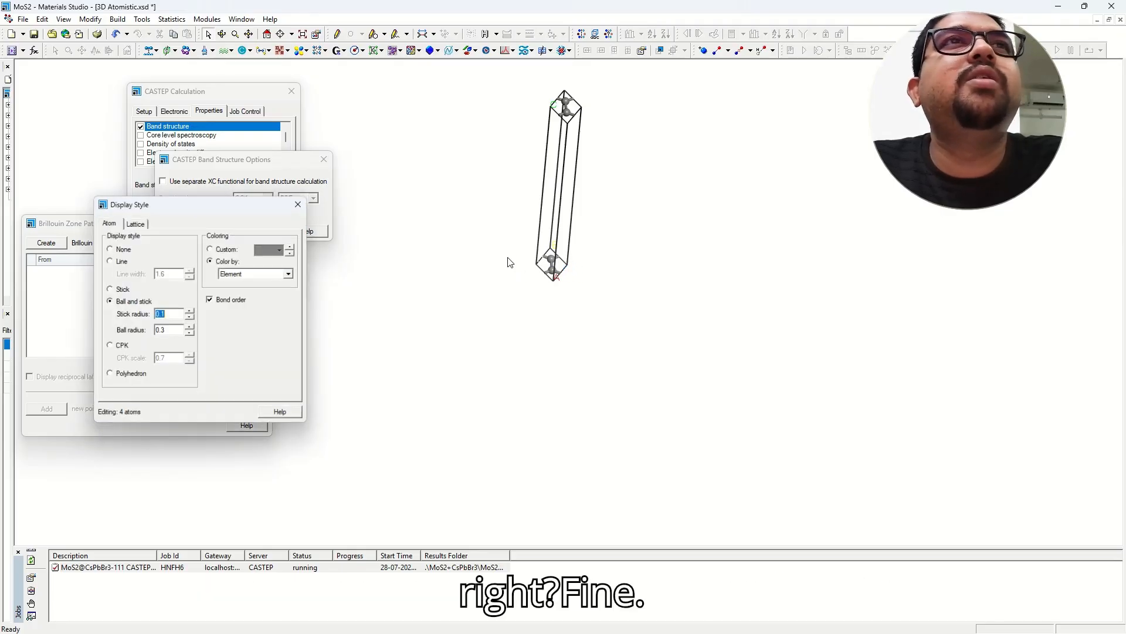
left_click(190, 312)
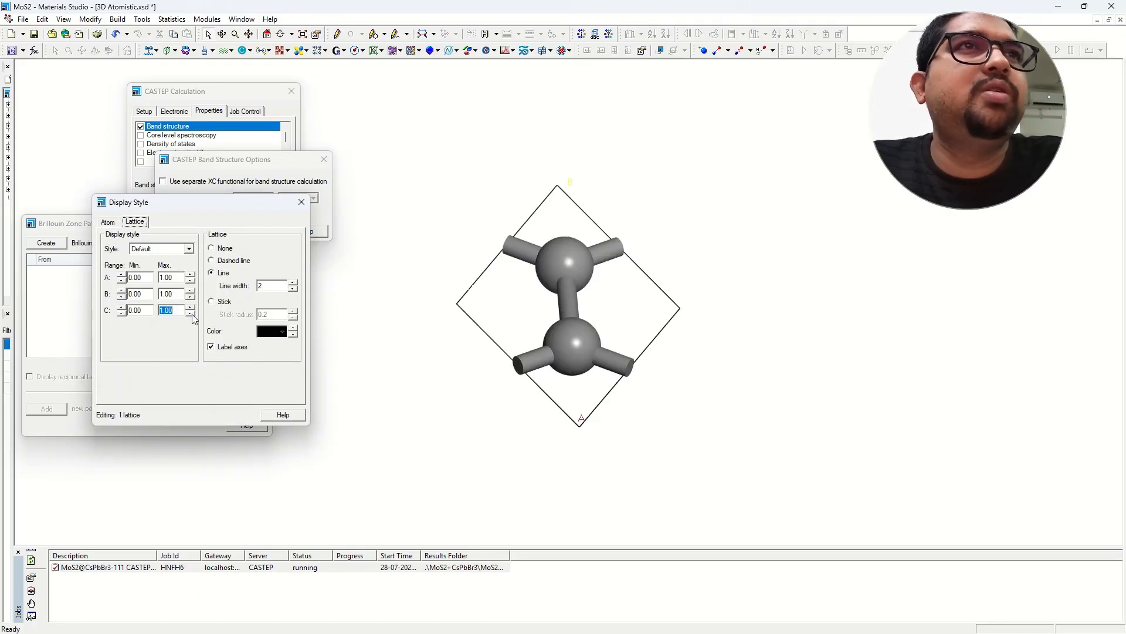
left_click(300, 203)
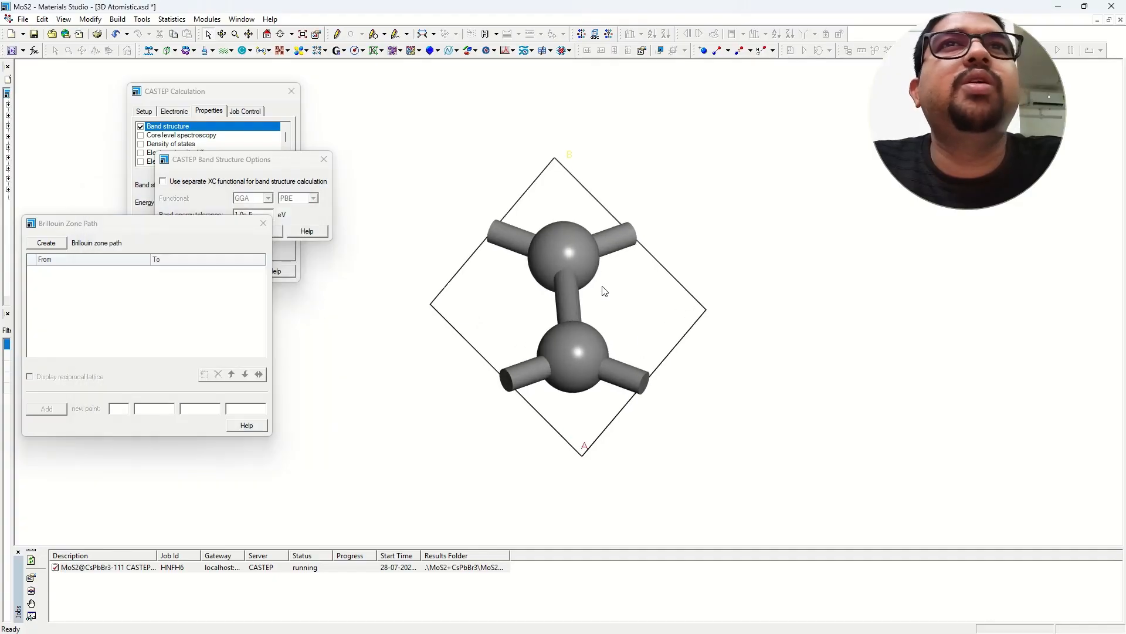
right_click_drag(565, 323, 591, 412)
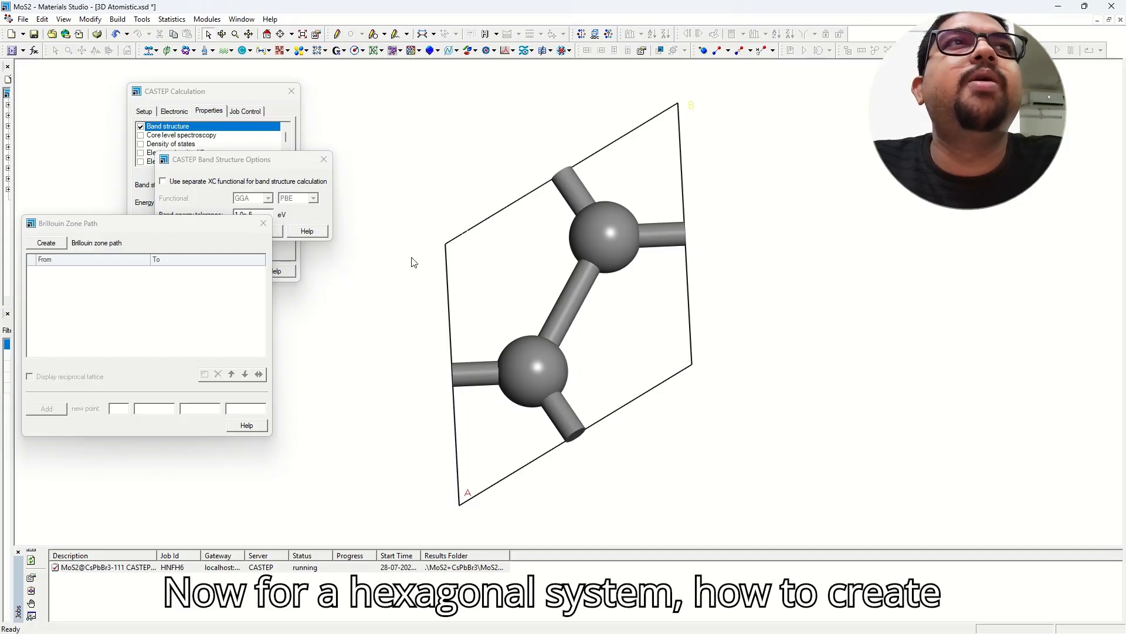
right_click_drag(638, 303, 583, 297)
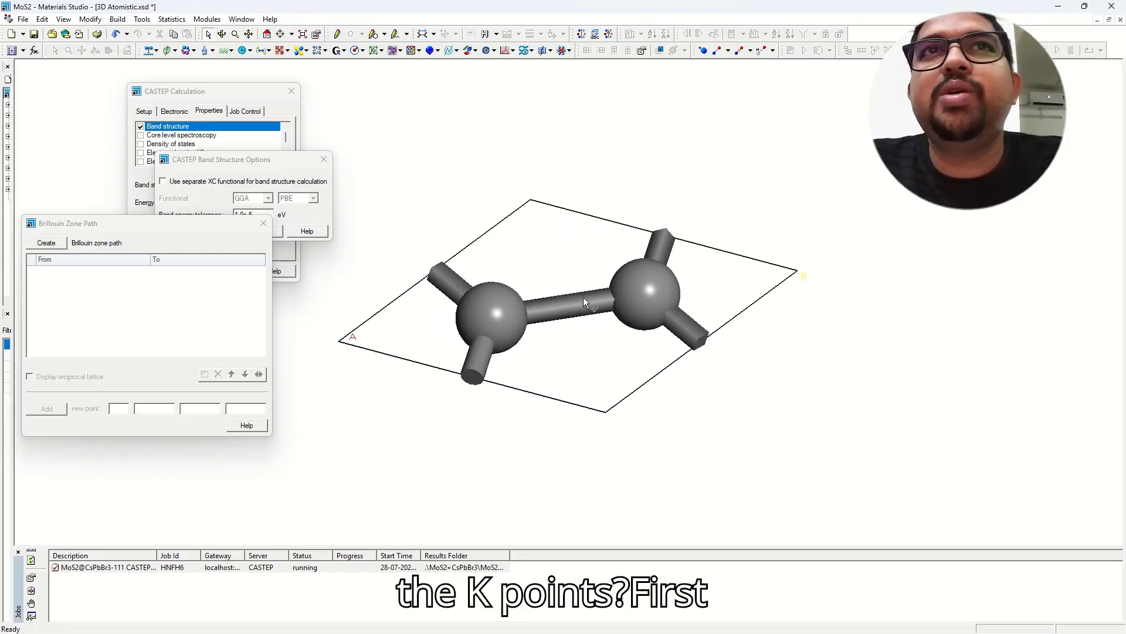
Create the default G–A–H–K–G–M–L–H path and inspect the hexagonal prism zone.
left_click(46, 243)
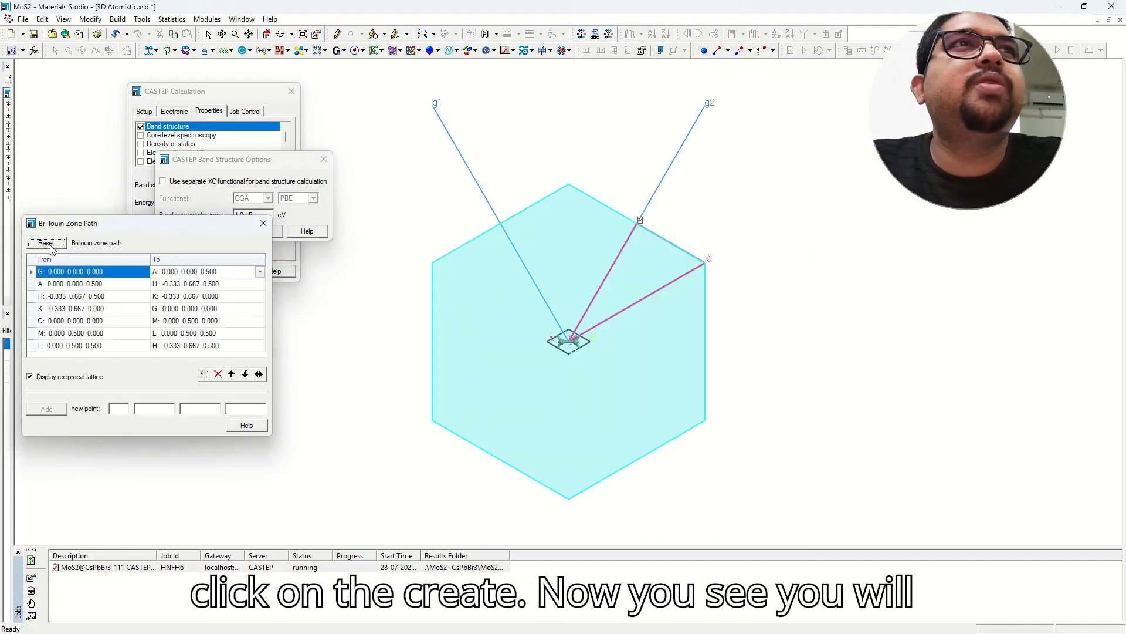
mouse_move(688, 348)
right_mouse_down()
mouse_move(608, 379)
mouse_move(600, 259)
mouse_move(610, 283)
mouse_move(591, 332)
right_mouse_up()
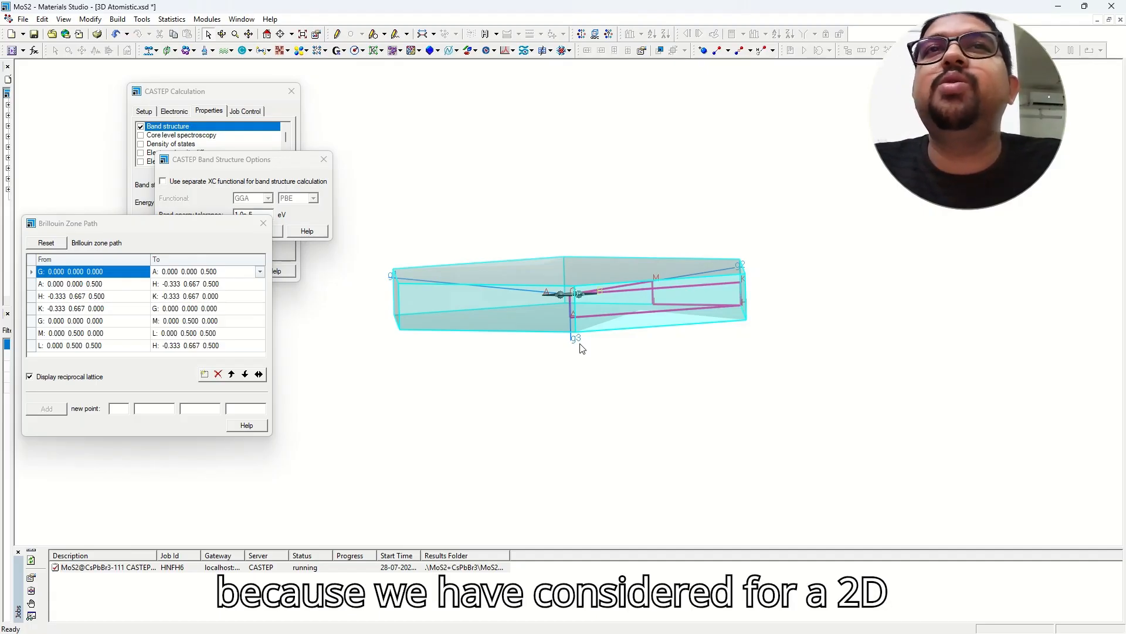
scroll(579, 315, "up", 2)
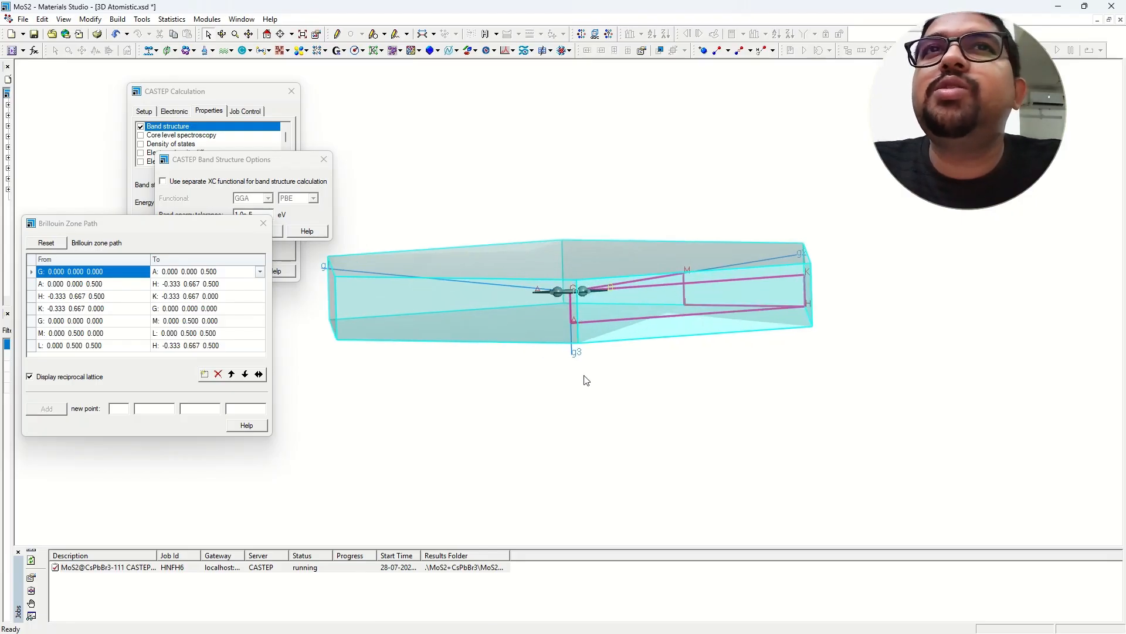
scroll(587, 380, "up", 2)
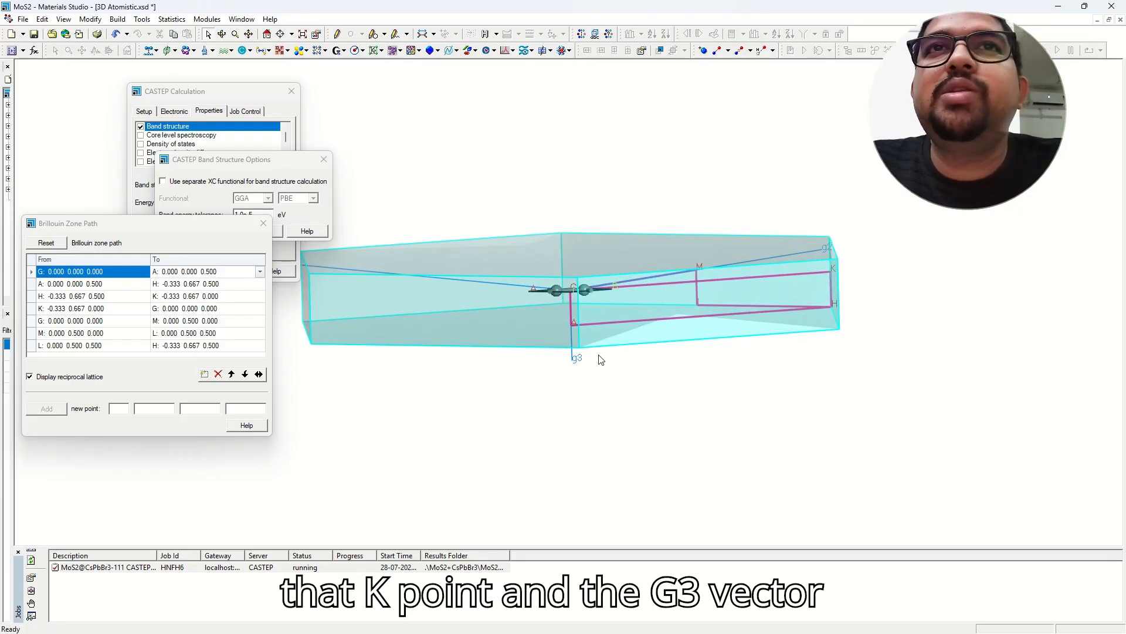
scroll(586, 374, "down", 2)
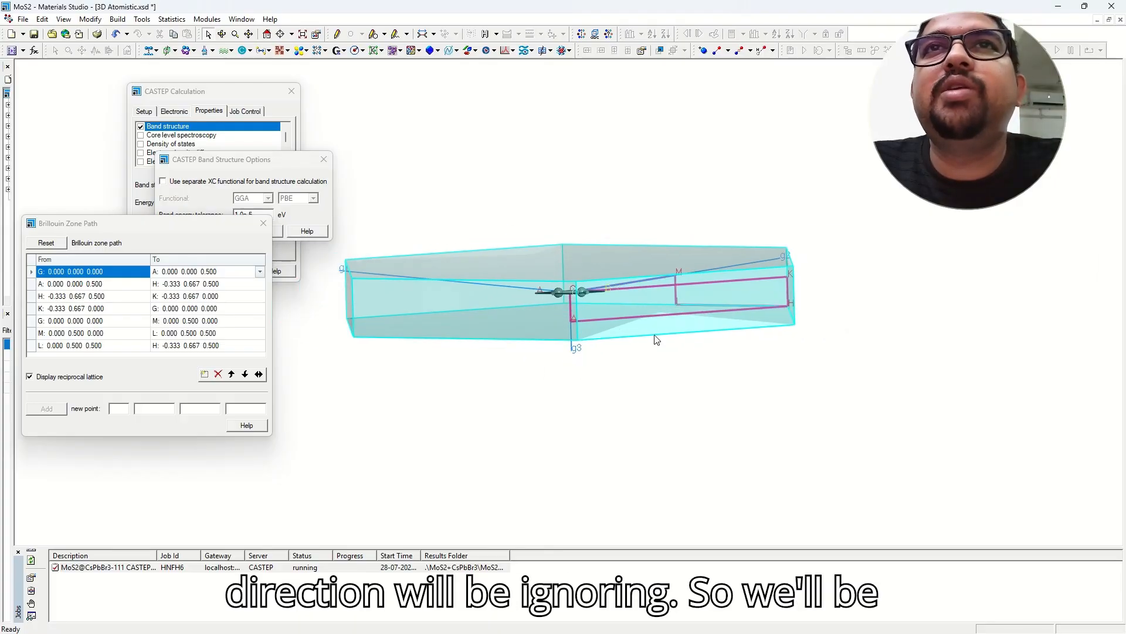
scroll(592, 184, "up", 2)
right_click_drag(583, 195, 592, 217)
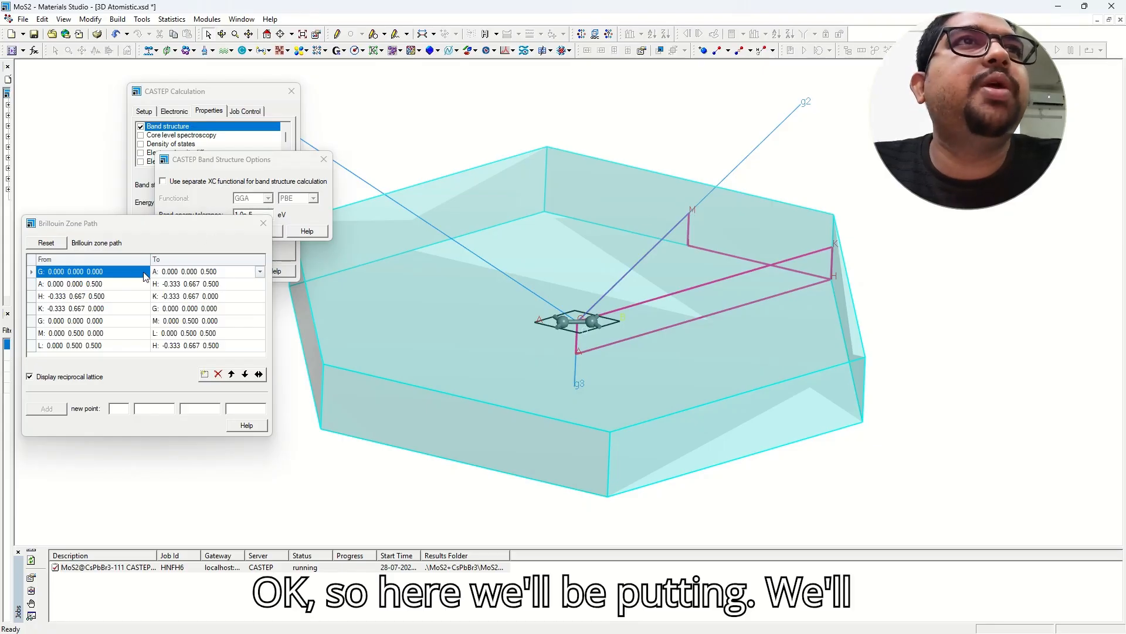
Delete the G–M, M–L, L–H and K–G path segments.
left_click(203, 320)
left_click(219, 374)
left_click(219, 375)
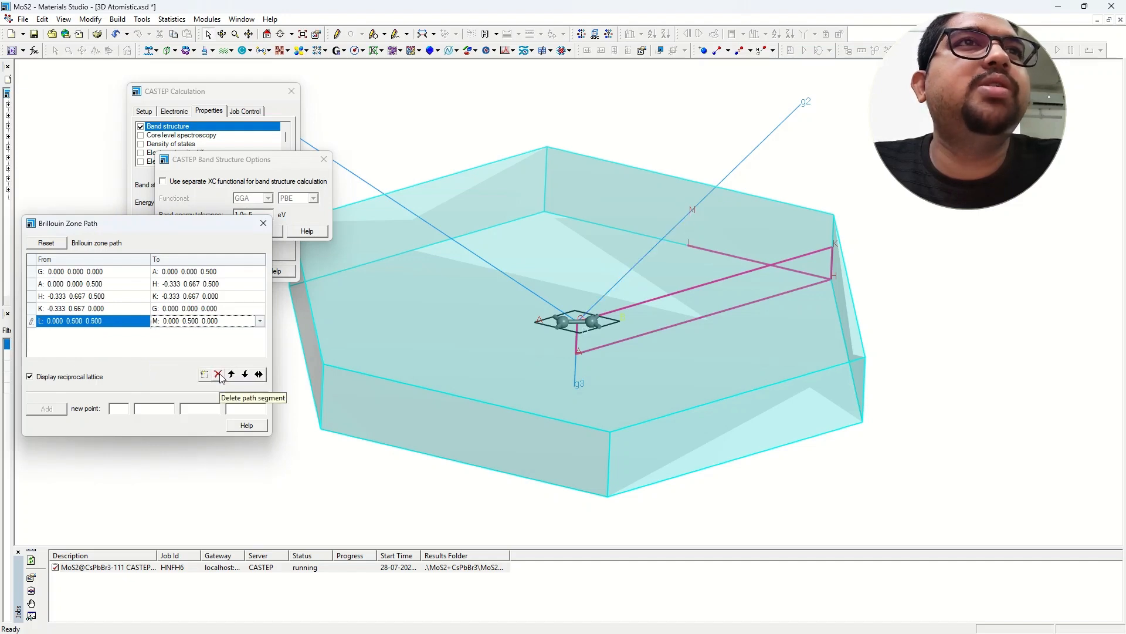
left_click(219, 375)
left_click(218, 374)
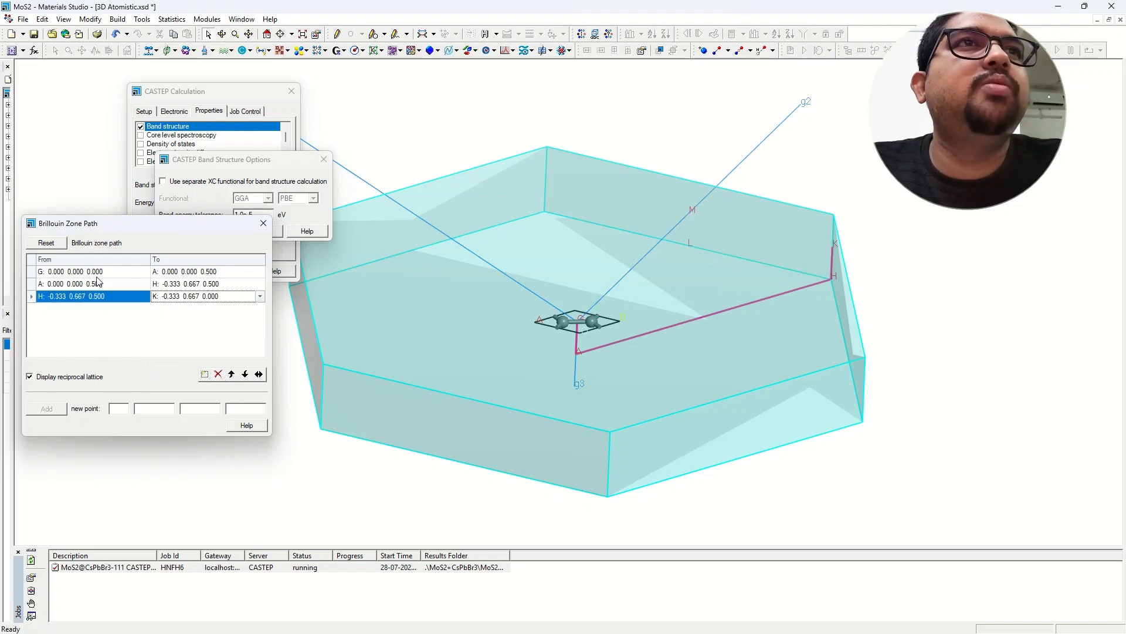
Set the remaining rows to G→K, K→M and M→G.
left_click(223, 271)
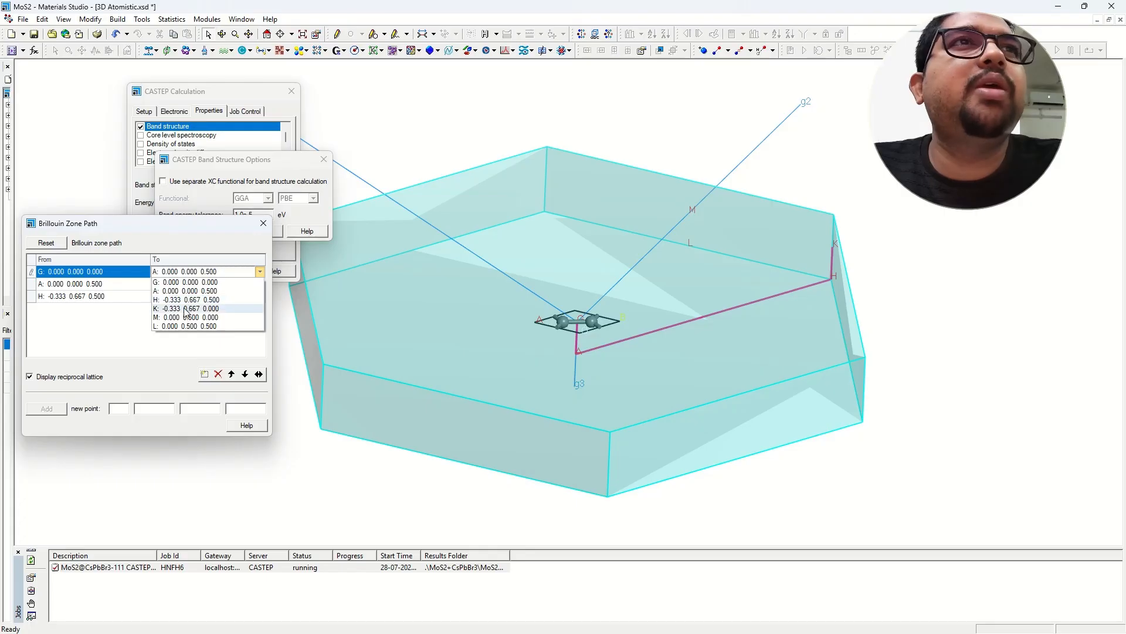
left_click(182, 311)
left_click(135, 289)
left_click(127, 321)
left_click(194, 284)
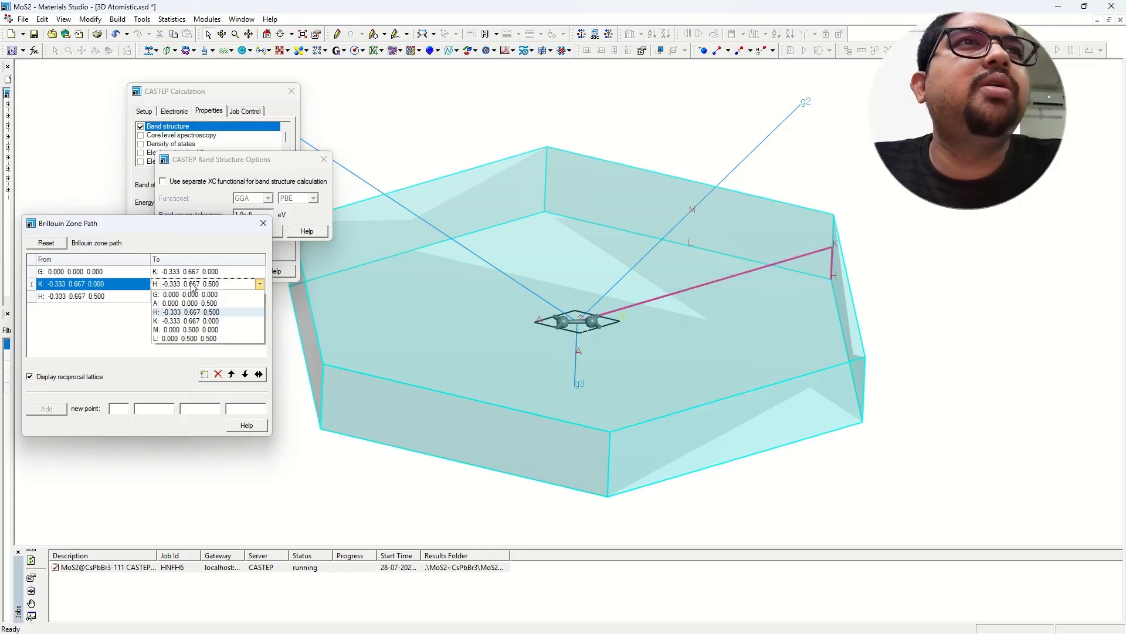
left_click(185, 329)
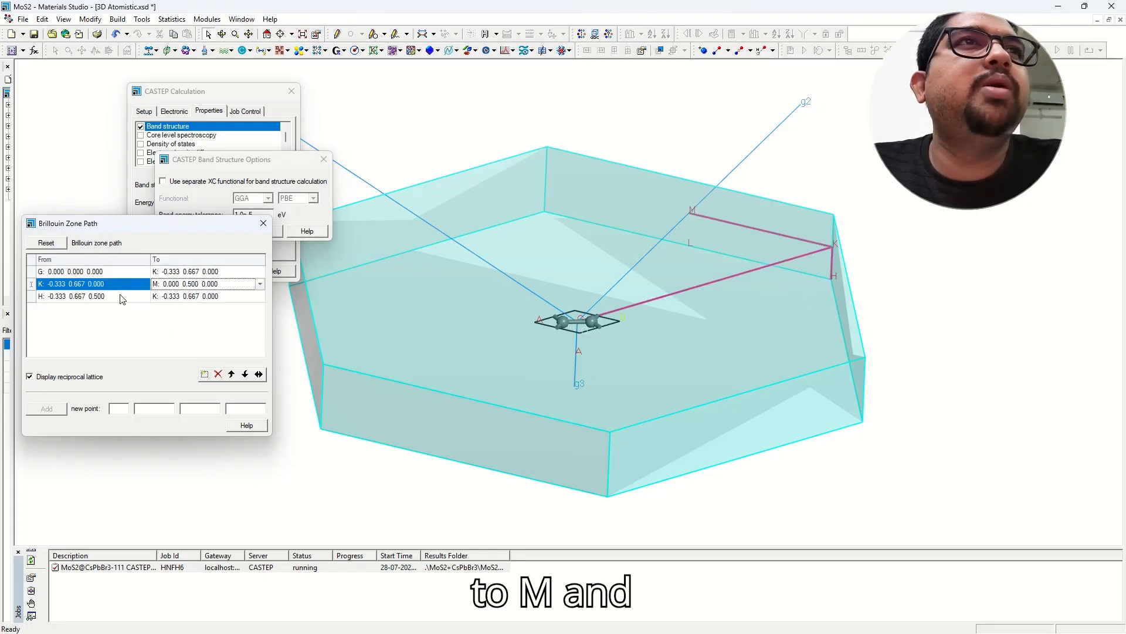
left_click(121, 298)
left_click(117, 342)
left_click(185, 297)
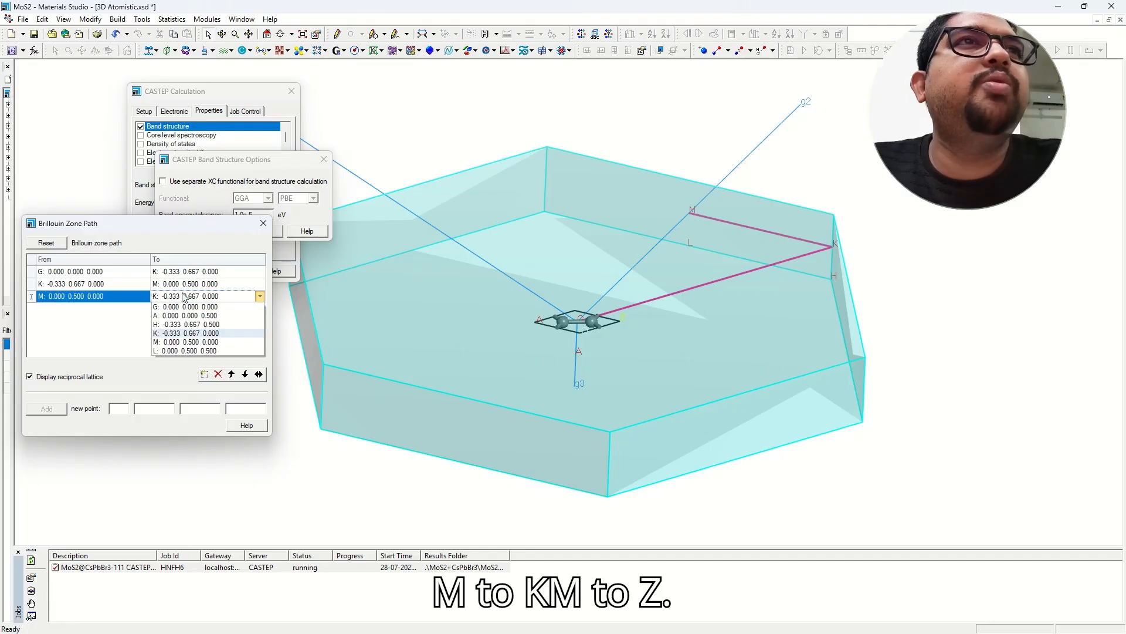
left_click(180, 307)
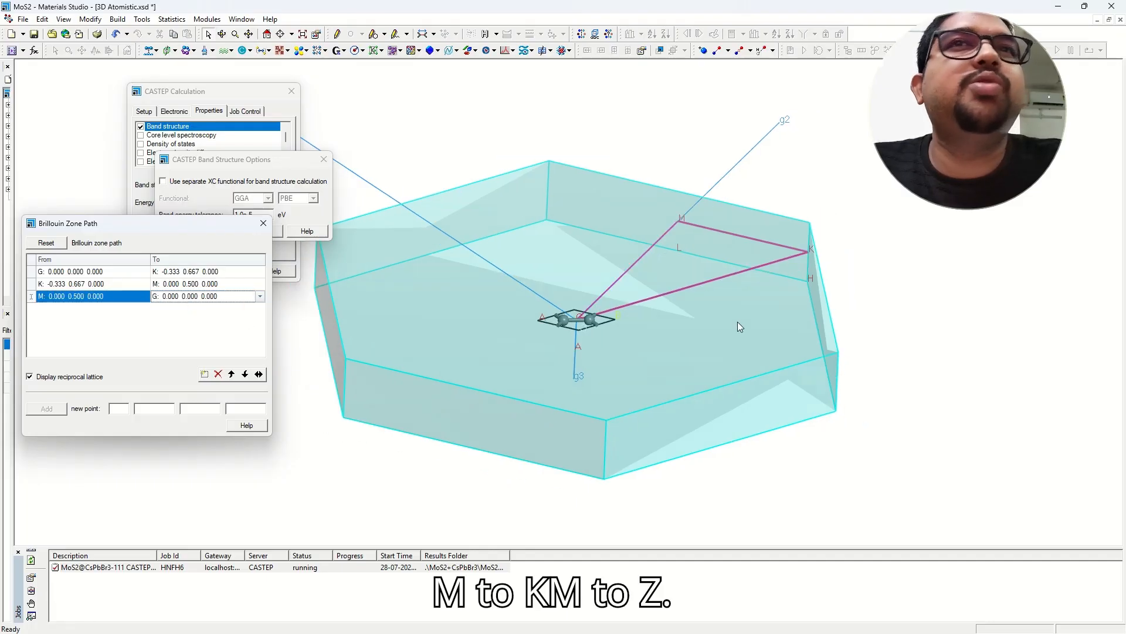
mouse_move(737, 321)
right_mouse_down()
mouse_move(668, 288)
mouse_move(699, 288)
mouse_move(624, 252)
mouse_move(606, 353)
right_mouse_up()
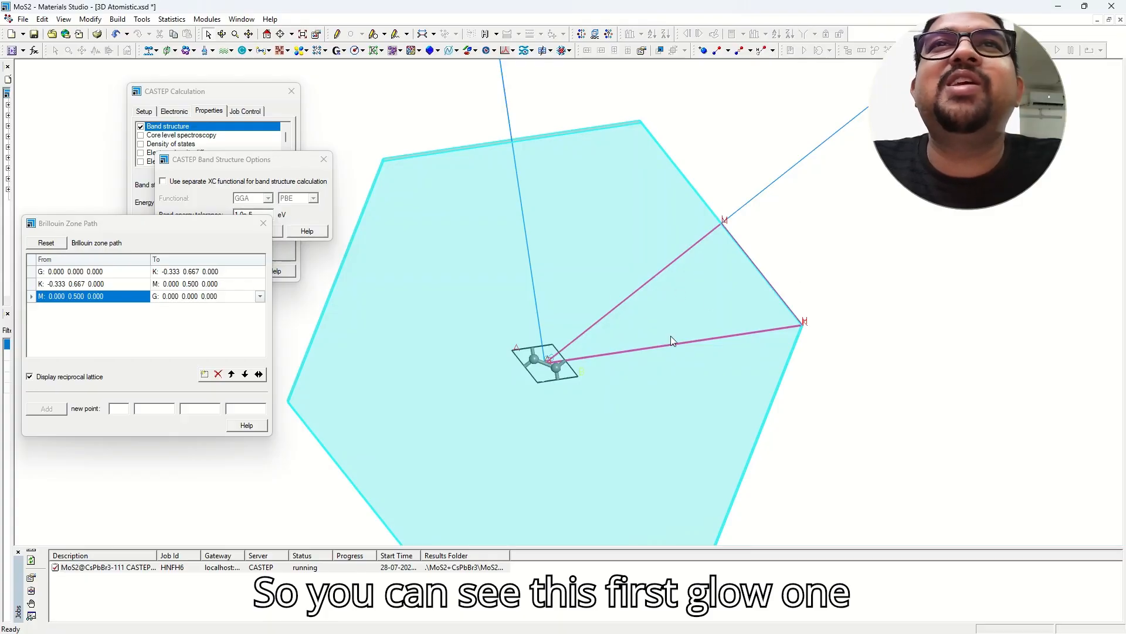
mouse_move(671, 336)
right_mouse_down()
mouse_move(602, 351)
mouse_move(590, 321)
mouse_move(603, 333)
mouse_move(618, 280)
mouse_move(619, 337)
mouse_move(590, 258)
mouse_move(627, 411)
mouse_move(608, 398)
mouse_move(609, 378)
mouse_move(613, 388)
right_mouse_up()
scroll(677, 247, "up", 4)
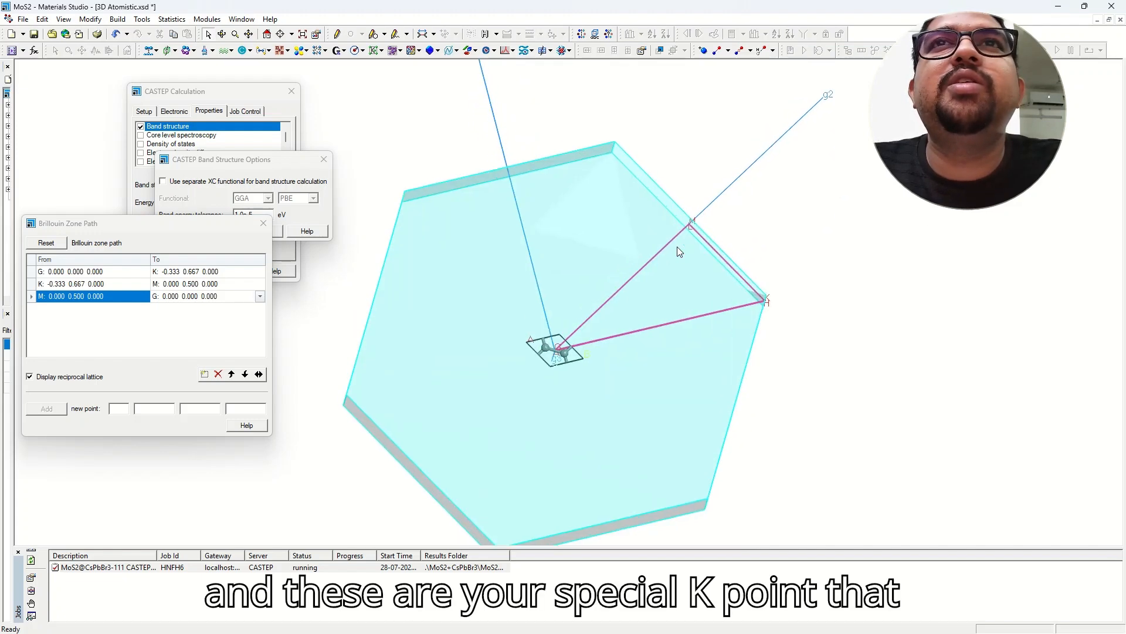
scroll(660, 299, "down", 3)
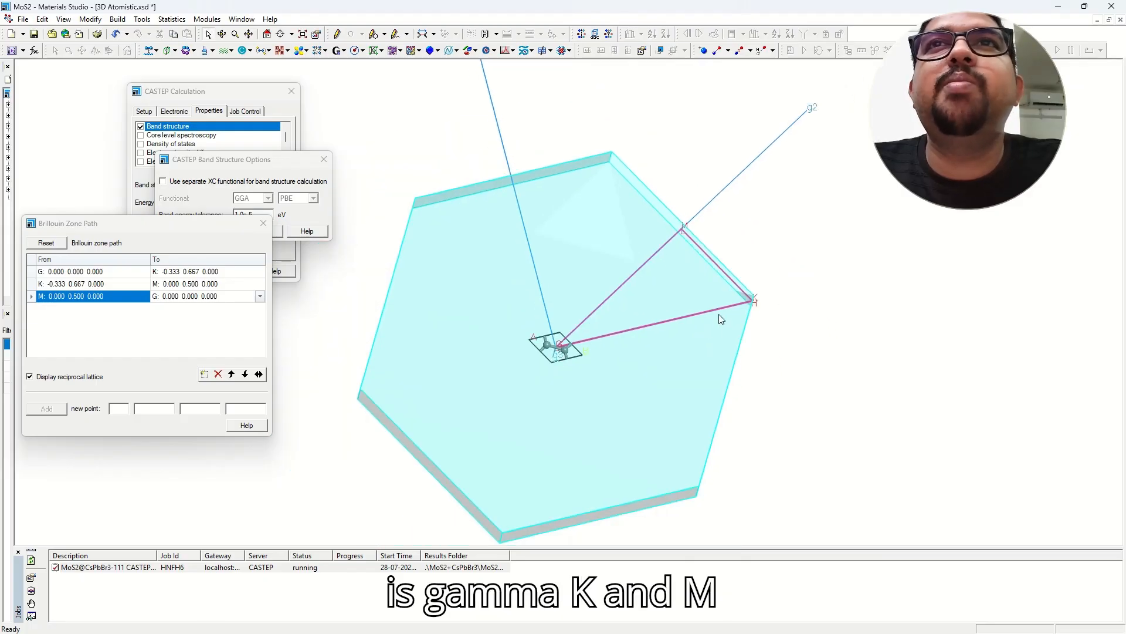
right_click_drag(690, 295, 756, 270)
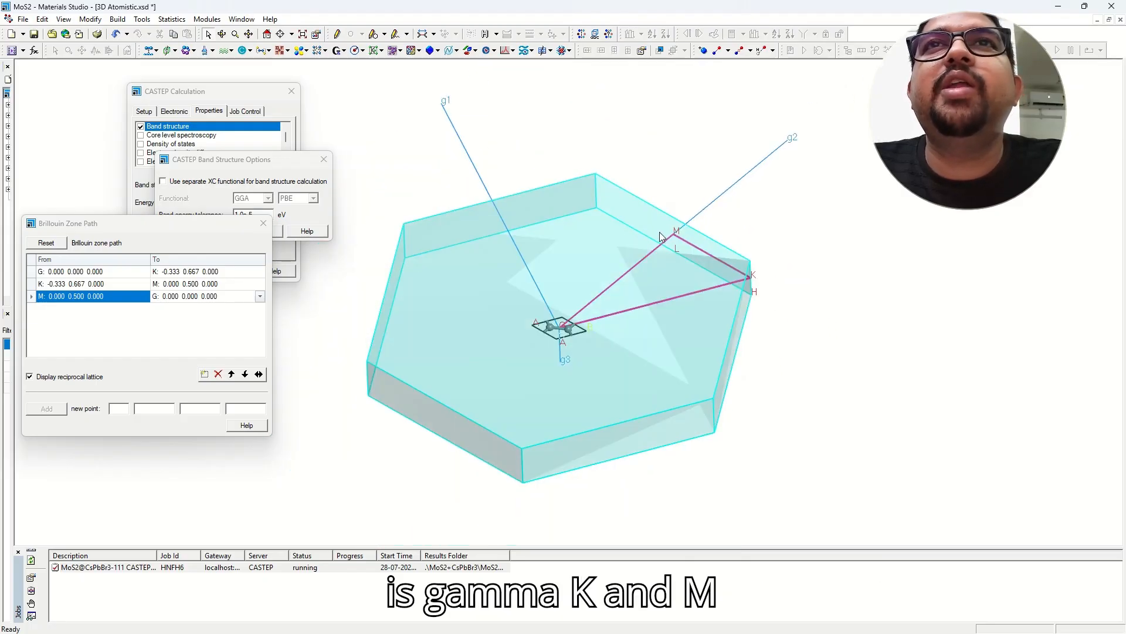
right_click_drag(660, 237, 579, 304)
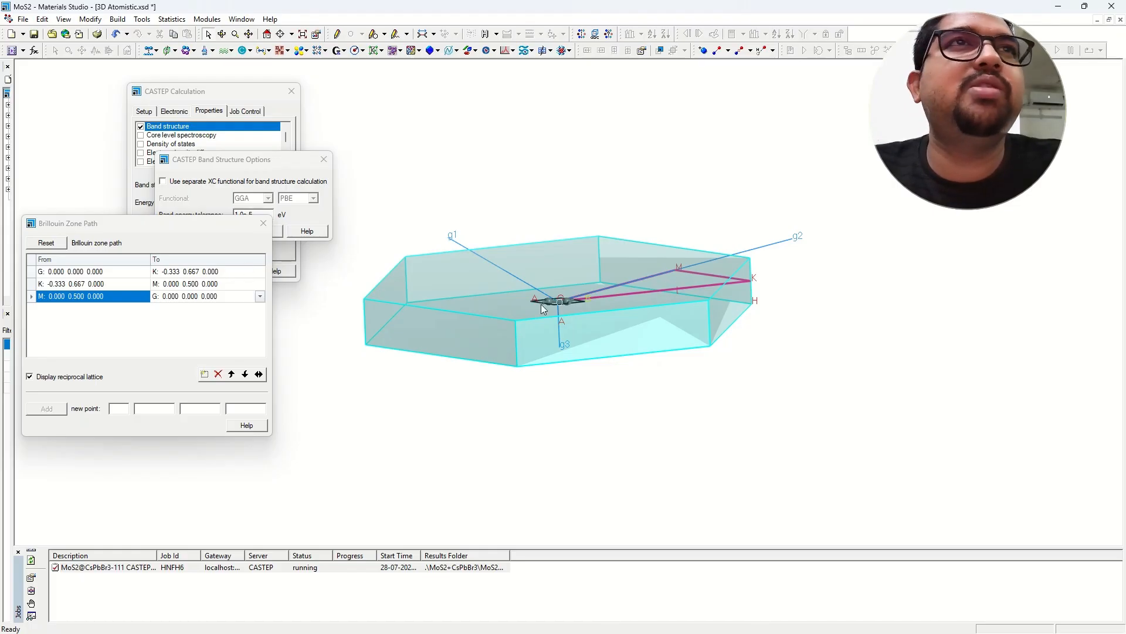
right_click_drag(545, 309, 580, 341)
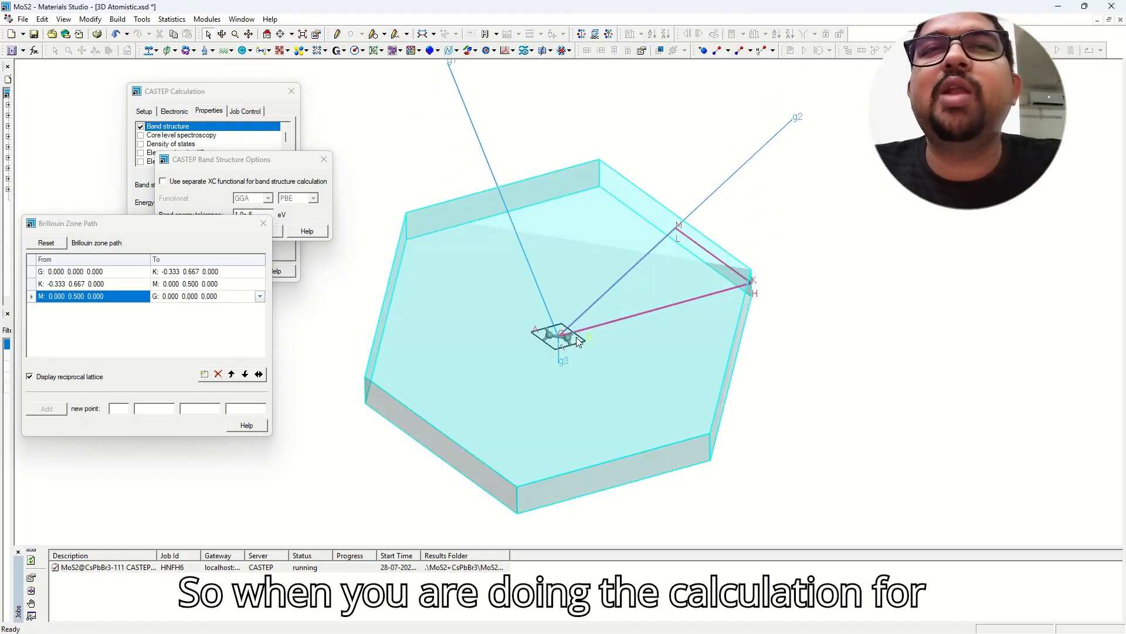
left_click(118, 19)
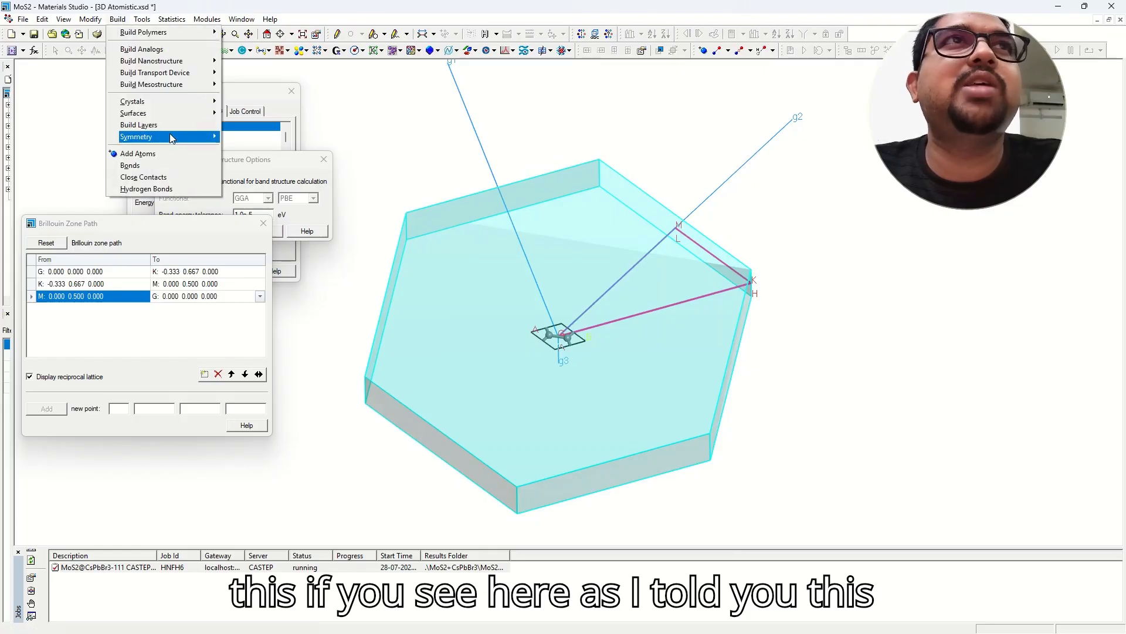
mouse_move(170, 133)
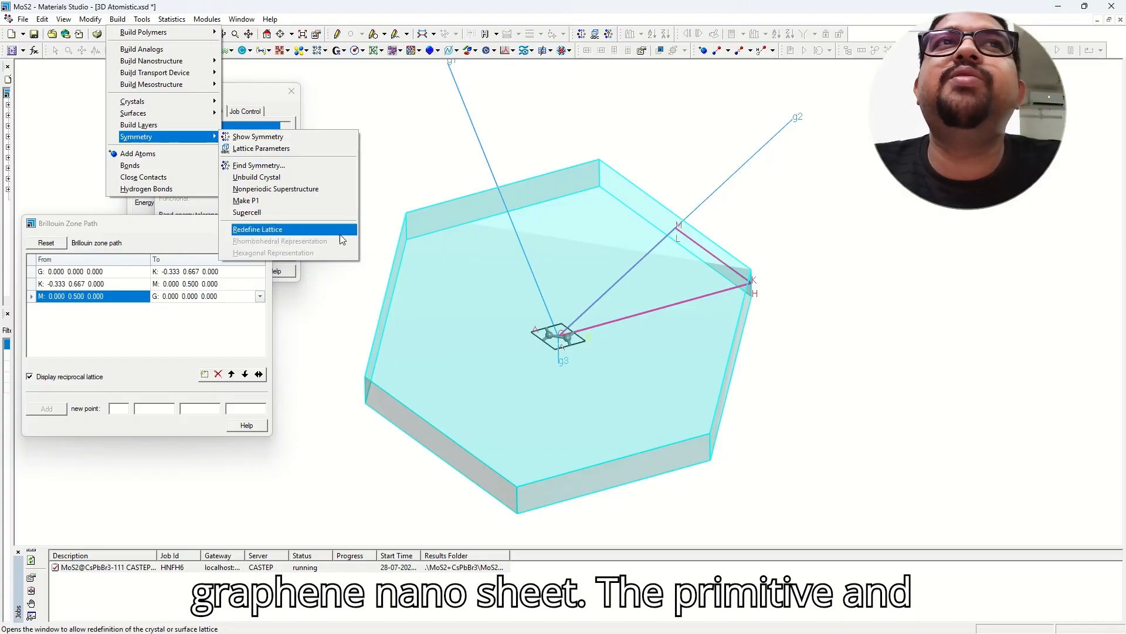
left_click(338, 109)
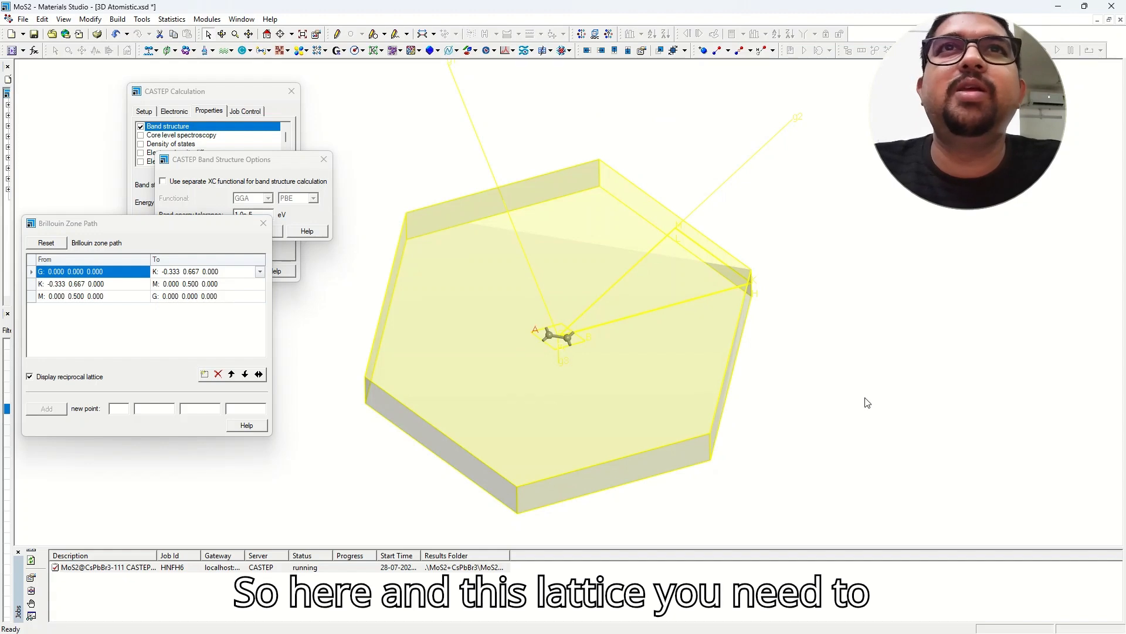
mouse_move(585, 381)
right_mouse_down()
mouse_move(589, 360)
mouse_move(601, 385)
right_mouse_up()
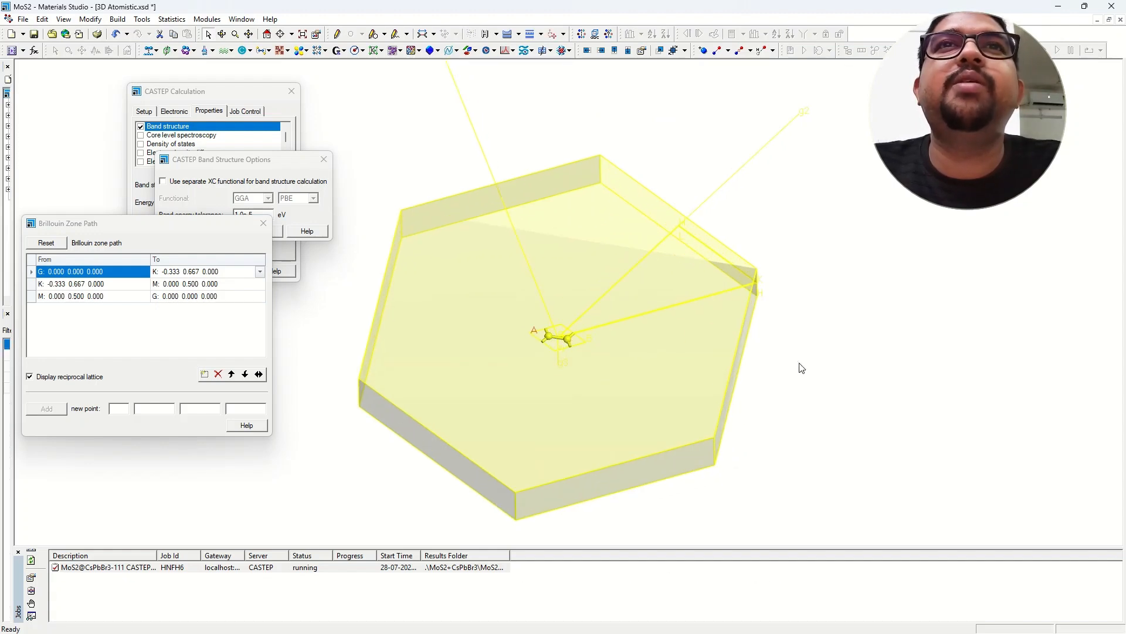
right_click_drag(800, 367, 660, 358)
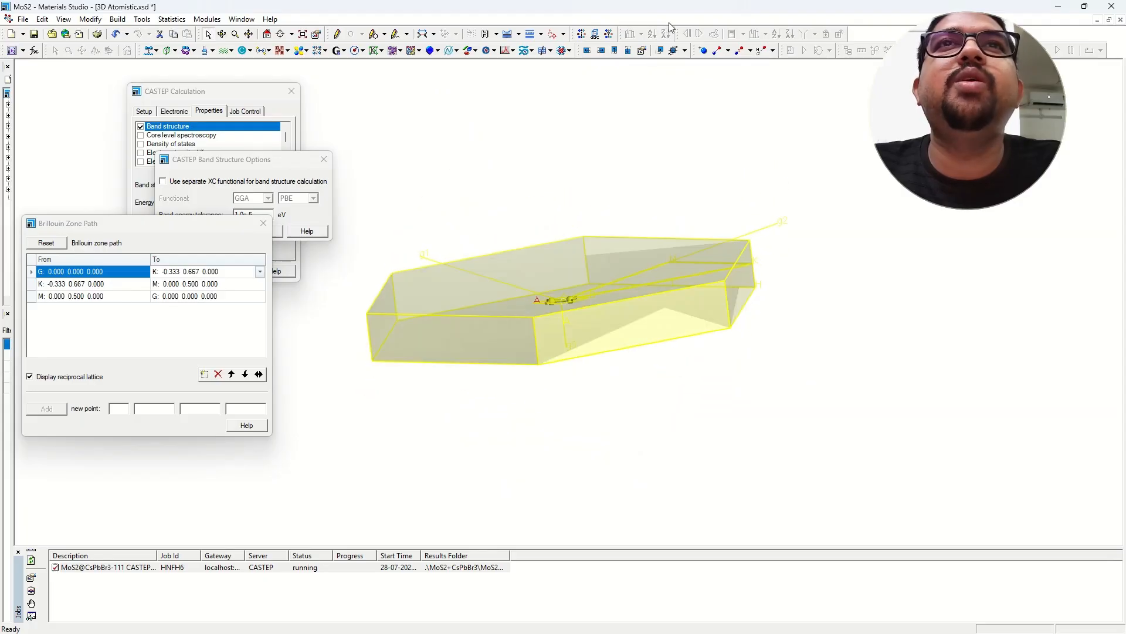
left_click(609, 34)
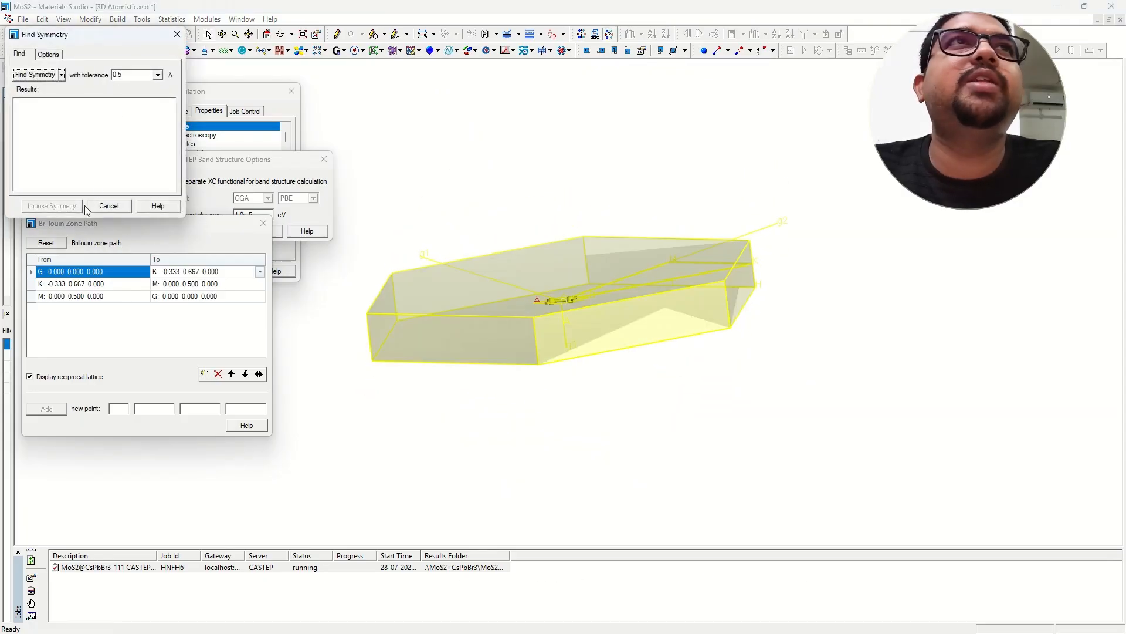
left_click(35, 75)
left_click(176, 34)
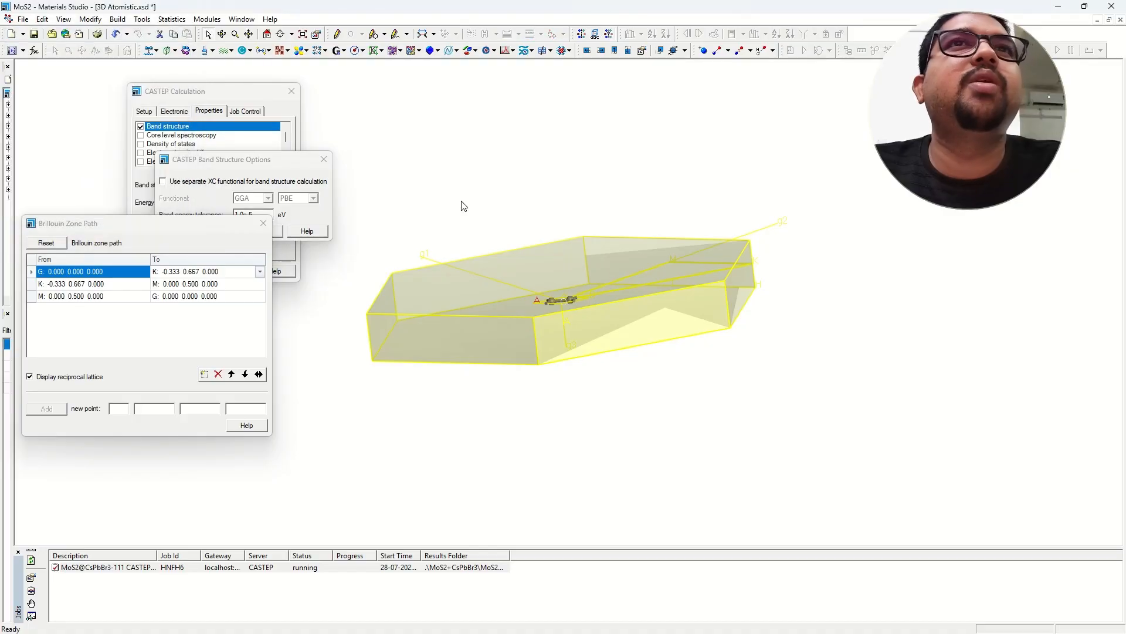
mouse_move(460, 206)
right_mouse_down()
mouse_move(503, 203)
mouse_move(531, 265)
right_mouse_up()
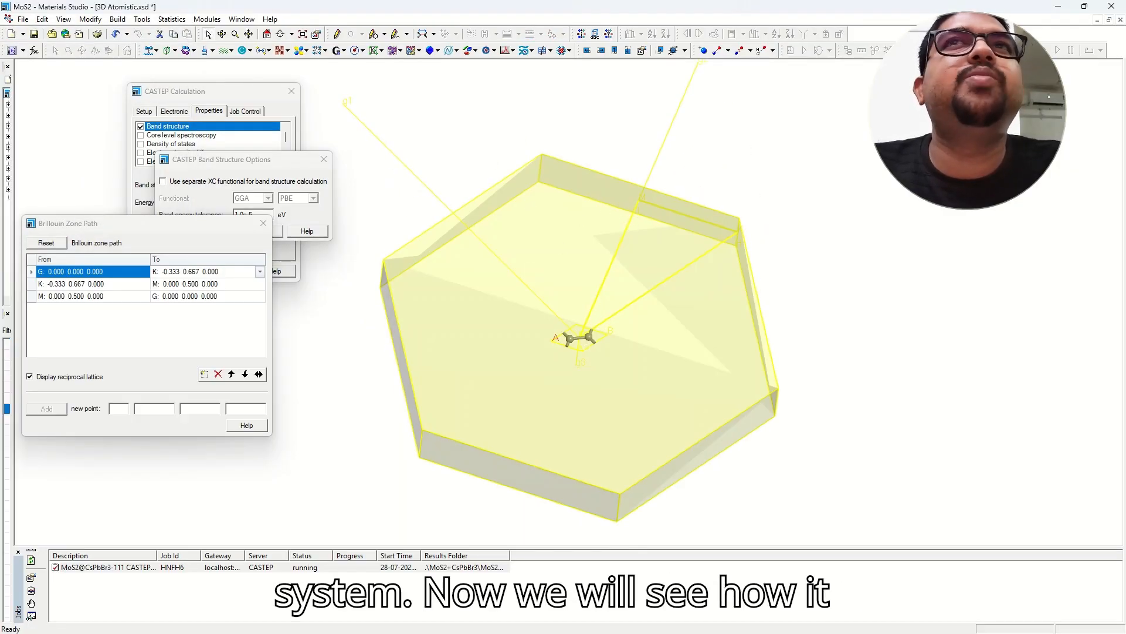
Close the hexagonal structure document and widen the Project pane.
left_click(1120, 20)
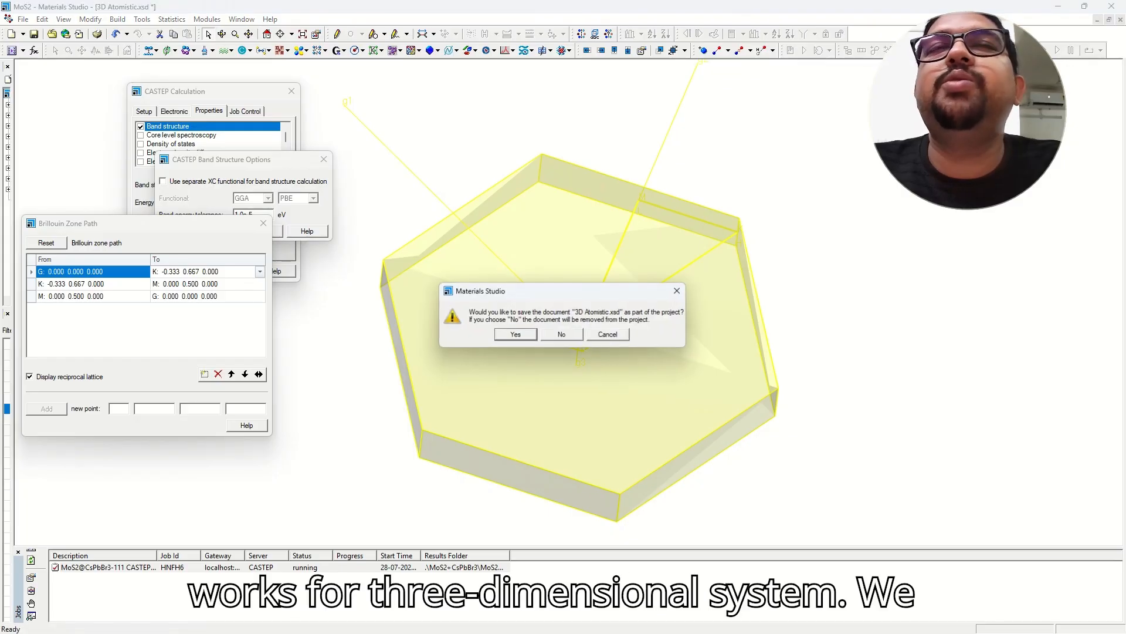
left_click(548, 336)
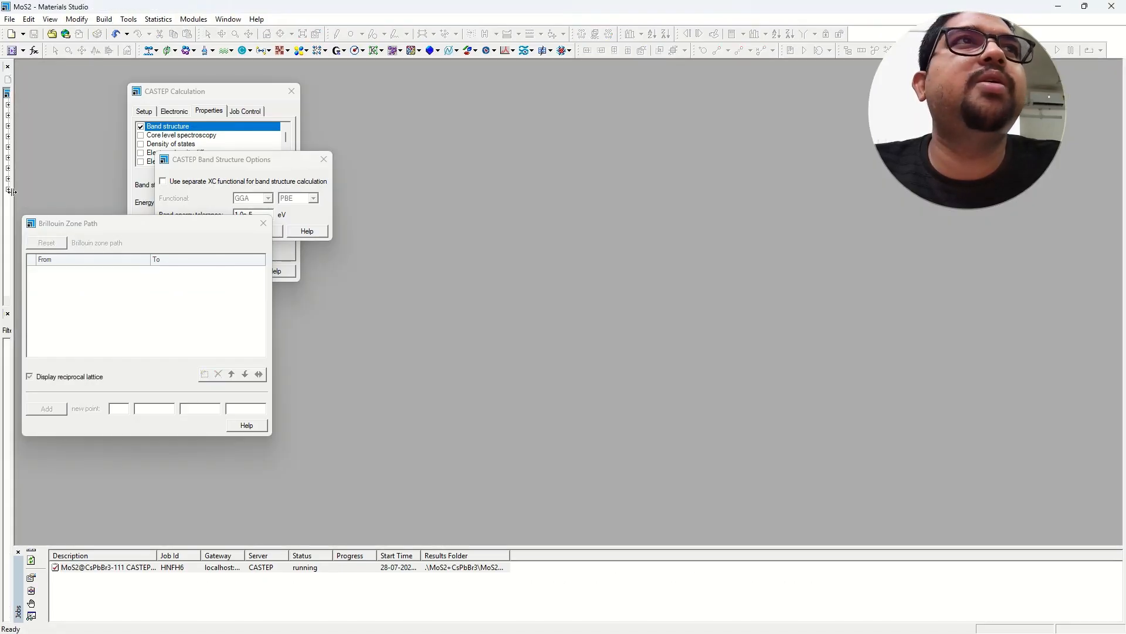
left_click_drag(13, 192, 56, 203)
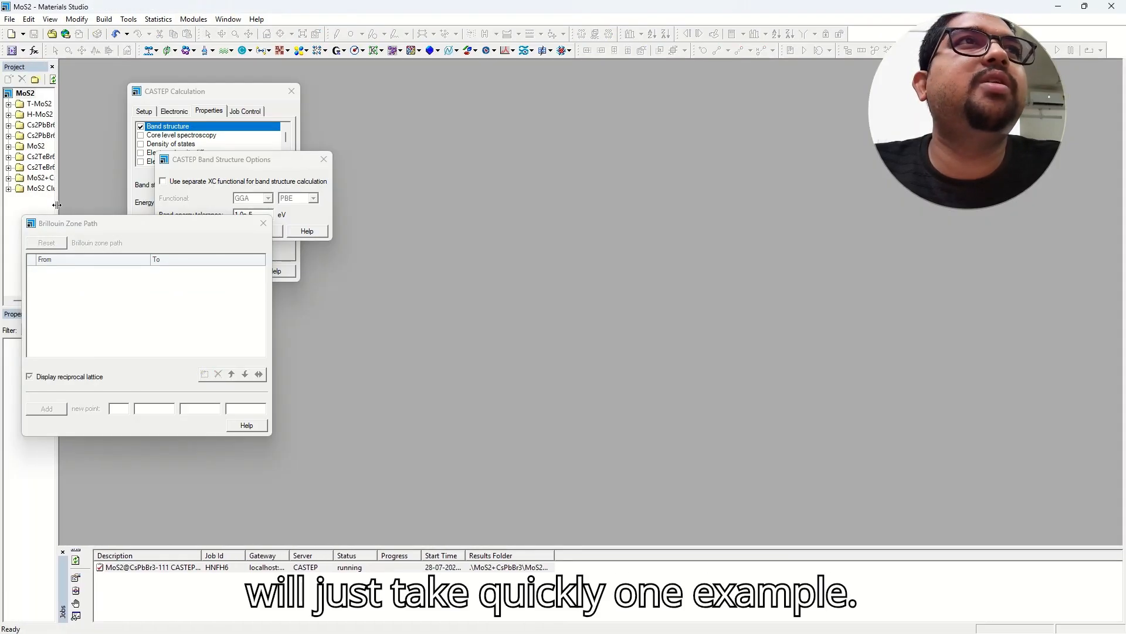
Open and close the structures in both Cs2TeBr6 folders, not saving the slab.
left_click(9, 157)
double_click(30, 179)
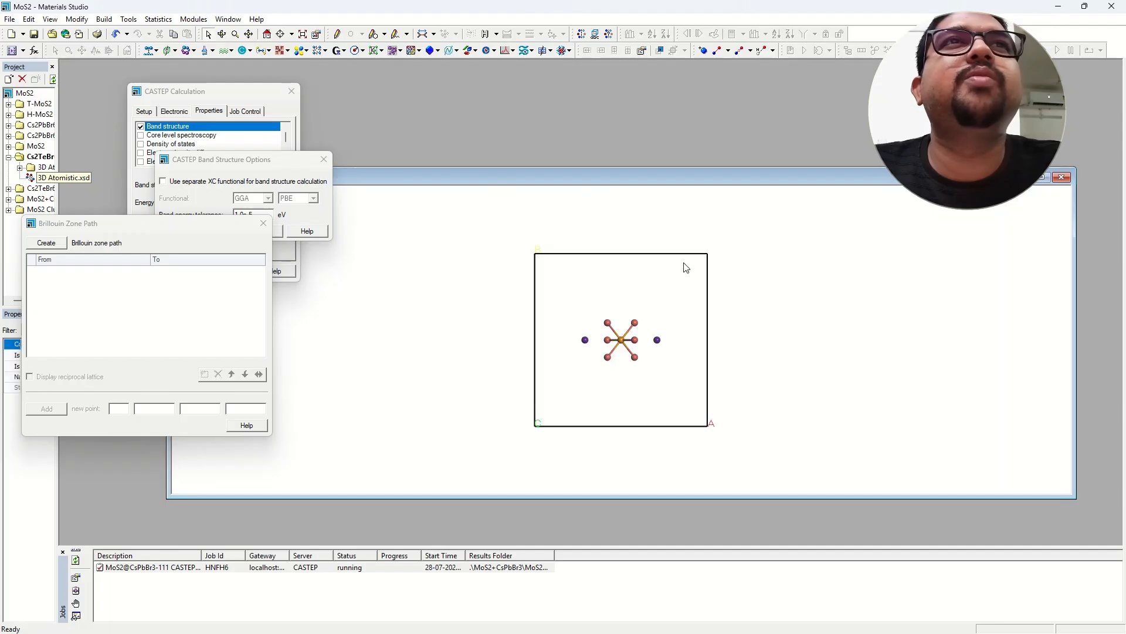
right_click_drag(686, 268, 627, 262)
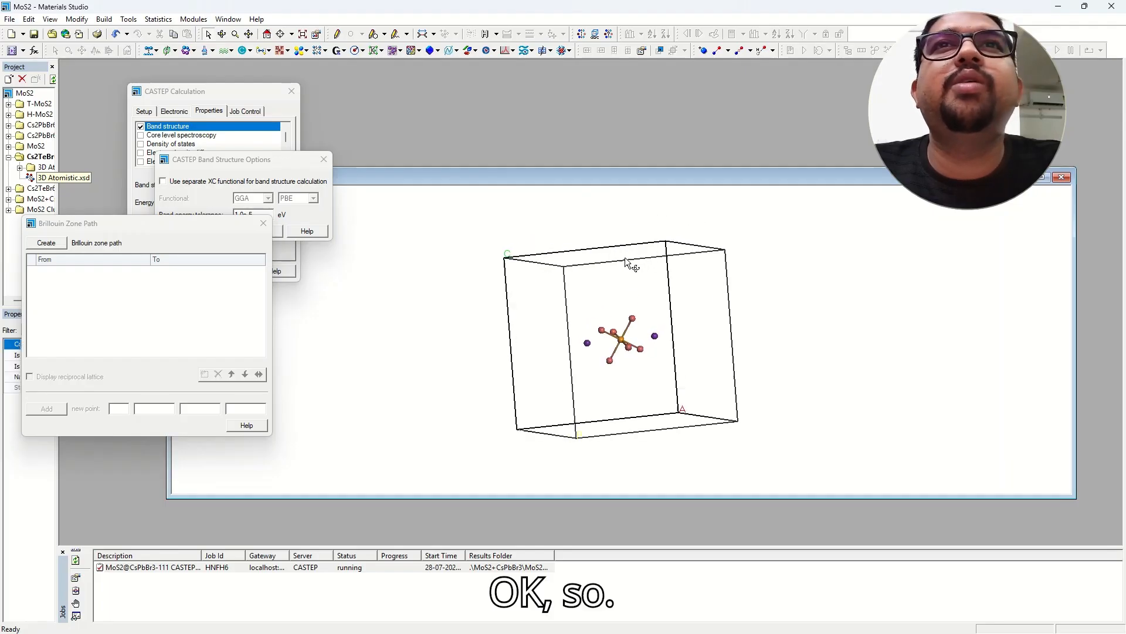
left_click(1061, 178)
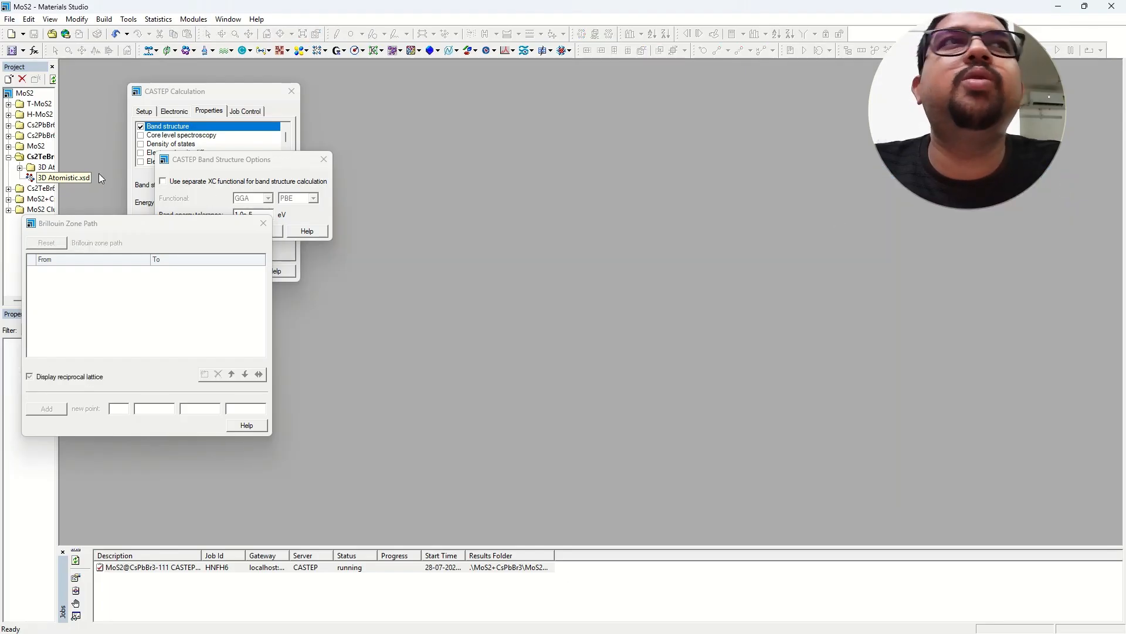
left_click(8, 157)
left_click(9, 168)
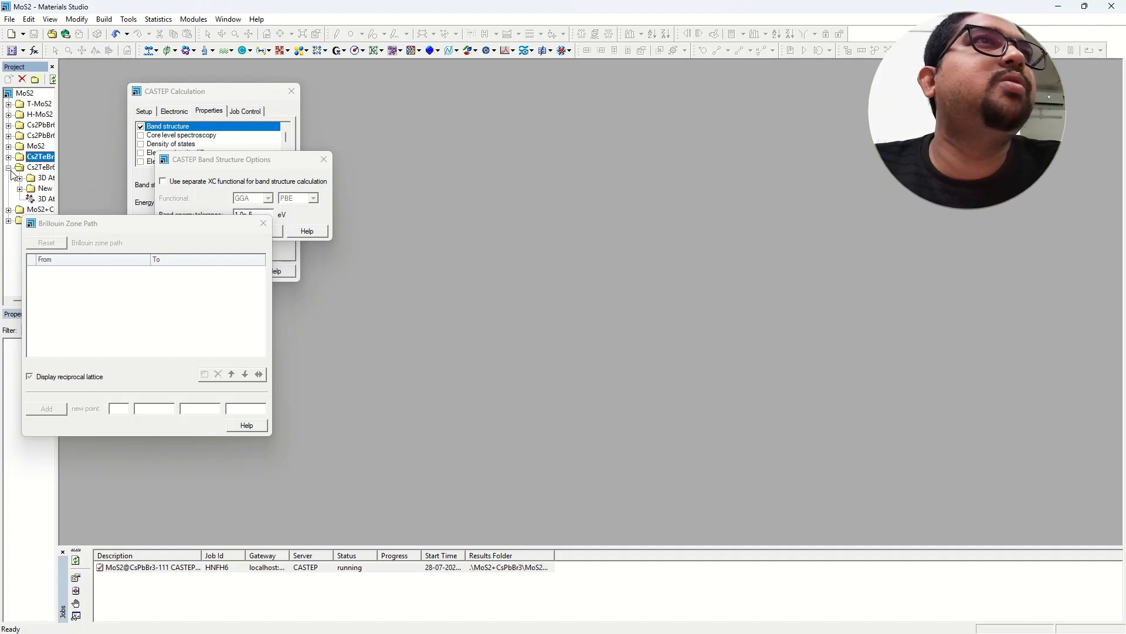
double_click(45, 200)
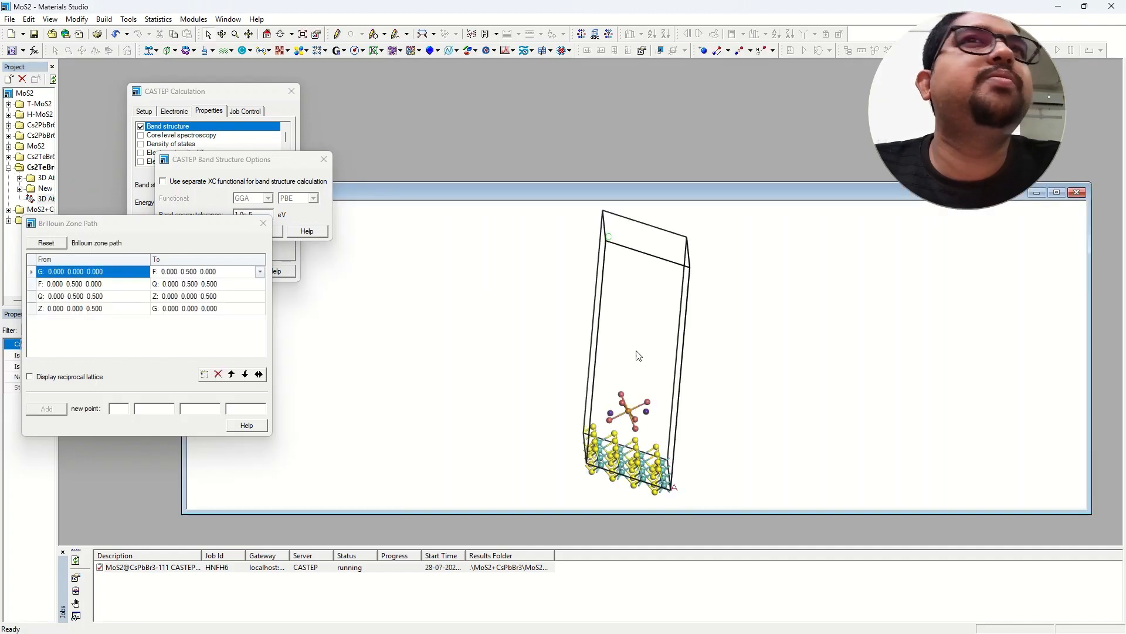
left_click(1070, 193)
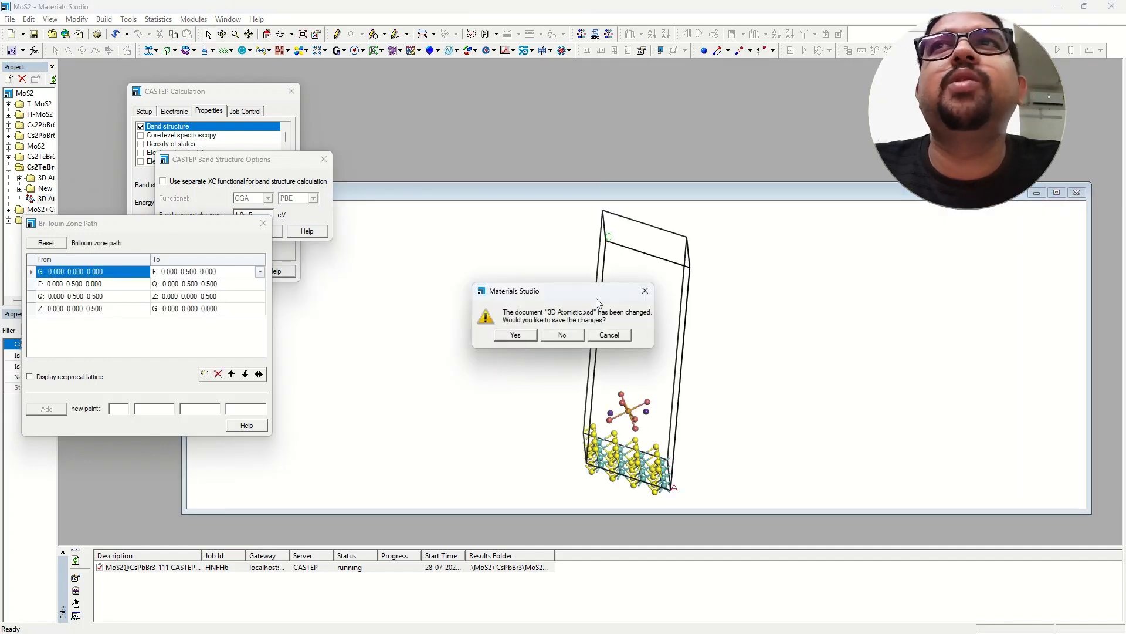
left_click(568, 334)
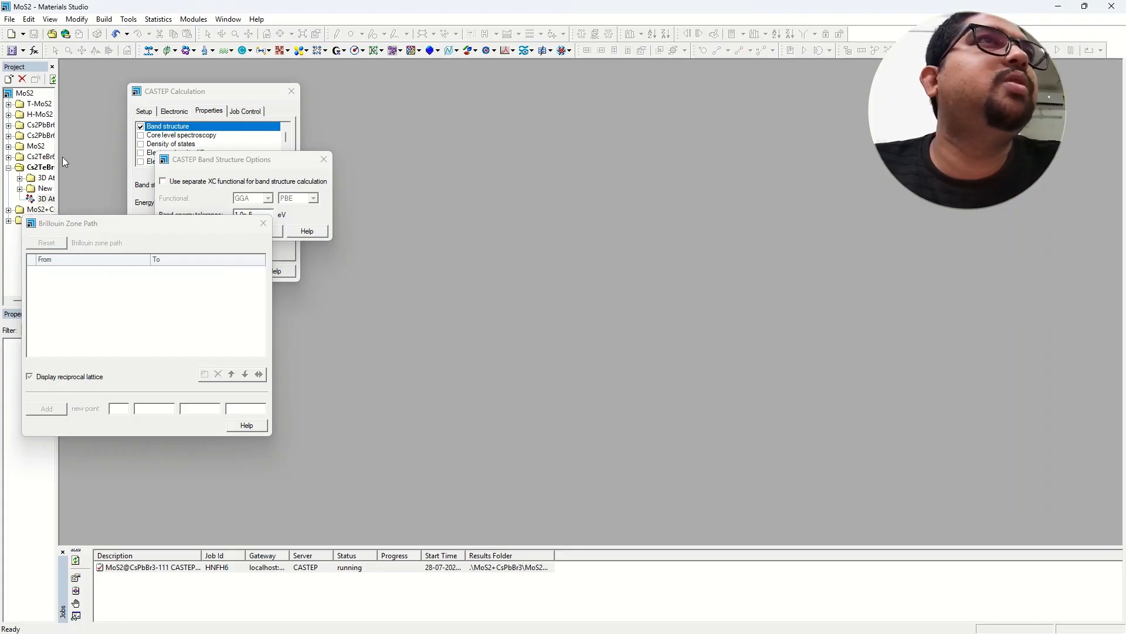
Open the Cs2PbBr6@MoS2 structure, then close it without saving.
double_click(24, 138)
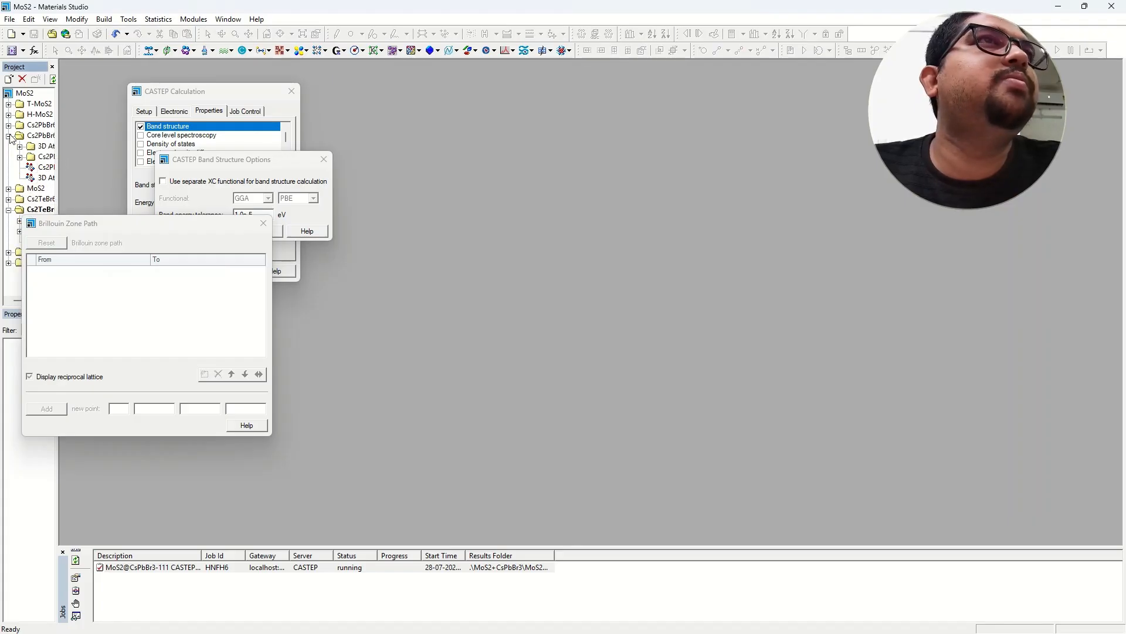
double_click(41, 179)
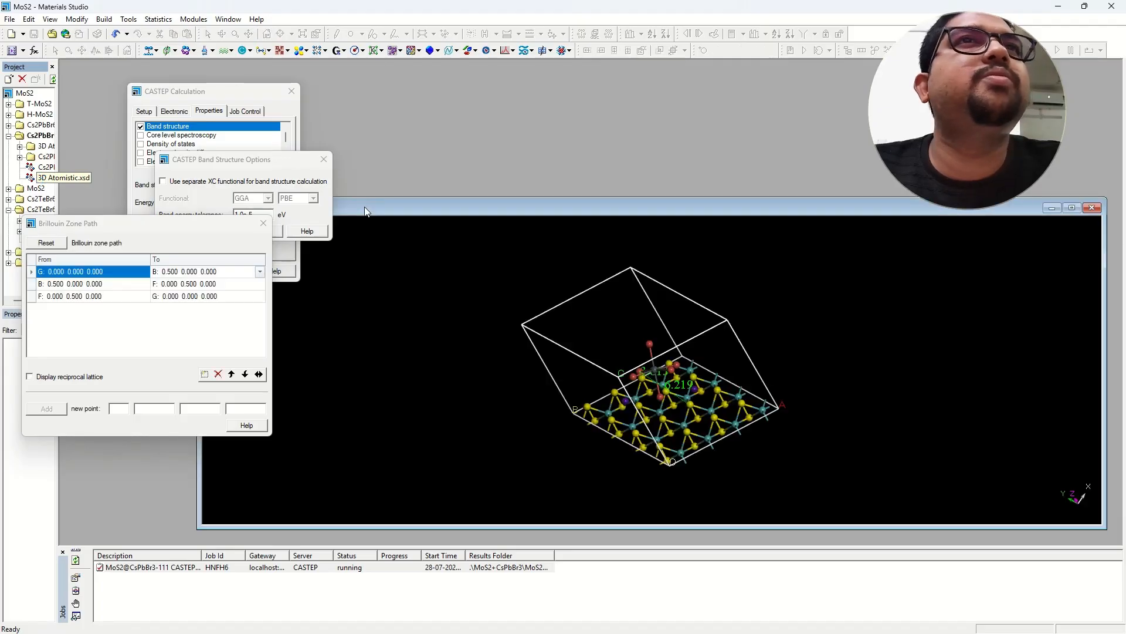
left_click(1092, 207)
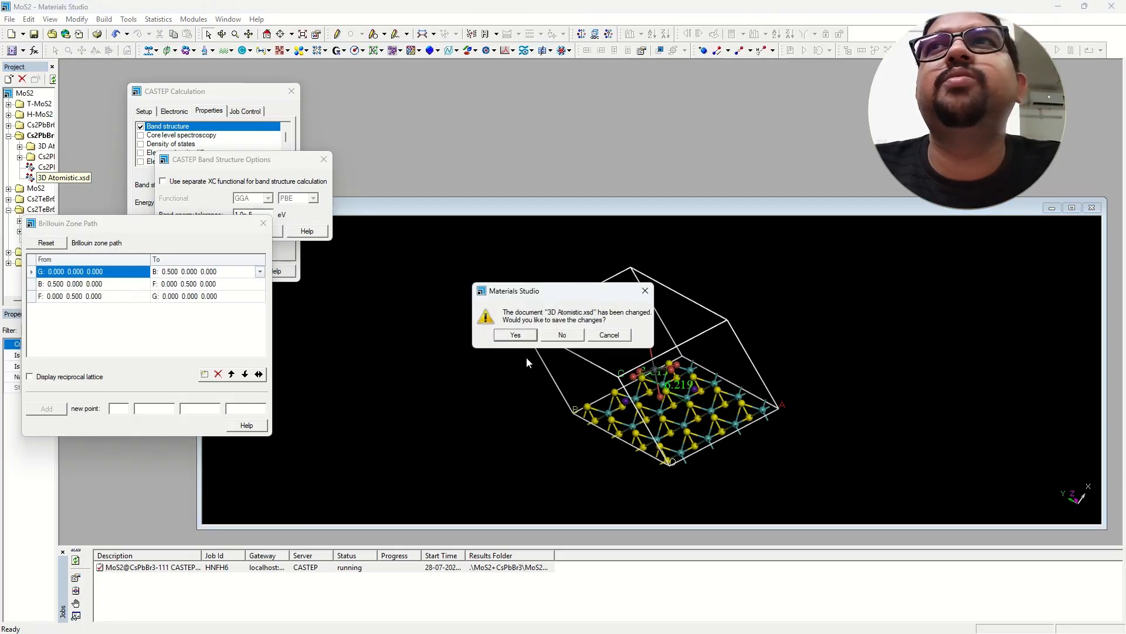
left_click(560, 338)
Collapse the other folders and expand MoS2+CsPbBr3 to list CsPbBr3.xsd.
mouse_move(58, 158)
left_mouse_down()
mouse_move(92, 162)
mouse_move(71, 159)
left_mouse_up()
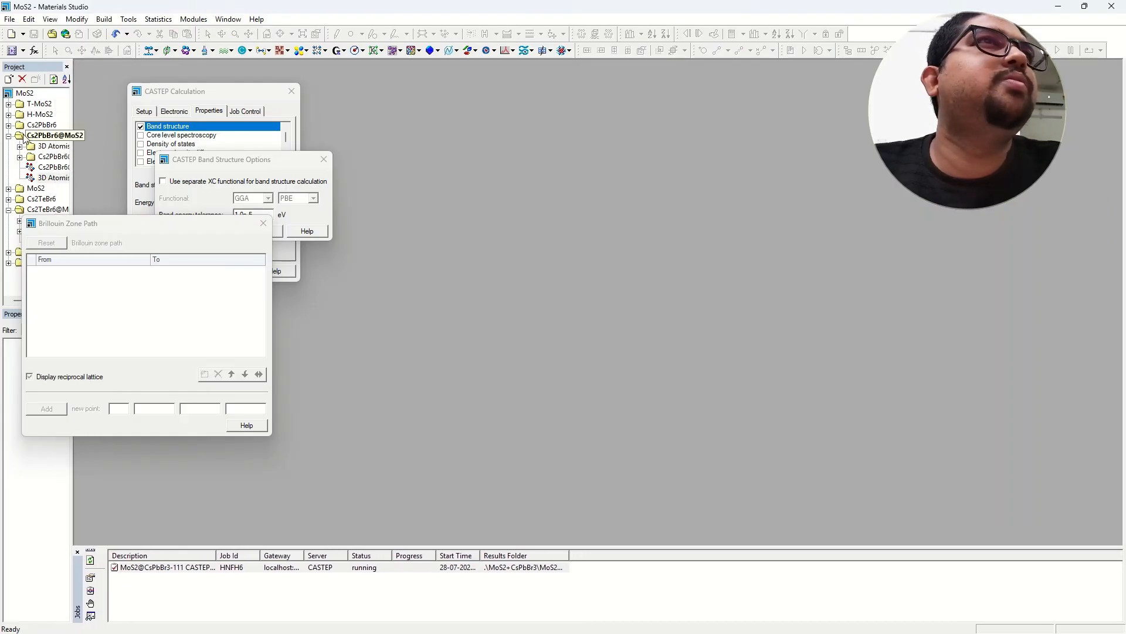
left_click(9, 136)
left_click(9, 125)
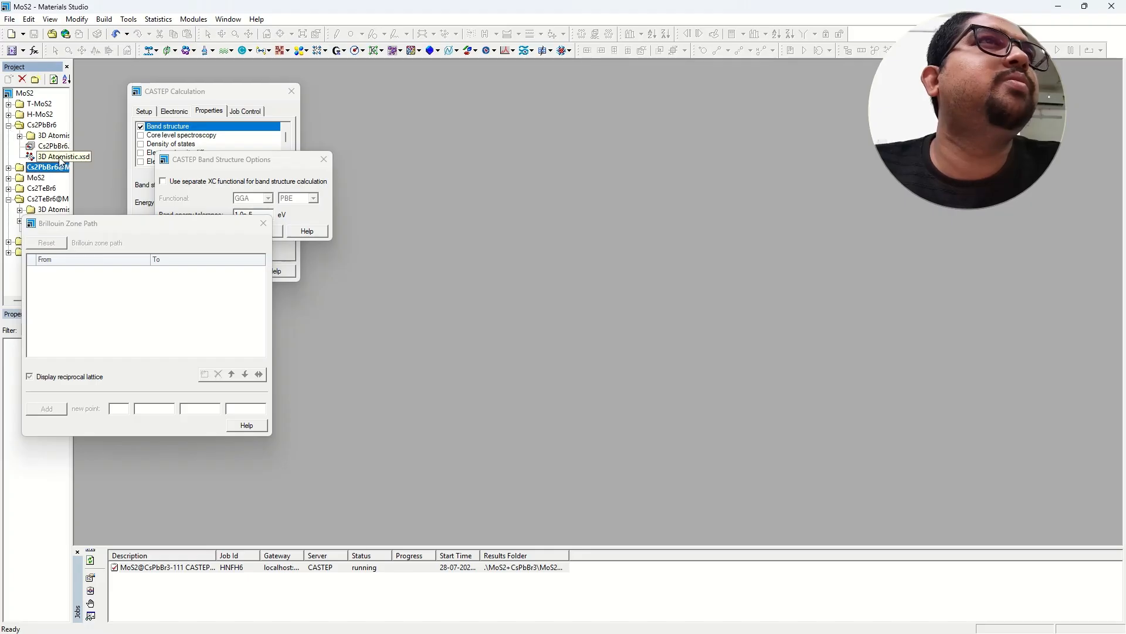
left_click(8, 126)
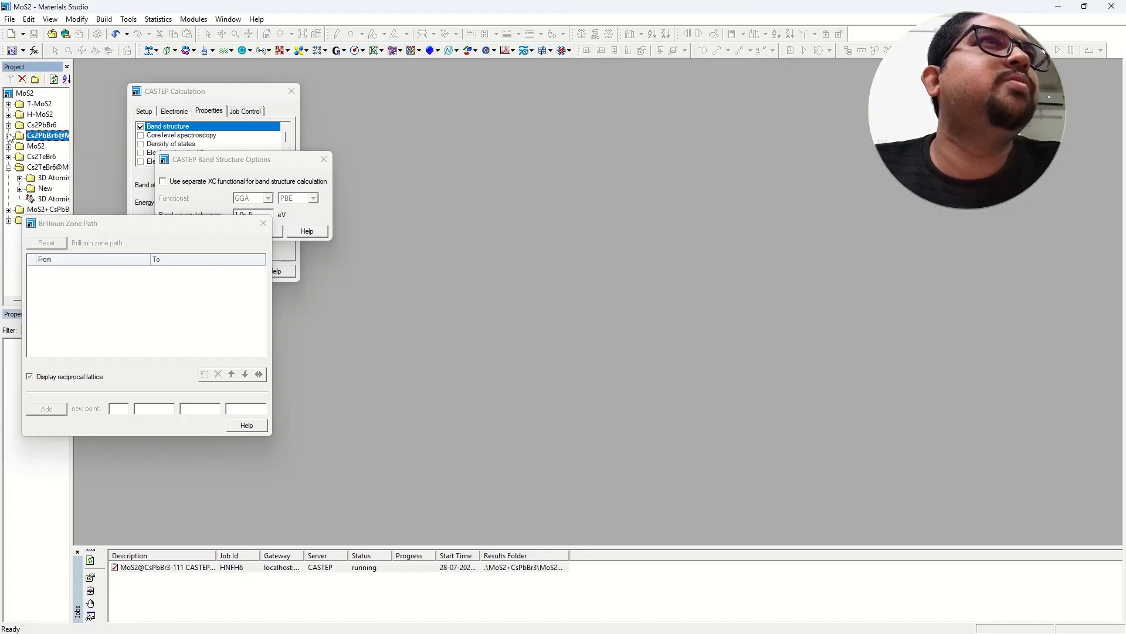
left_click(7, 210)
left_click_drag(71, 164, 107, 163)
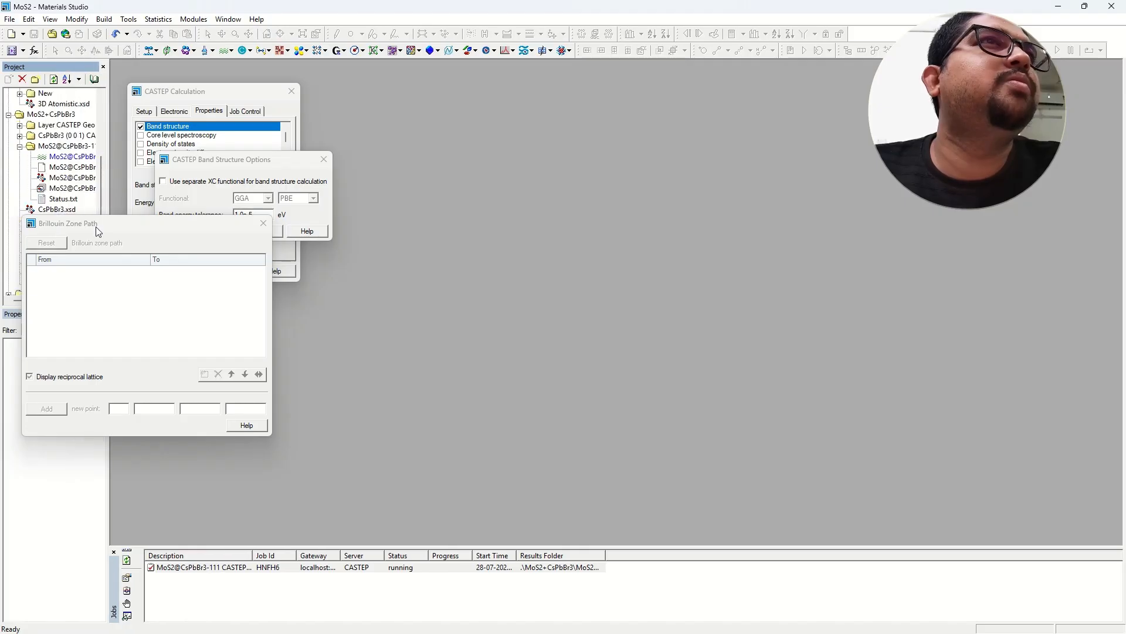
left_click_drag(96, 226, 169, 277)
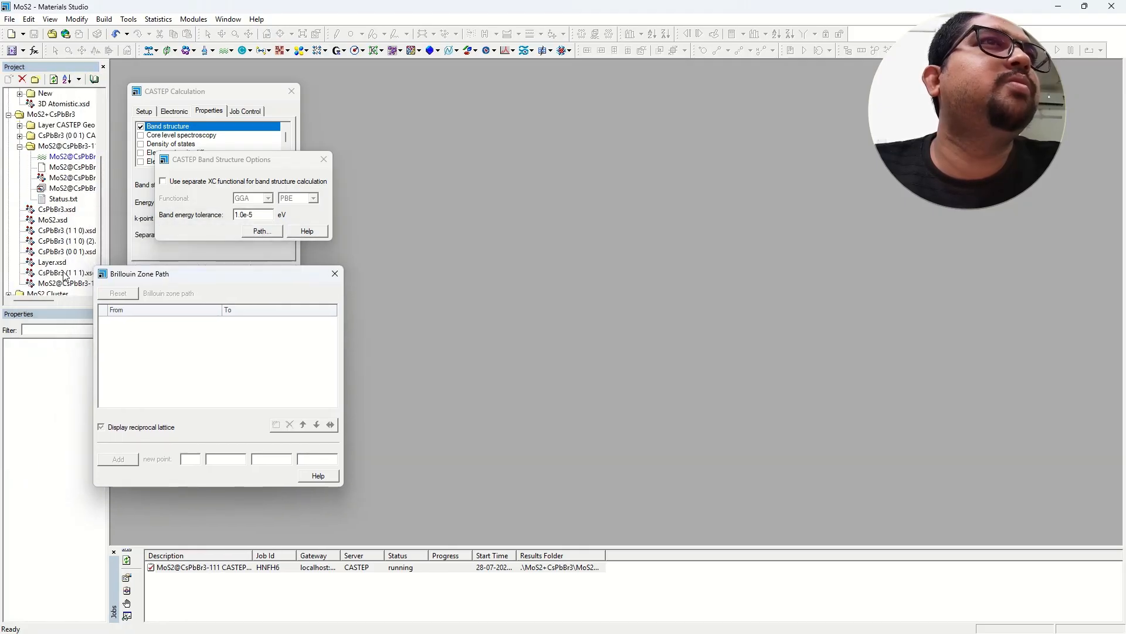
Open CsPbBr3.xsd and maximize its window in the workspace.
double_click(58, 210)
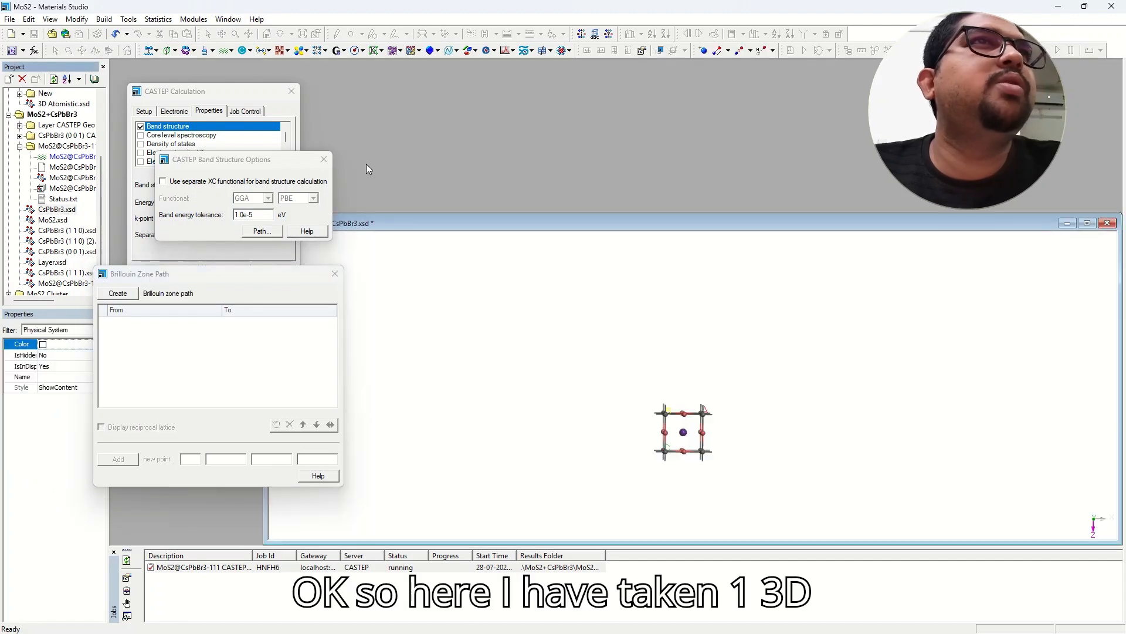
left_click_drag(108, 104, 26, 104)
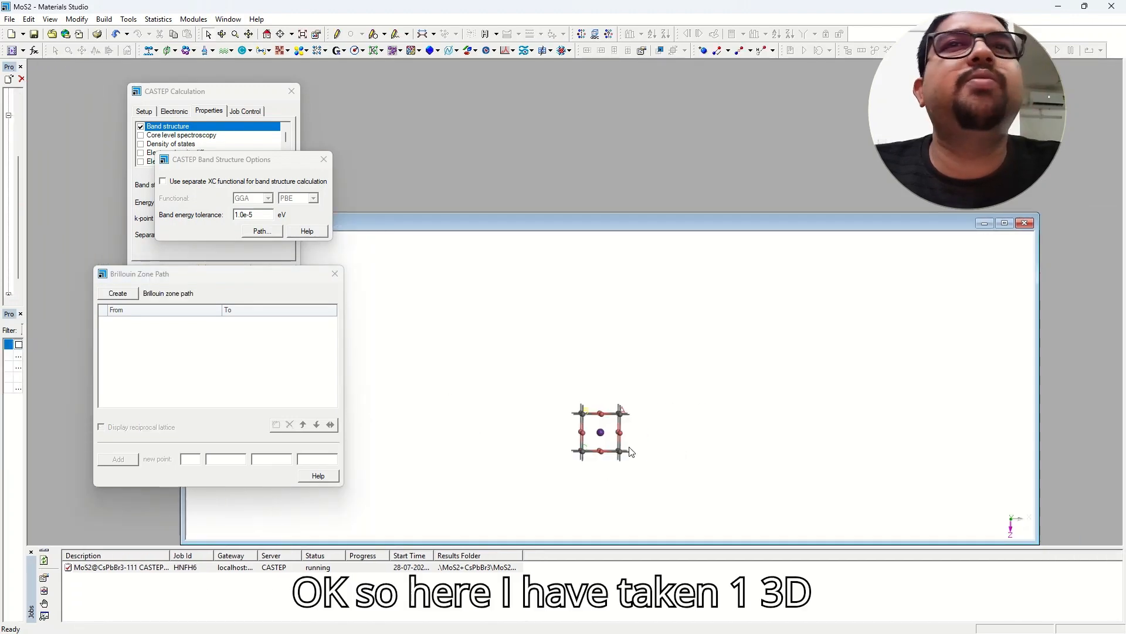
left_click(1008, 227)
right_click_drag(571, 457, 561, 331)
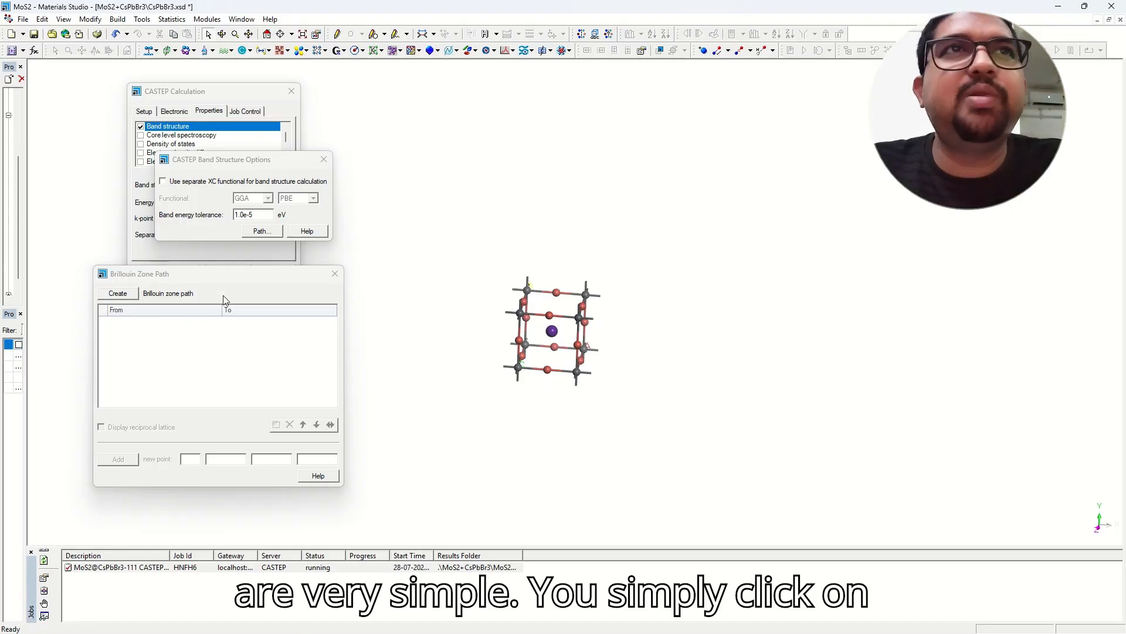
Create the default cubic X–R–M–G–R path, keeping R as the first leg's end.
left_click(118, 293)
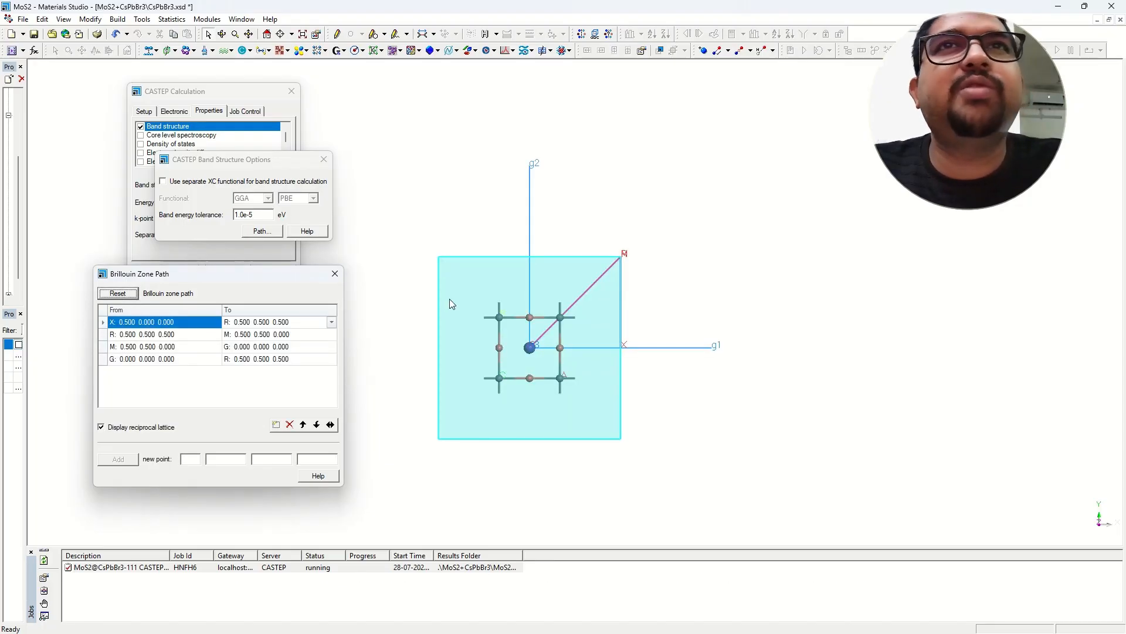
mouse_move(519, 321)
right_mouse_down()
mouse_move(505, 280)
mouse_move(475, 258)
mouse_move(530, 258)
mouse_move(520, 265)
mouse_move(526, 312)
right_mouse_up()
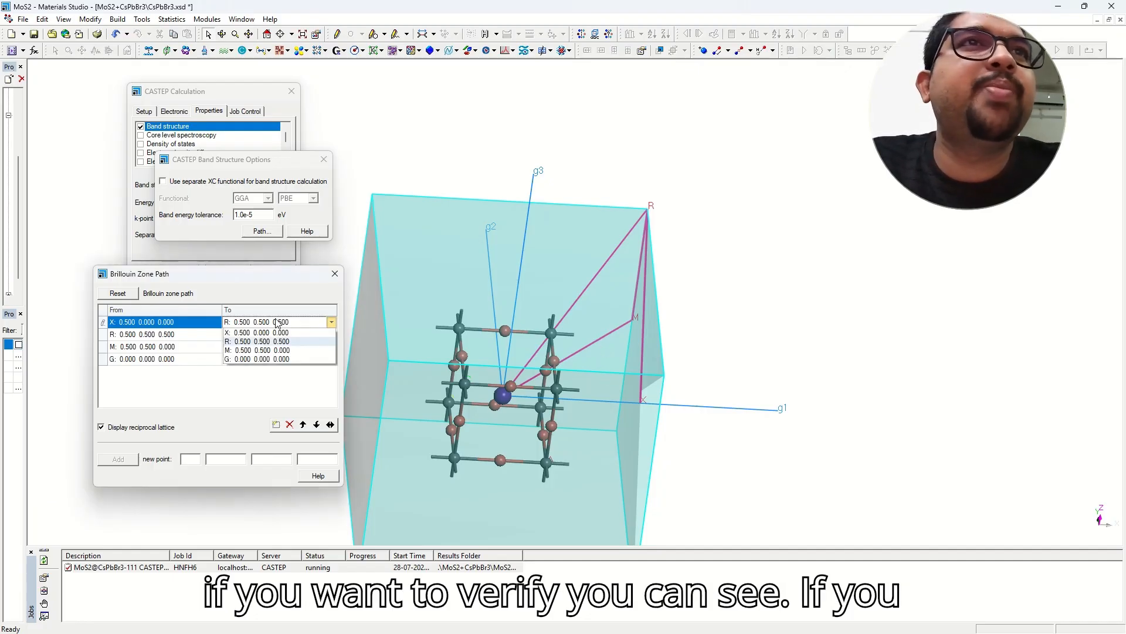
left_click(332, 322)
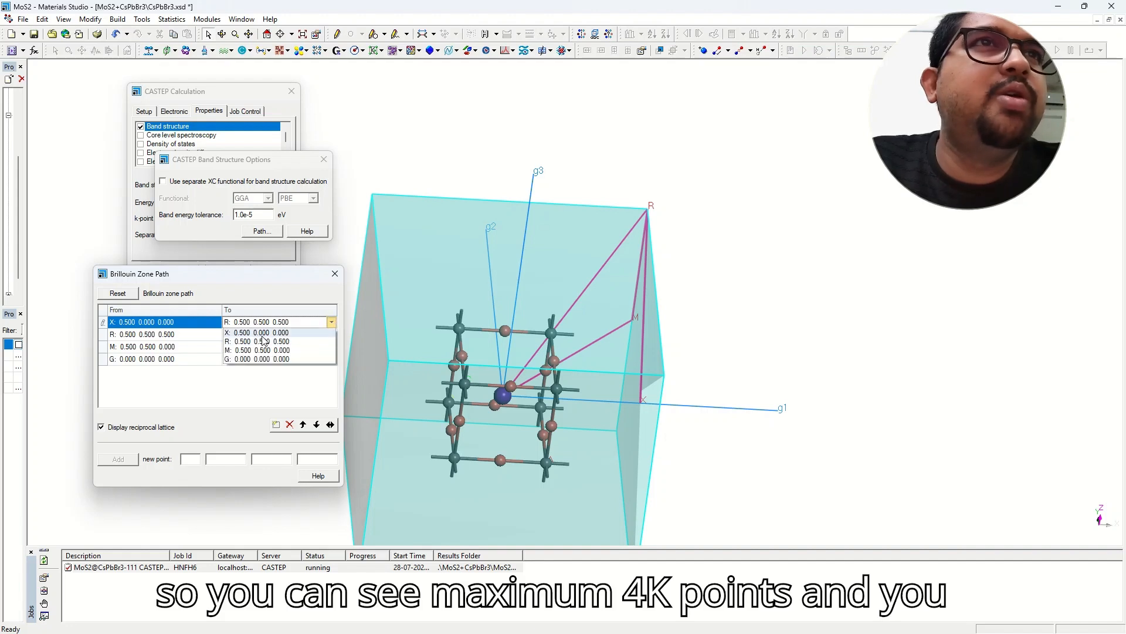
left_click(248, 384)
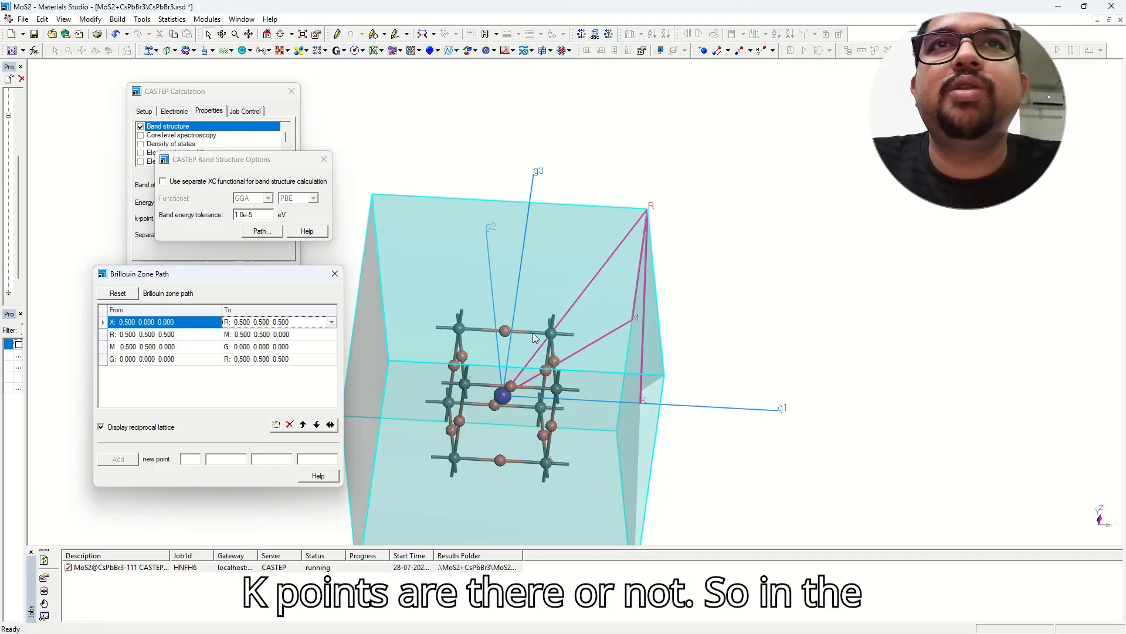
scroll(532, 334, "down", 2)
right_click_drag(550, 411, 526, 373)
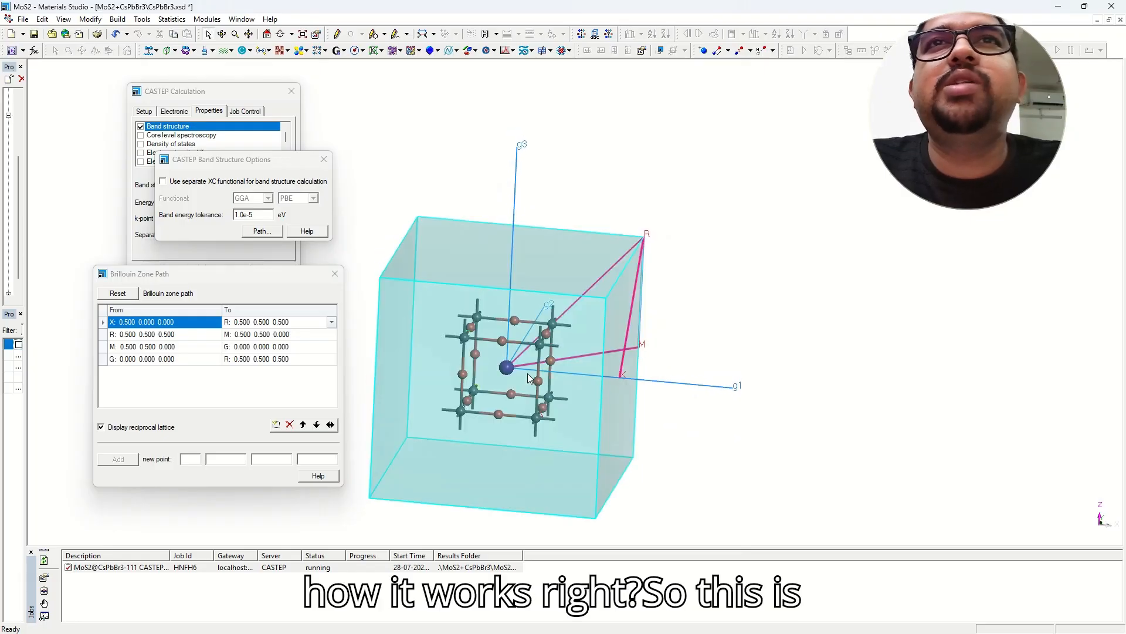